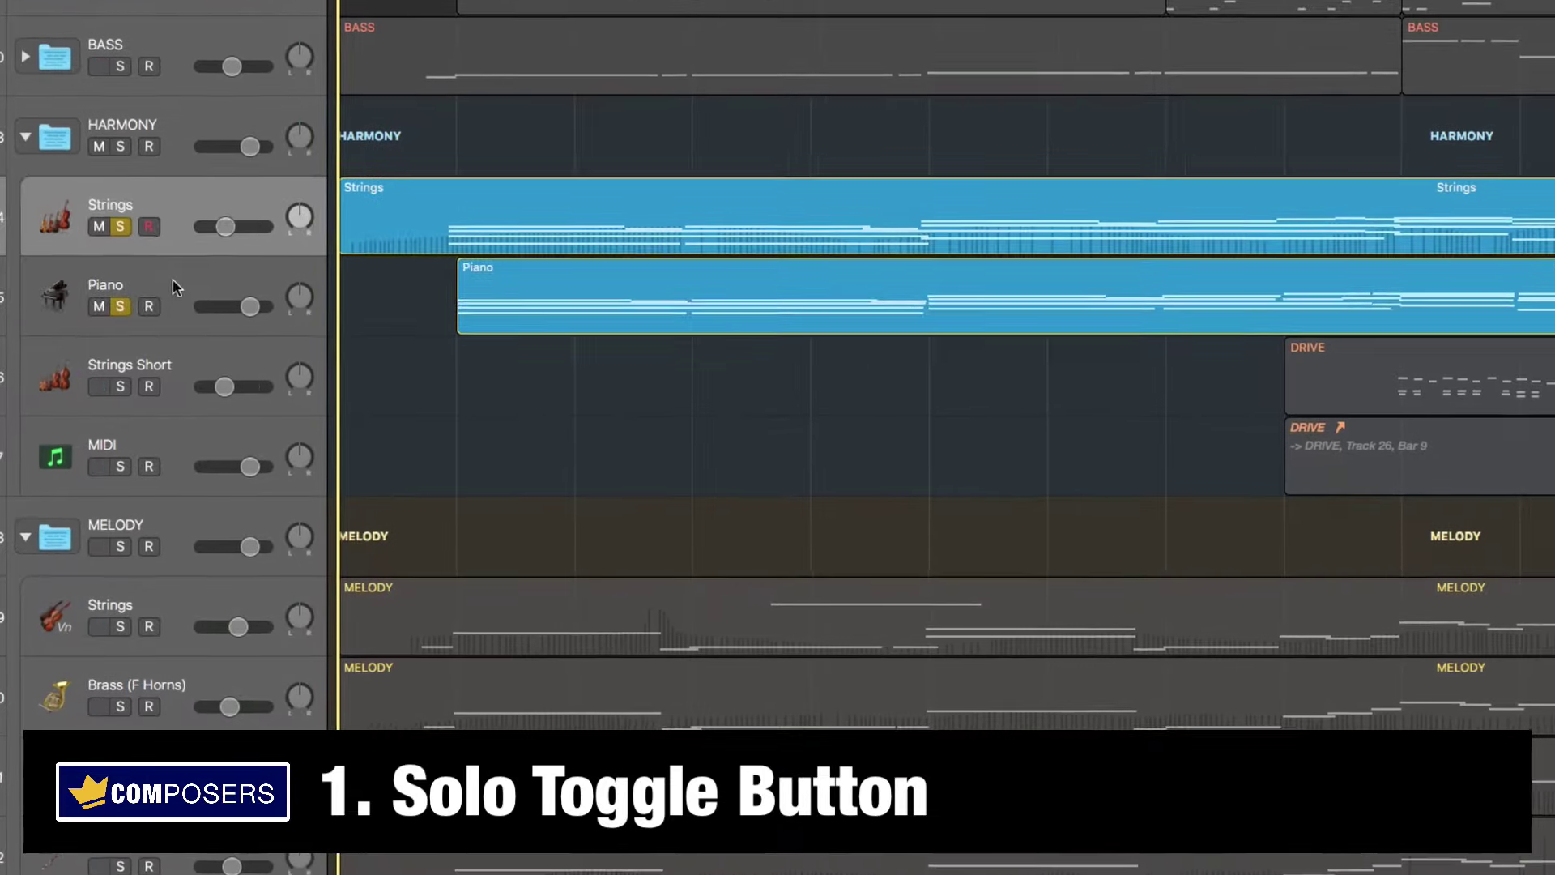
Solo the Strings track inside the MELODY folder and the BASS folder track.
{"action": "left_click", "coordinate": [165, 296]}
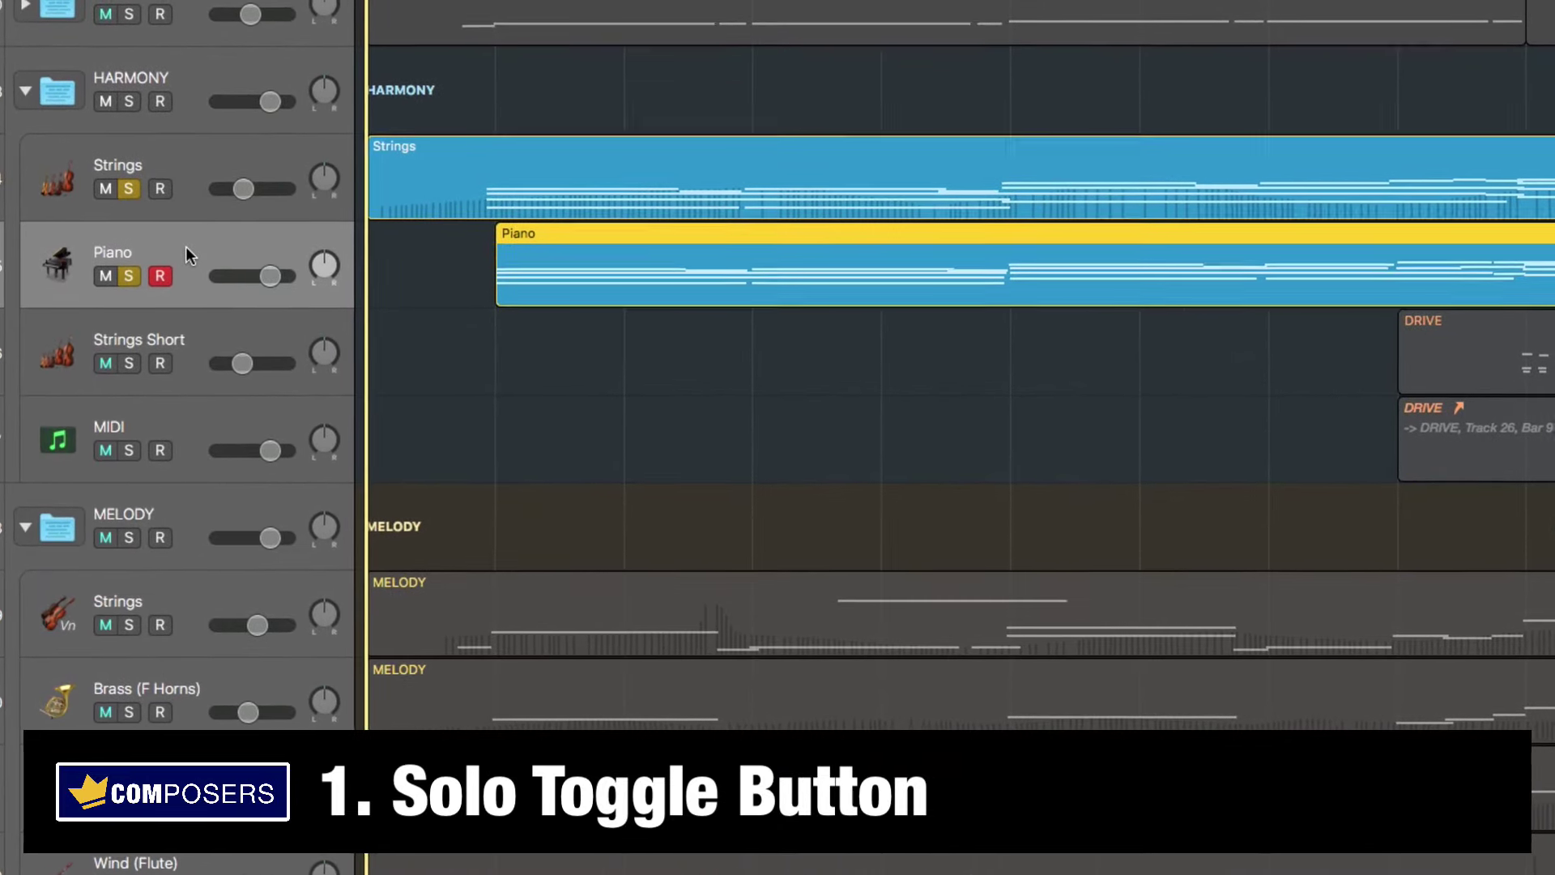
{"action": "left_click", "coordinate": [158, 624]}
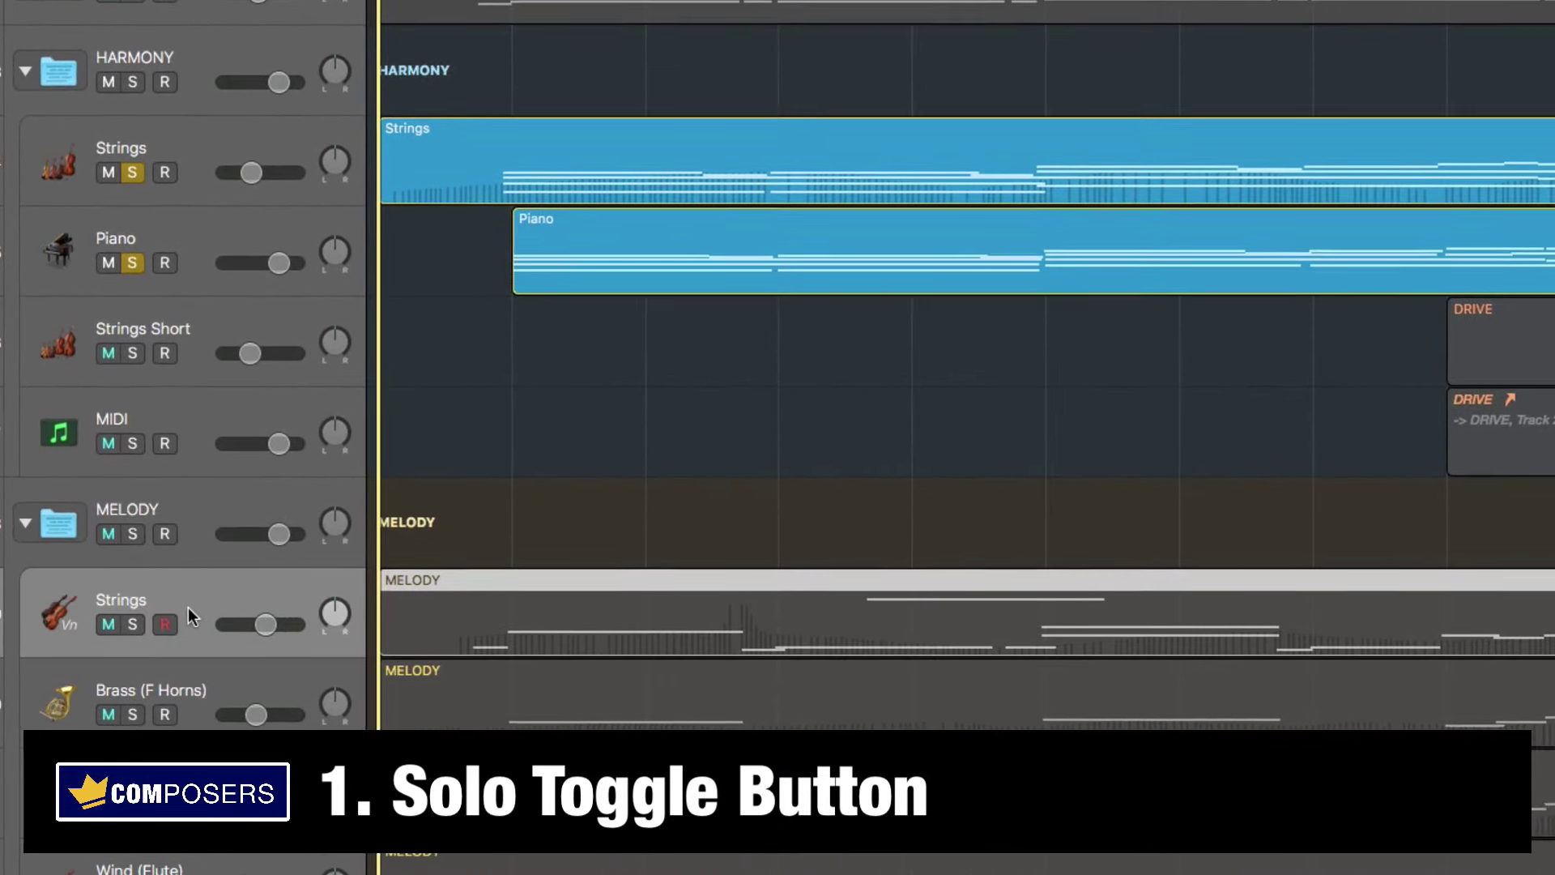
{"action": "left_click", "coordinate": [132, 624]}
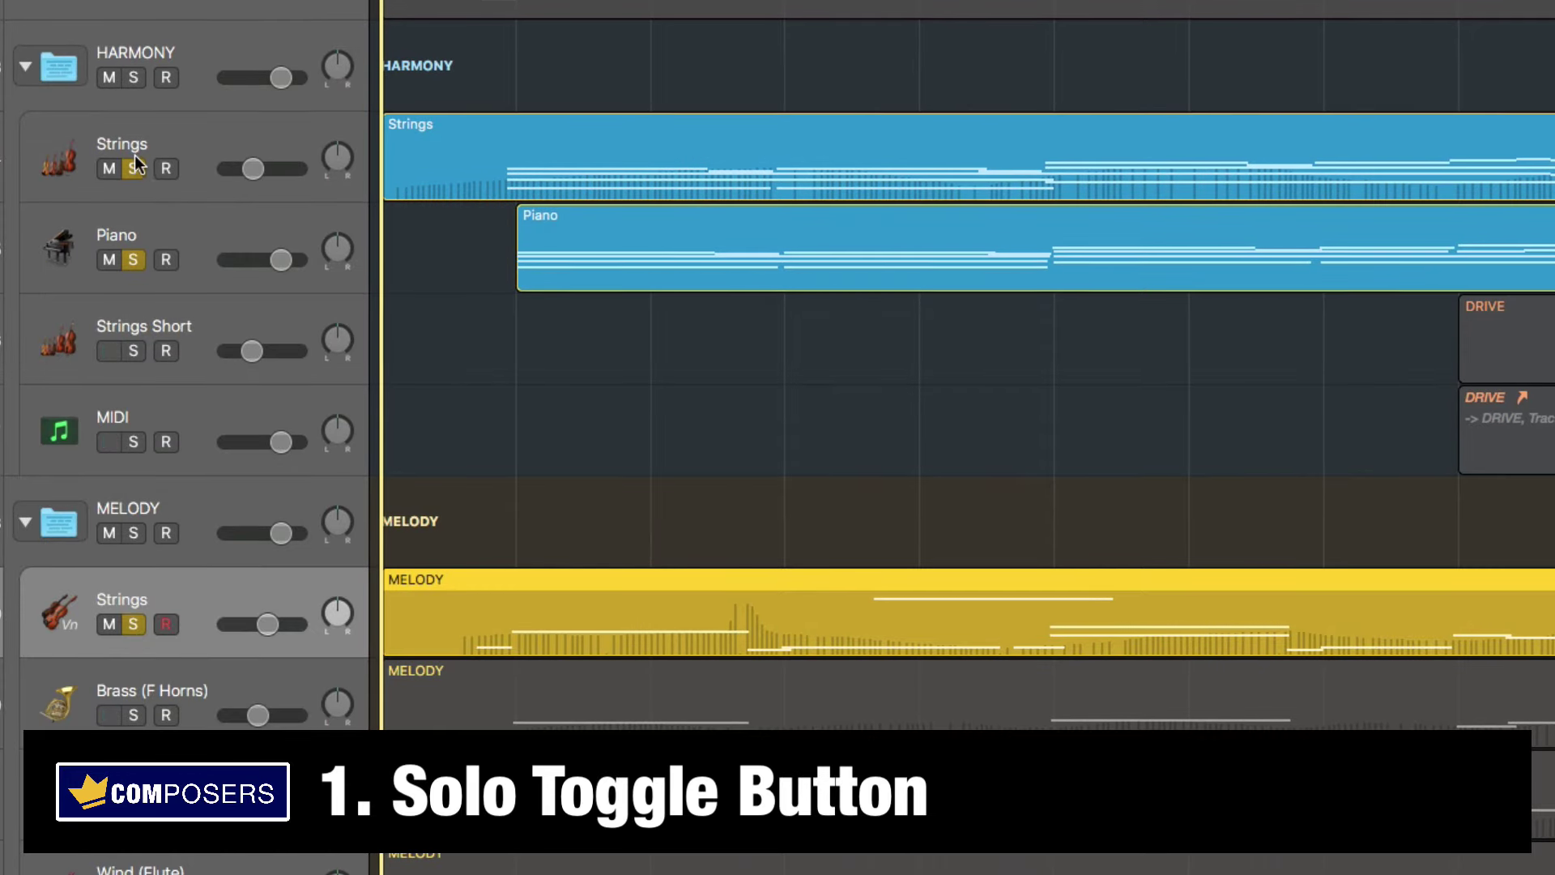
{"action": "left_click", "coordinate": [174, 4]}
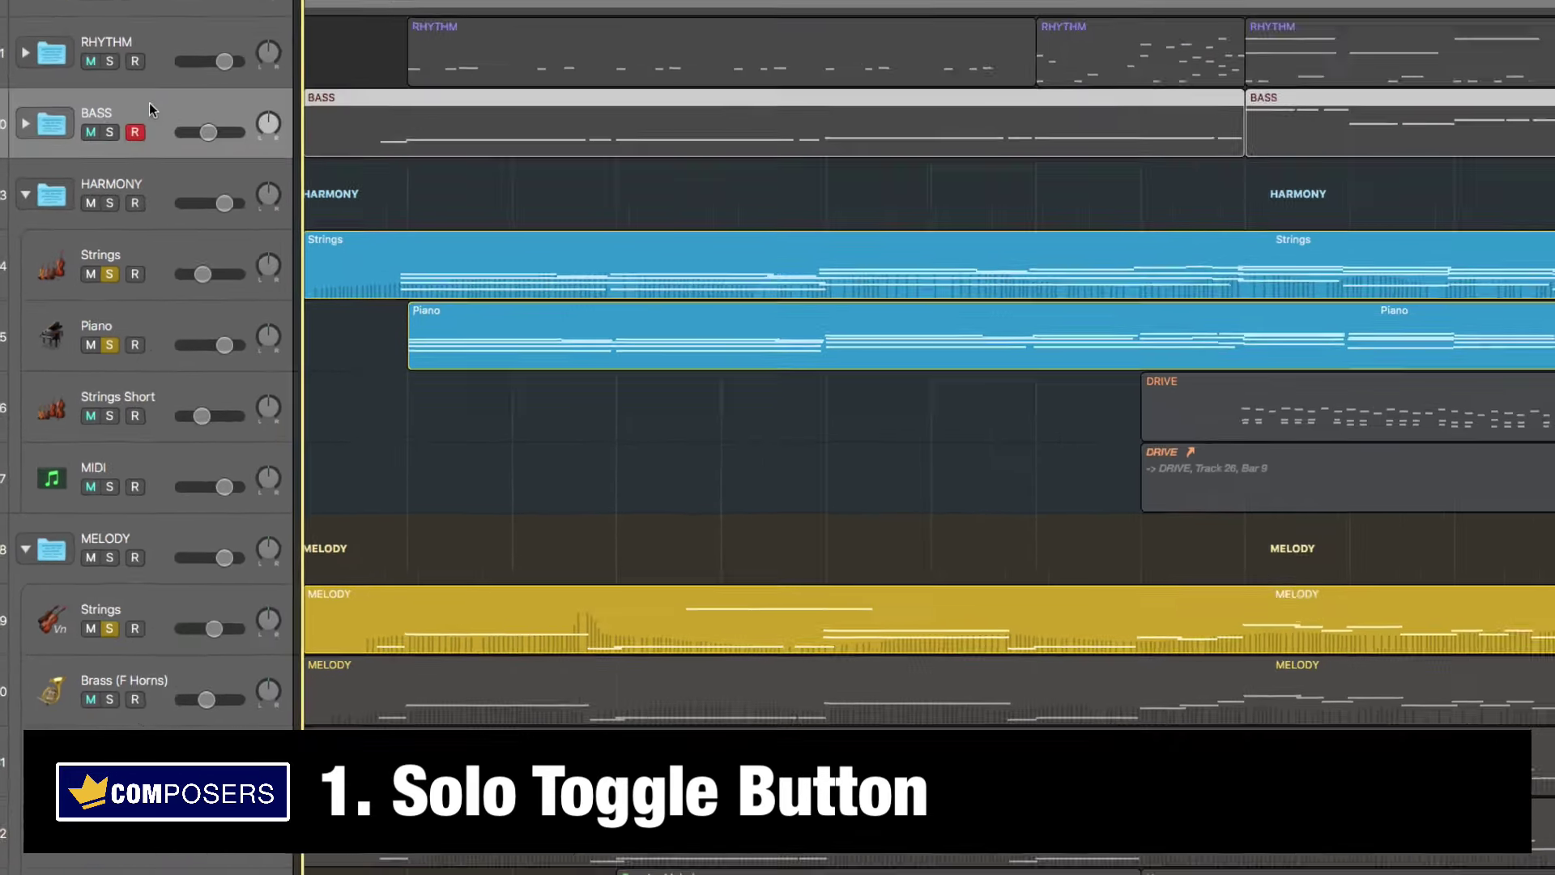
{"action": "key", "text": "s"}
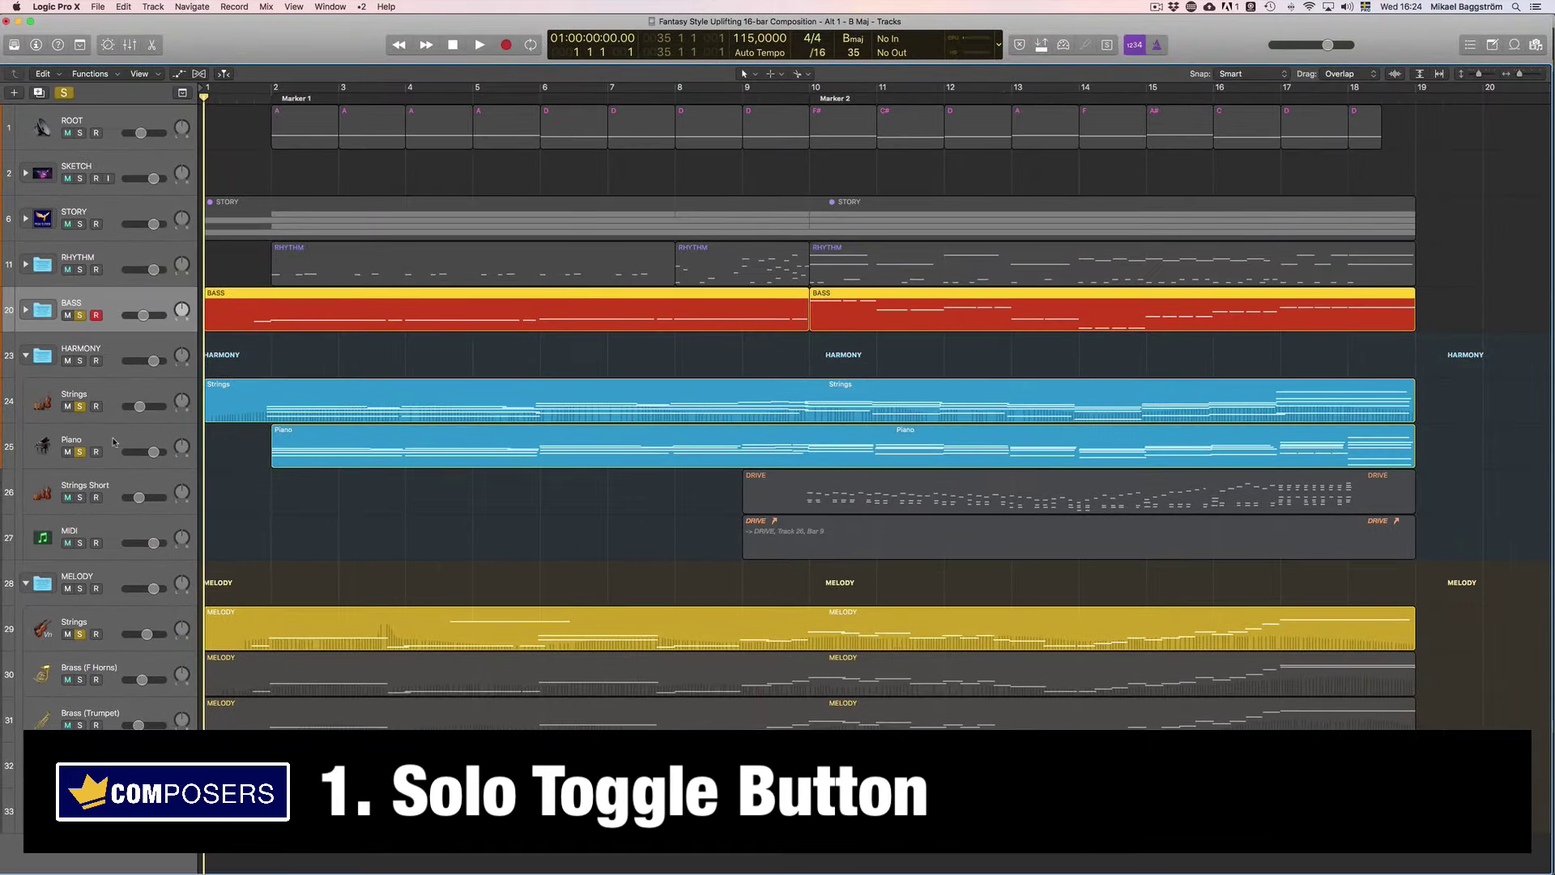
Take the Piano track out of solo and play the project.
{"action": "left_click", "coordinate": [104, 451]}
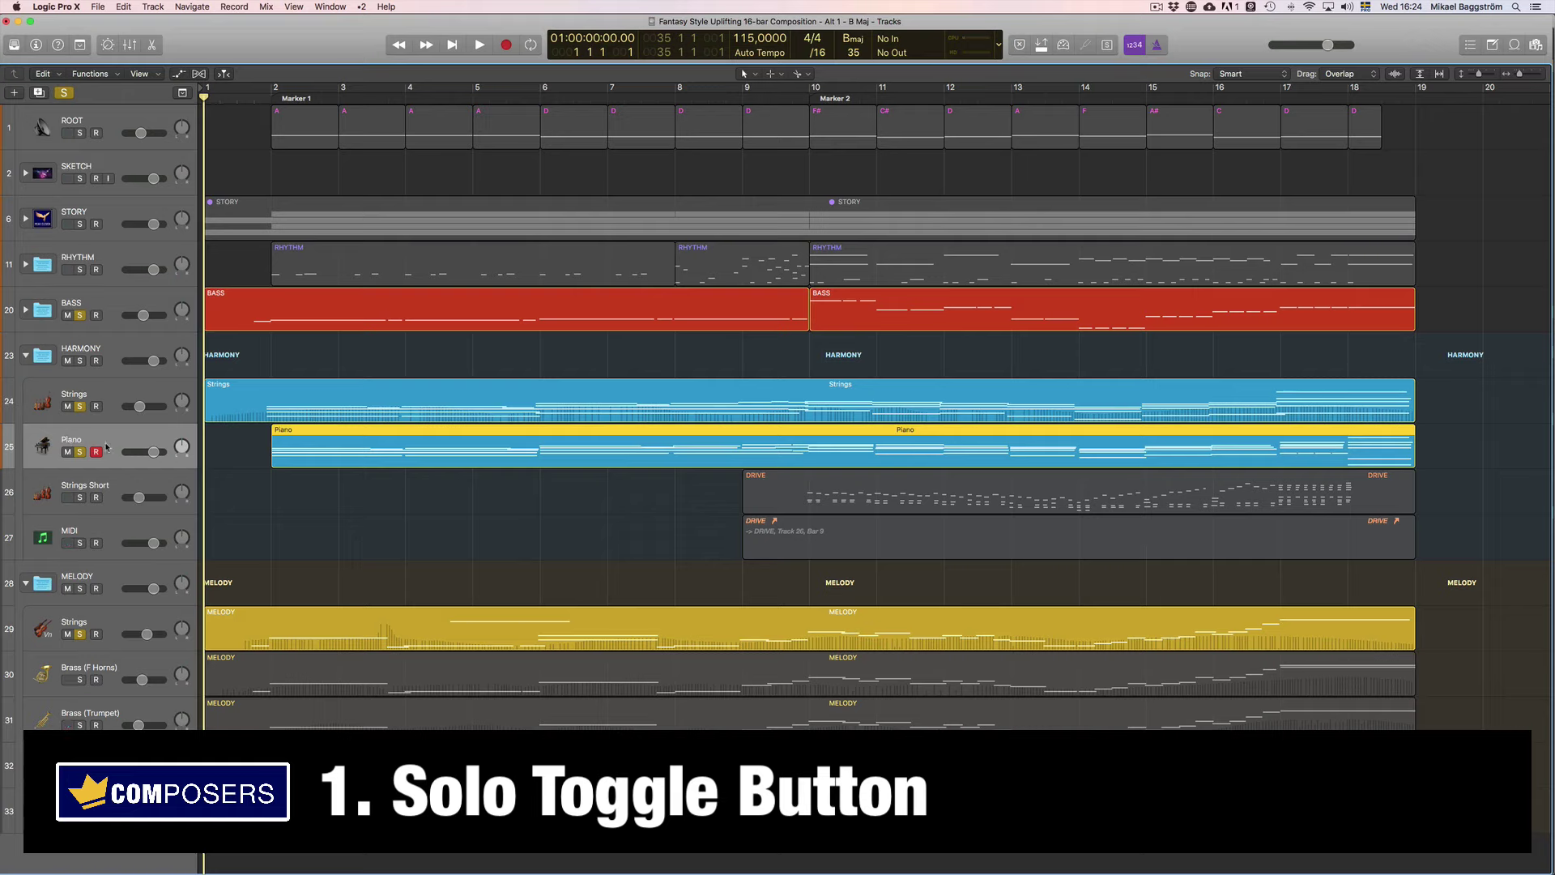
{"action": "key", "text": "s"}
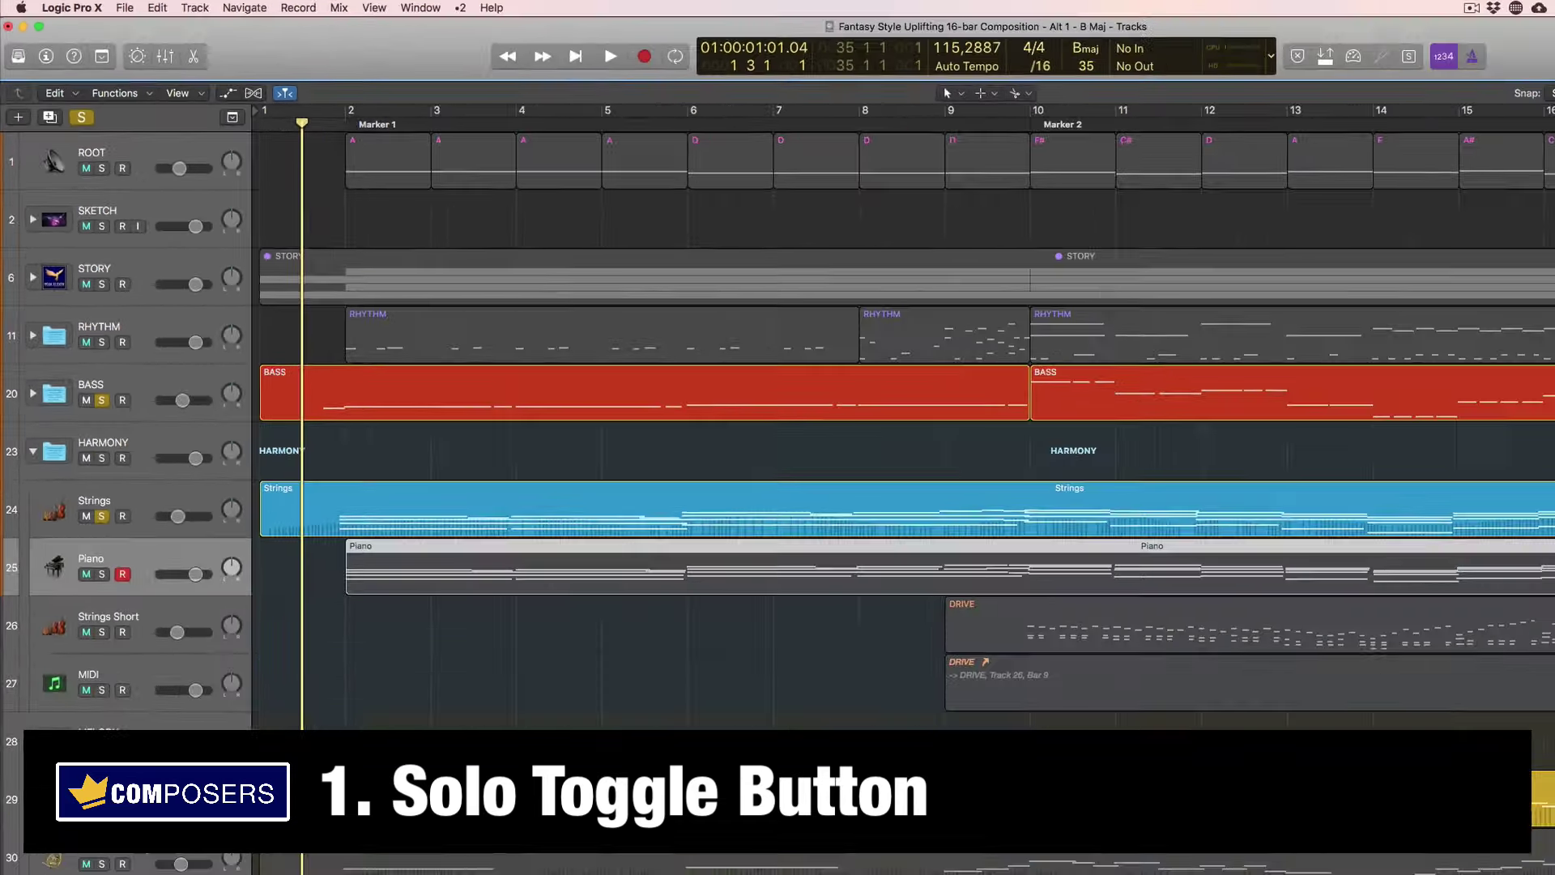
{"action": "key", "text": "space"}
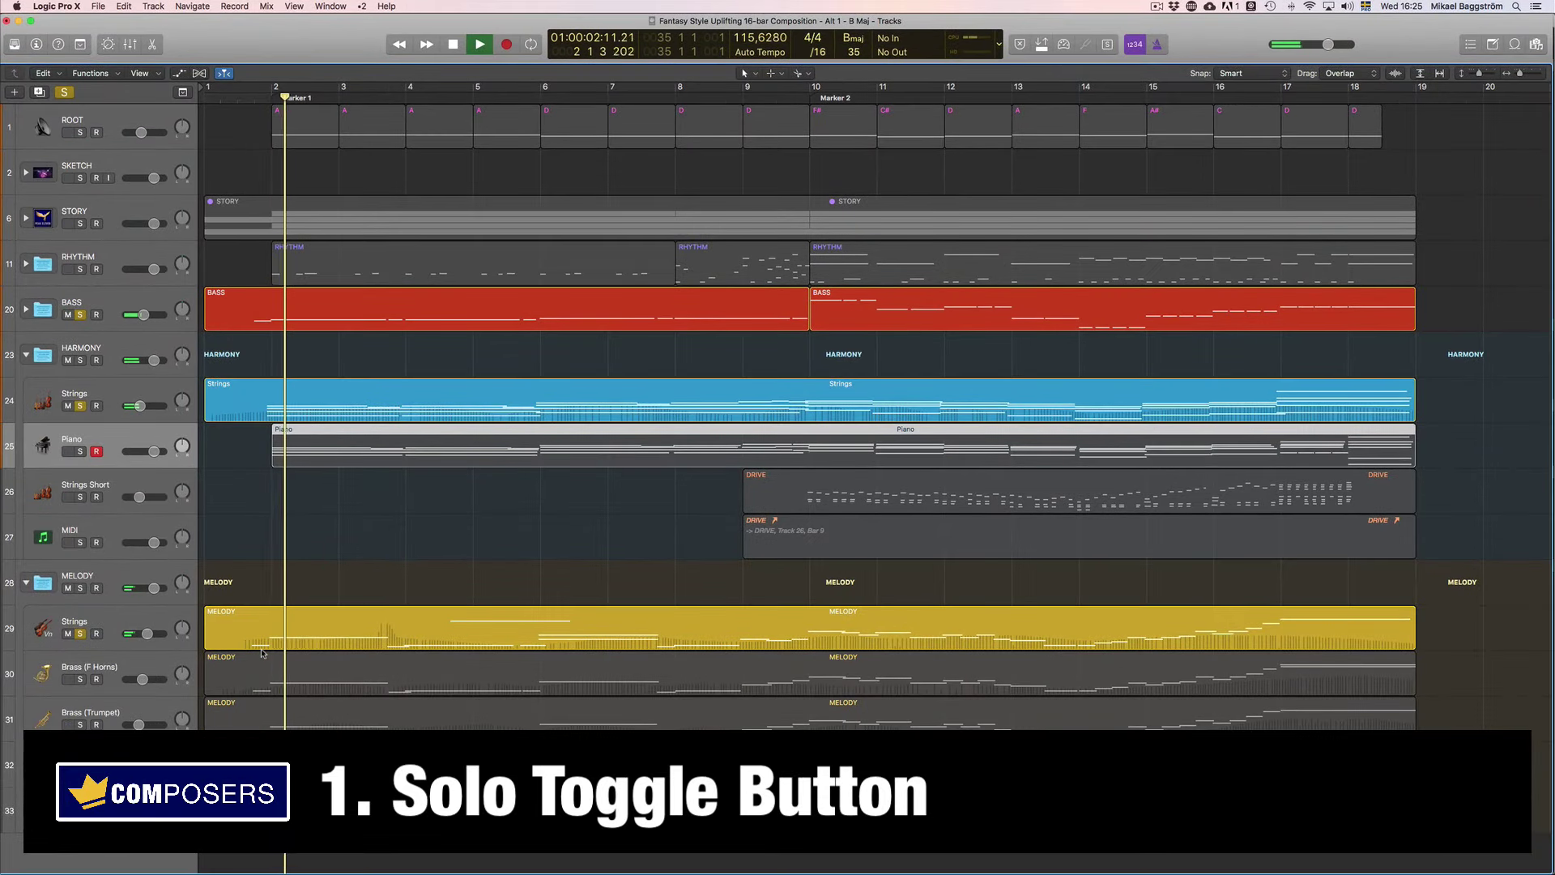
Clear all track solos during playback, stop it, and toggle the remembered solos on and off once more.
{"action": "left_click", "coordinate": [65, 92]}
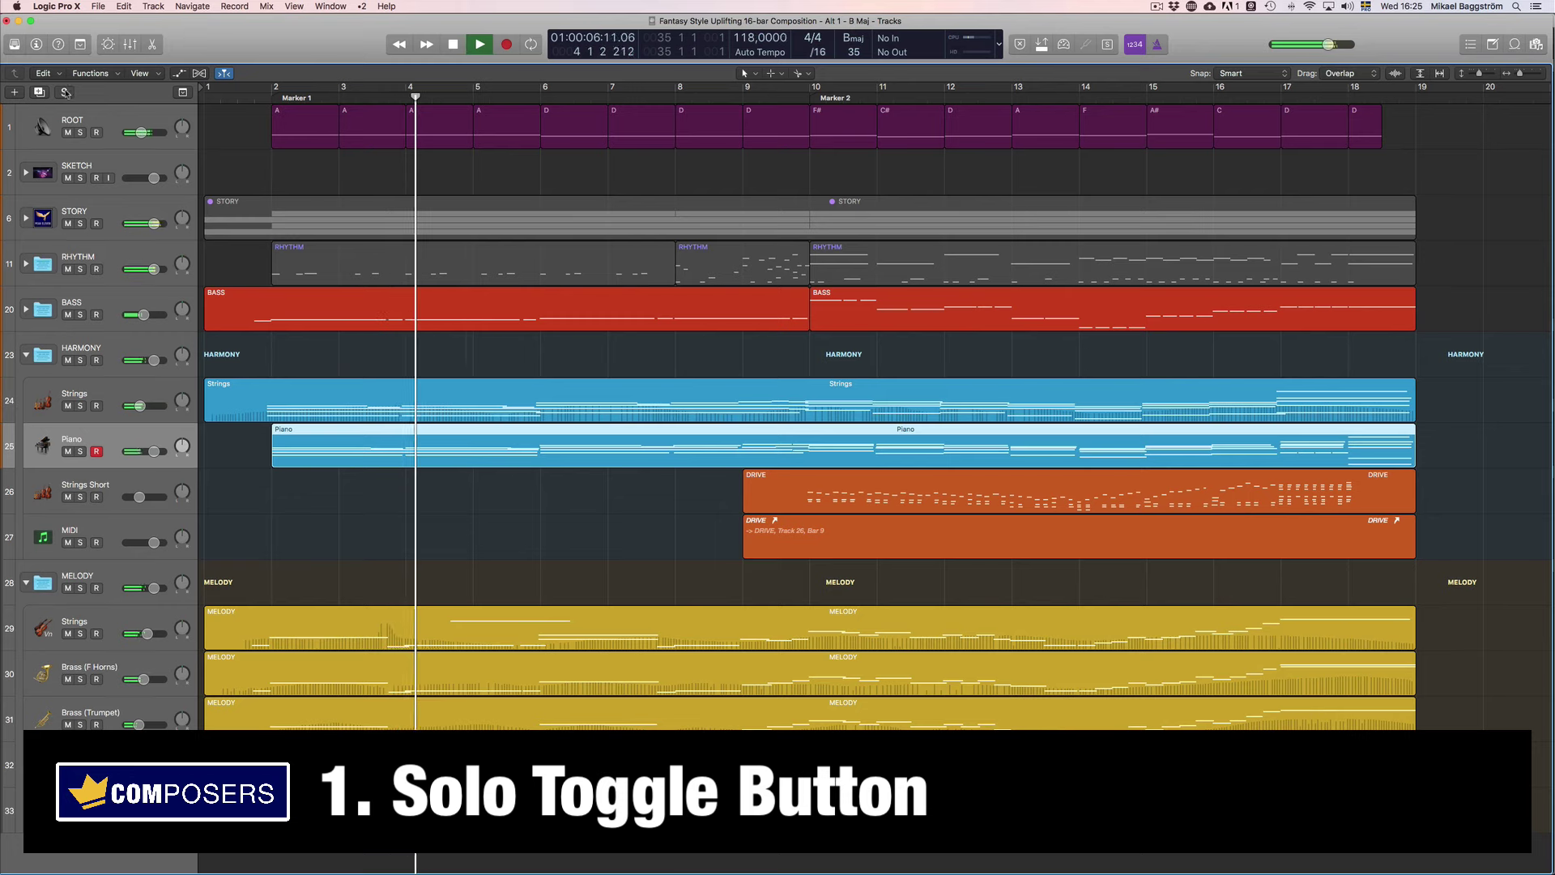
{"action": "key", "text": "space"}
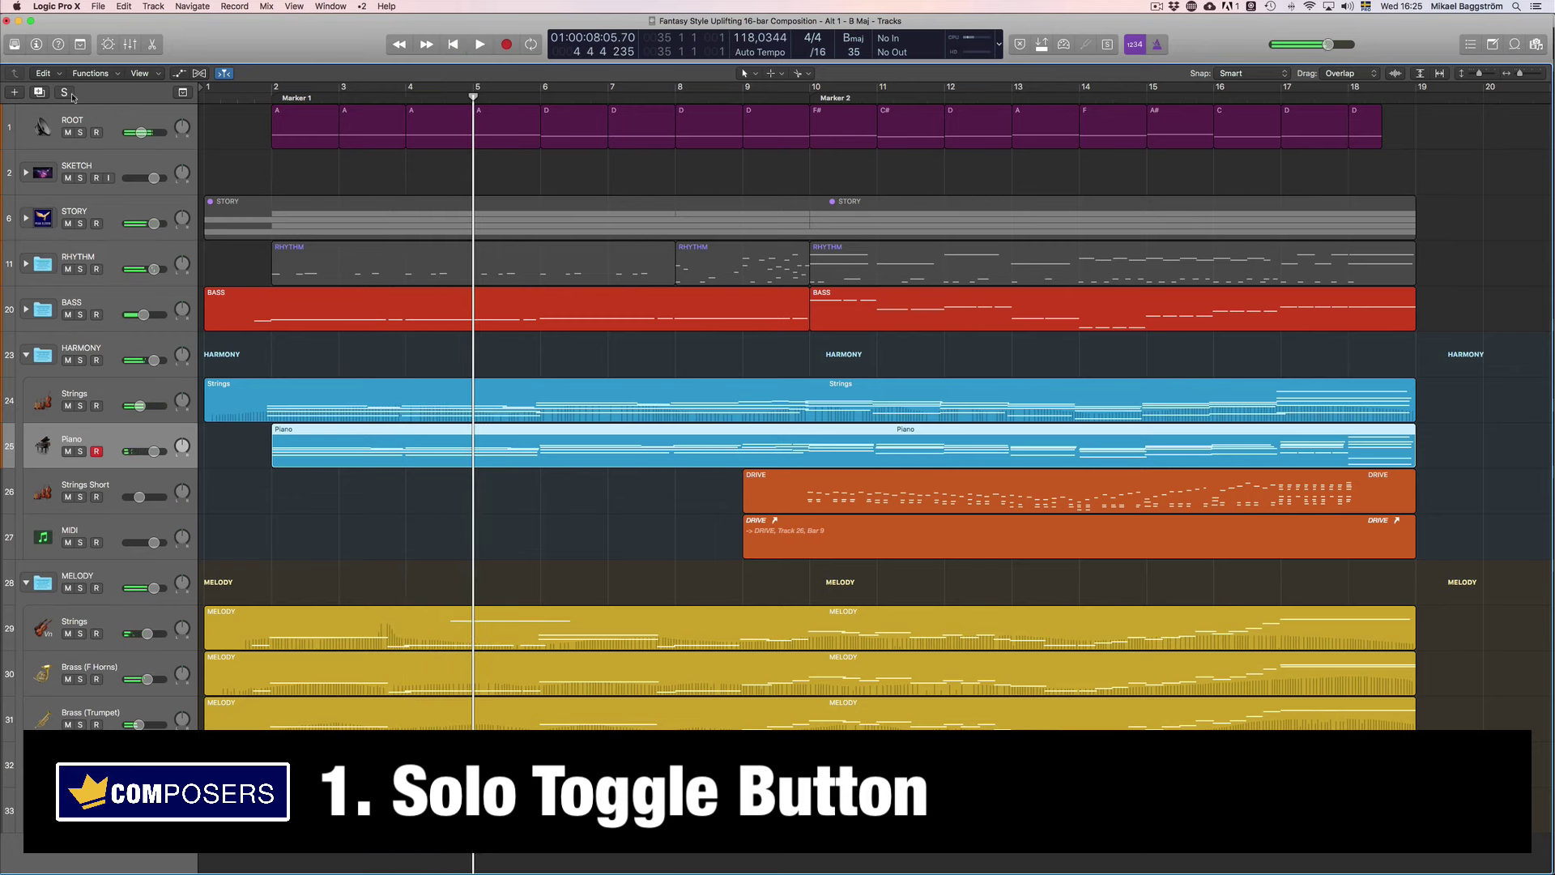
{"action": "left_click", "coordinate": [65, 93]}
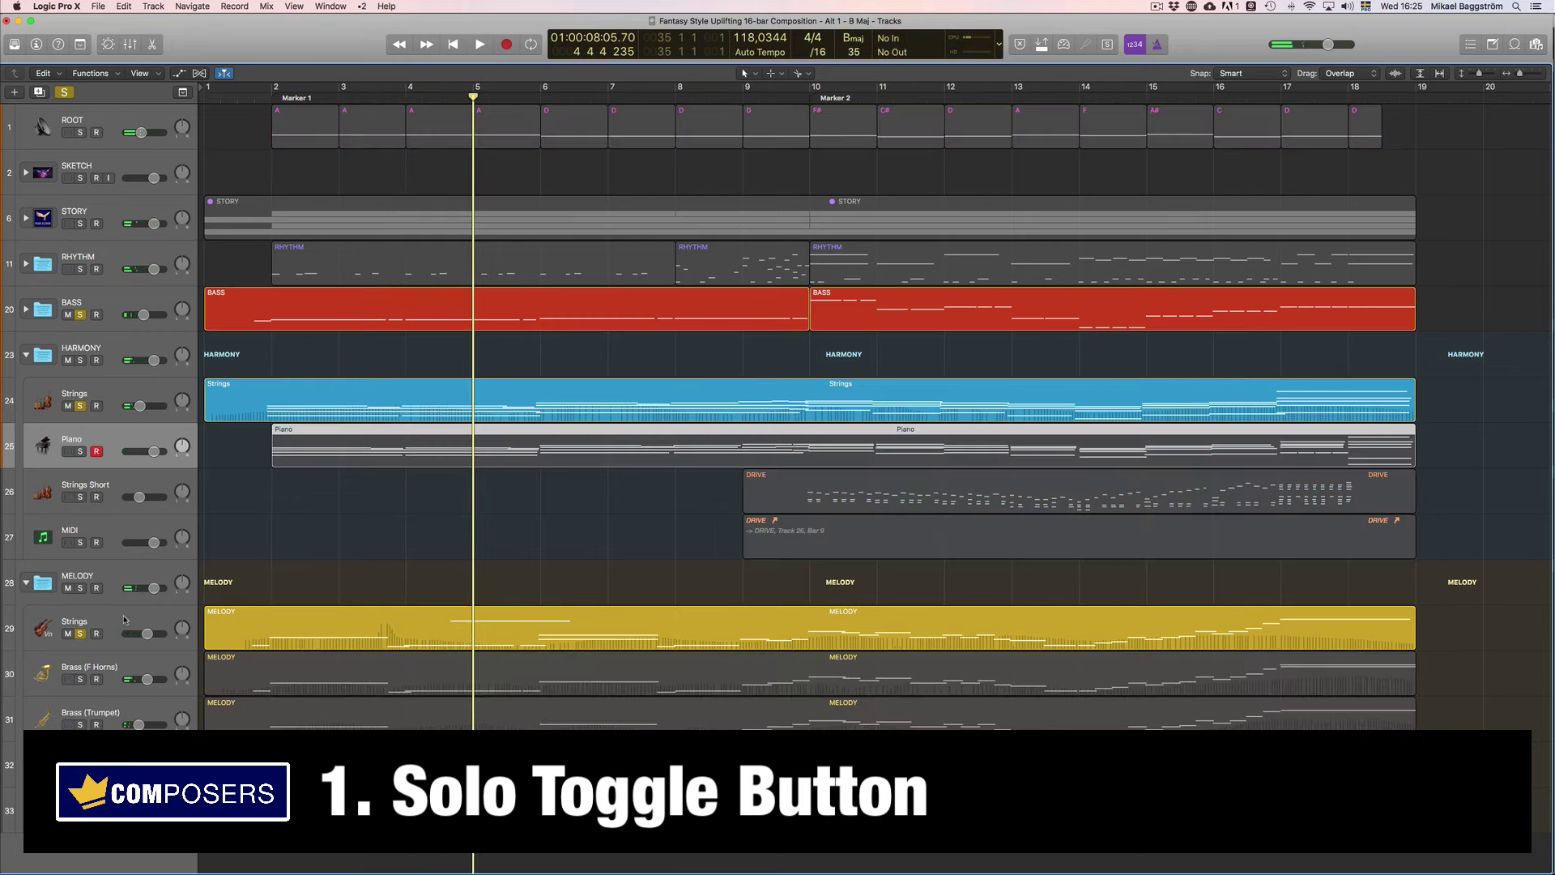
{"action": "left_click", "coordinate": [65, 93]}
Solo the RHYTHM folder track, clear all solos, and toggle the remembered solo on and off again.
{"action": "left_click", "coordinate": [80, 269]}
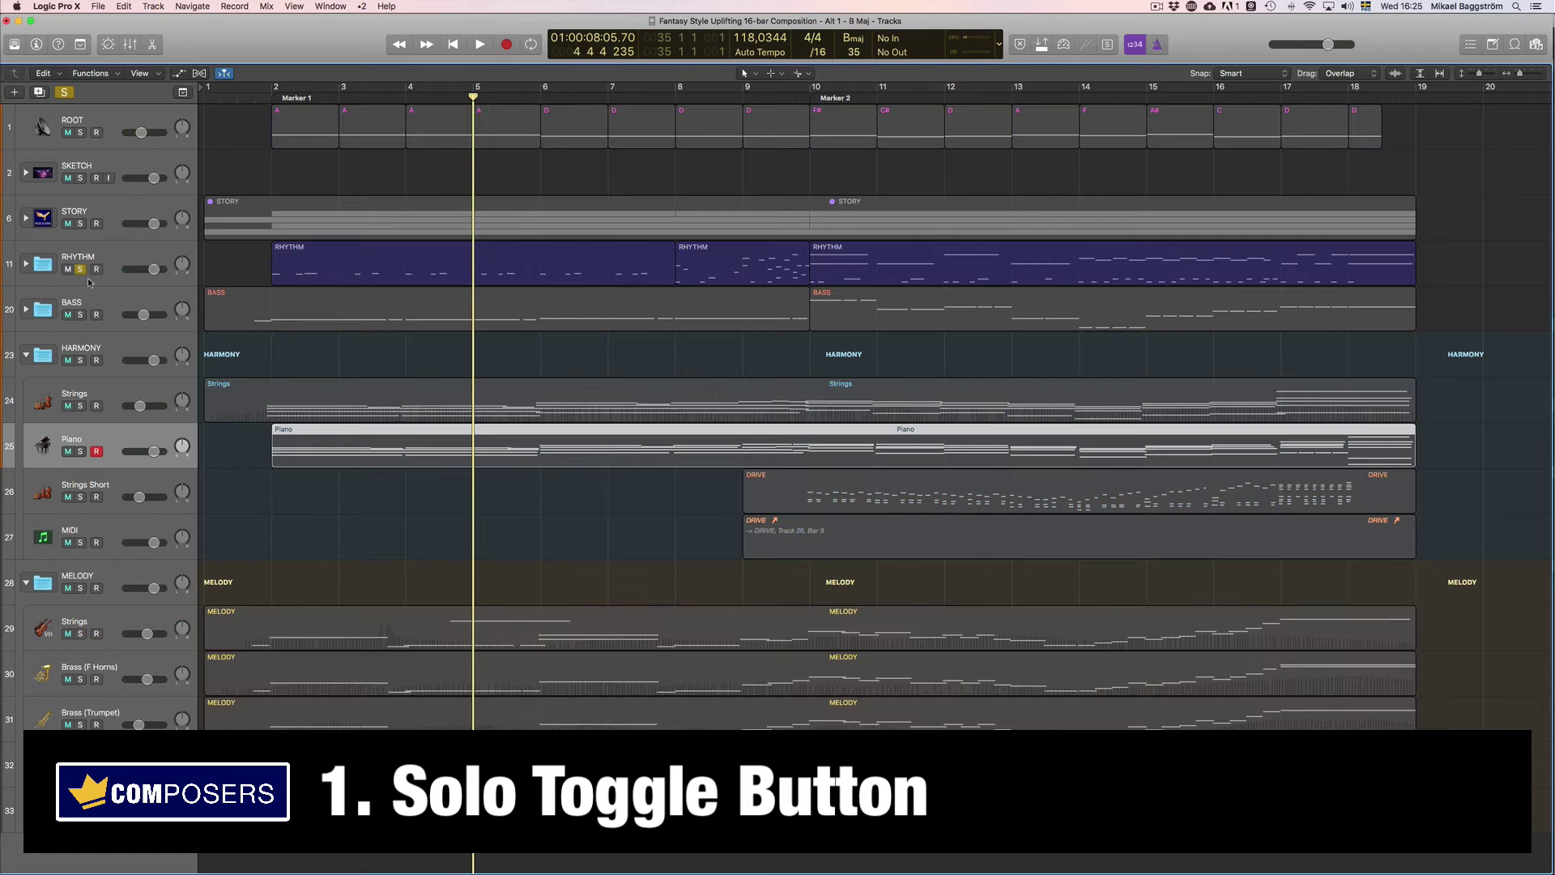
{"action": "left_click", "coordinate": [65, 92]}
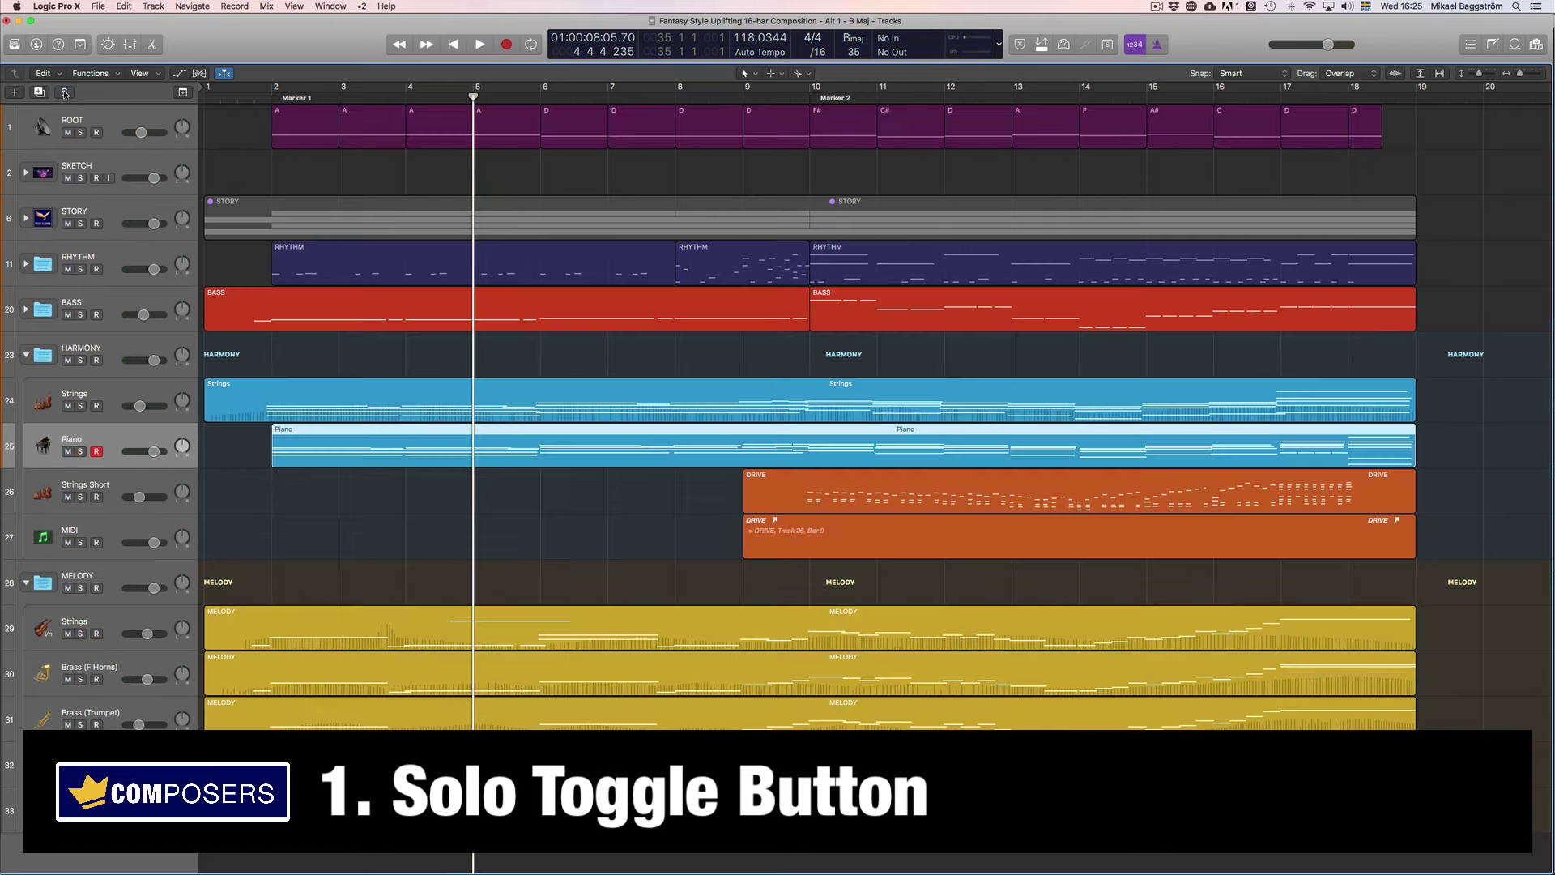
{"action": "left_click", "coordinate": [65, 92]}
{"action": "left_click", "coordinate": [64, 93]}
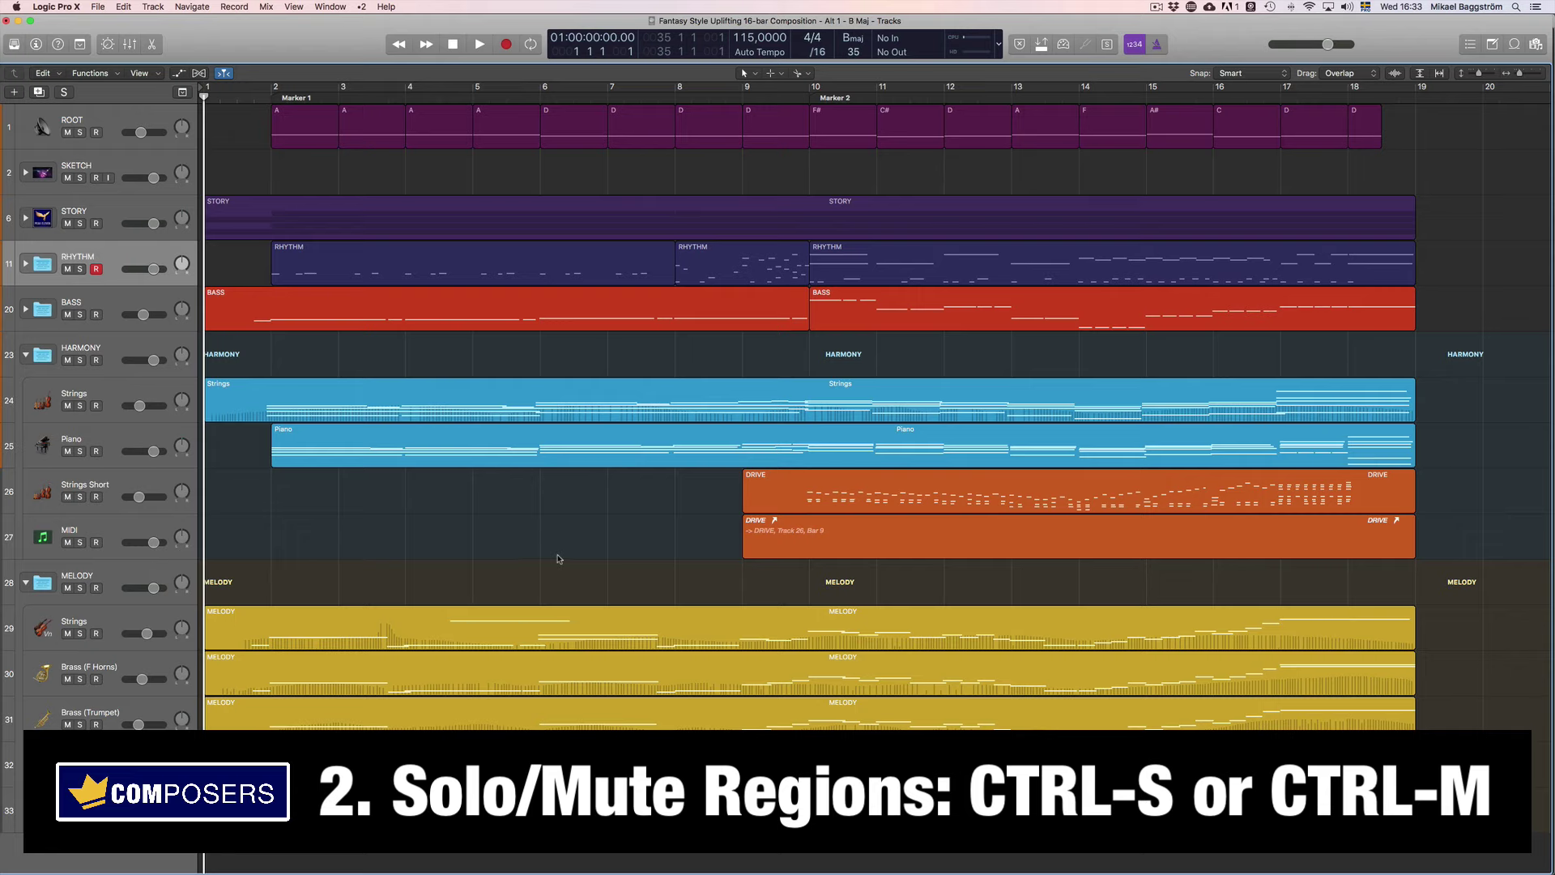
Toggle mute on and off for the Strings track inside the HARMONY folder.
{"action": "left_click", "coordinate": [109, 392]}
{"action": "left_click", "coordinate": [100, 430]}
{"action": "left_click", "coordinate": [110, 393]}
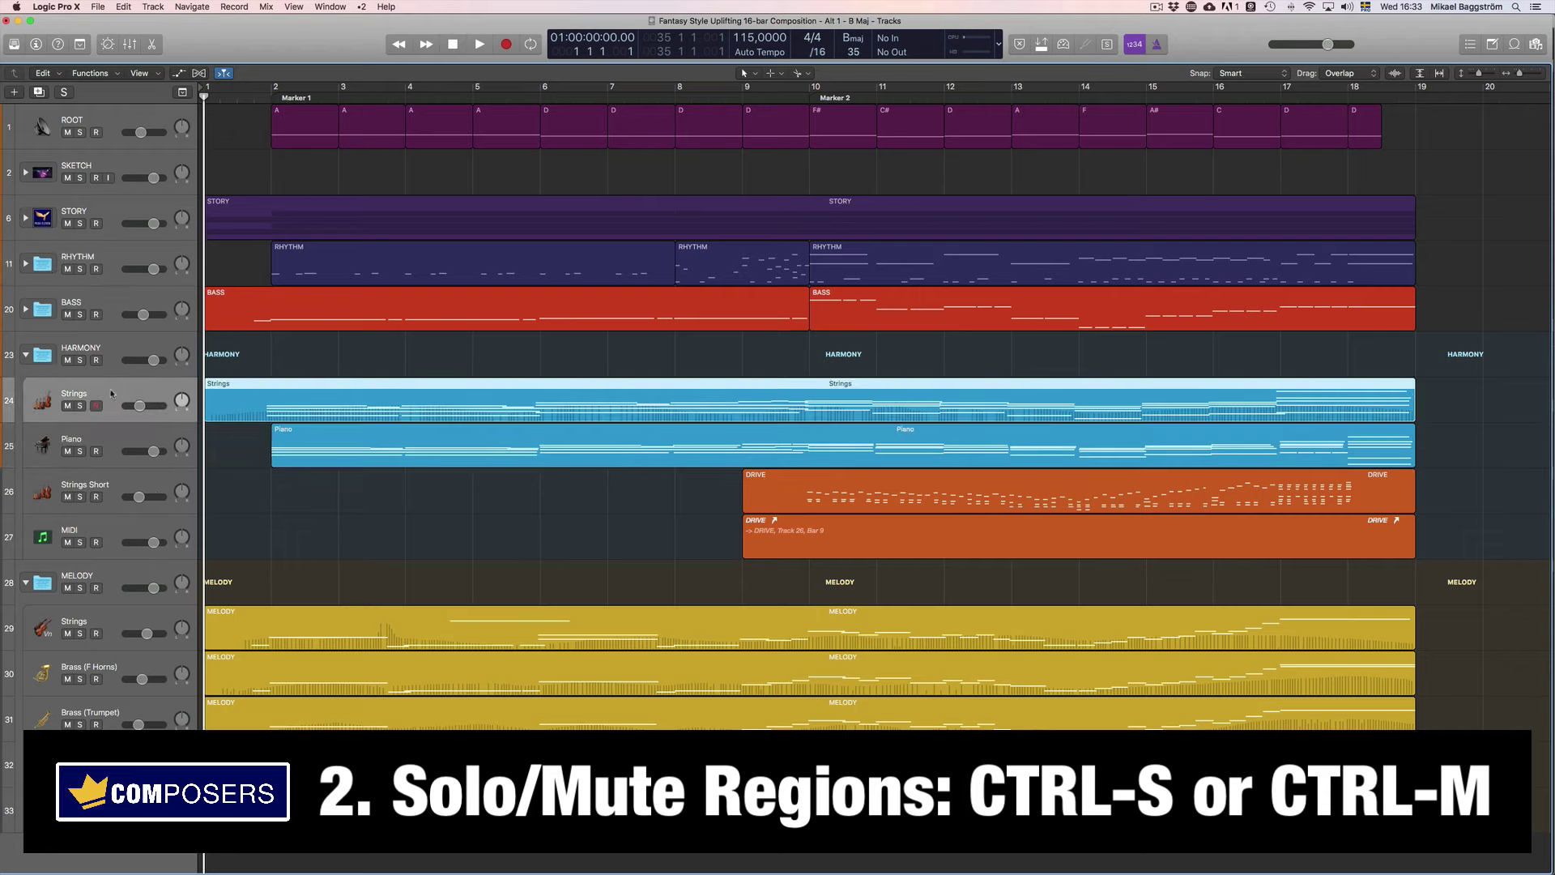
{"action": "key", "text": "ctrl+m"}
{"action": "key", "text": "ctrl+m"}
Mute the BASS folder track and the Strings track inside the HARMONY folder.
{"action": "left_click", "coordinate": [104, 300]}
{"action": "key", "text": "ctrl+m"}
{"action": "left_click", "coordinate": [106, 392]}
{"action": "key", "text": "ctrl+m"}
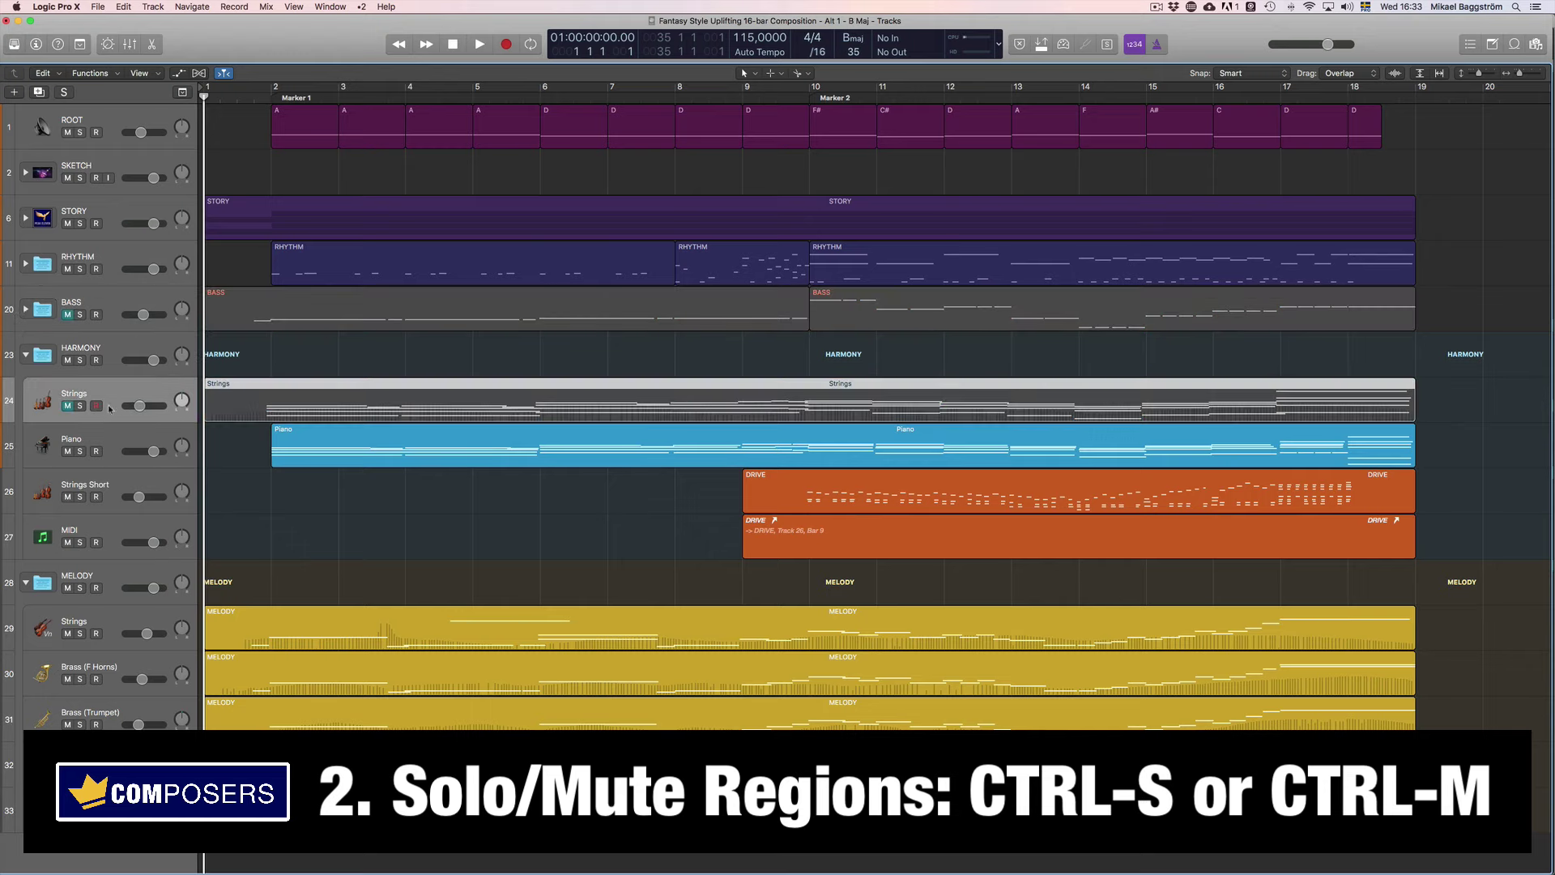
Unmute the HARMONY folder's Strings track and the BASS folder track.
{"action": "key", "text": "ctrl+m"}
{"action": "left_click", "coordinate": [104, 301]}
{"action": "key", "text": "ctrl+m"}
{"action": "left_click", "coordinate": [511, 481]}
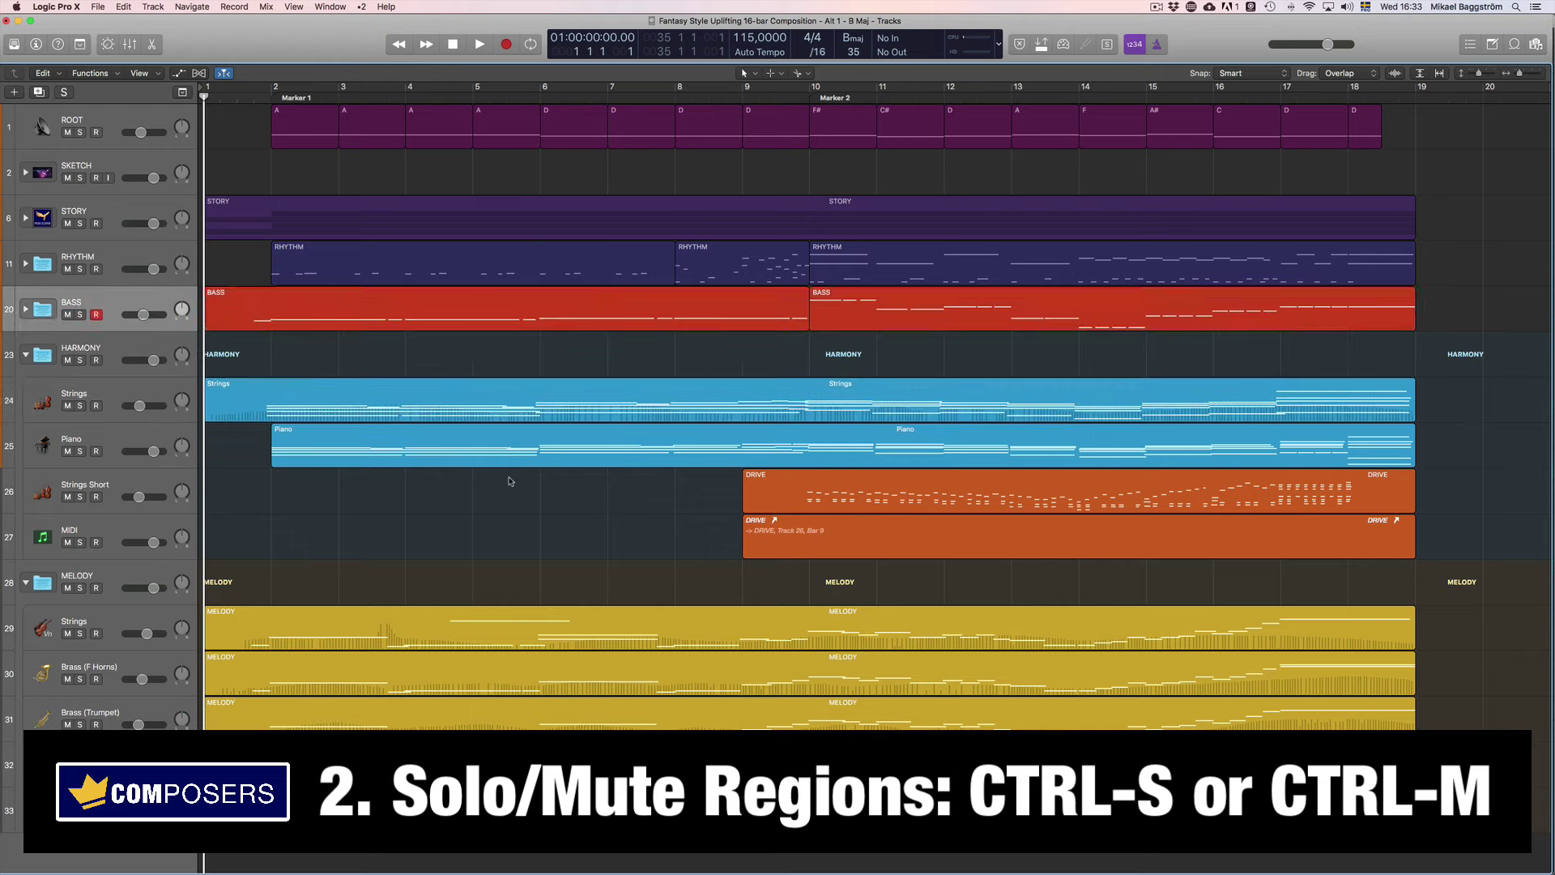
Turn on region solo for the DRIVE region on the Strings Short track, including the BASS and RHYTHM regions starting at bar 10.
{"action": "left_click", "coordinate": [837, 492]}
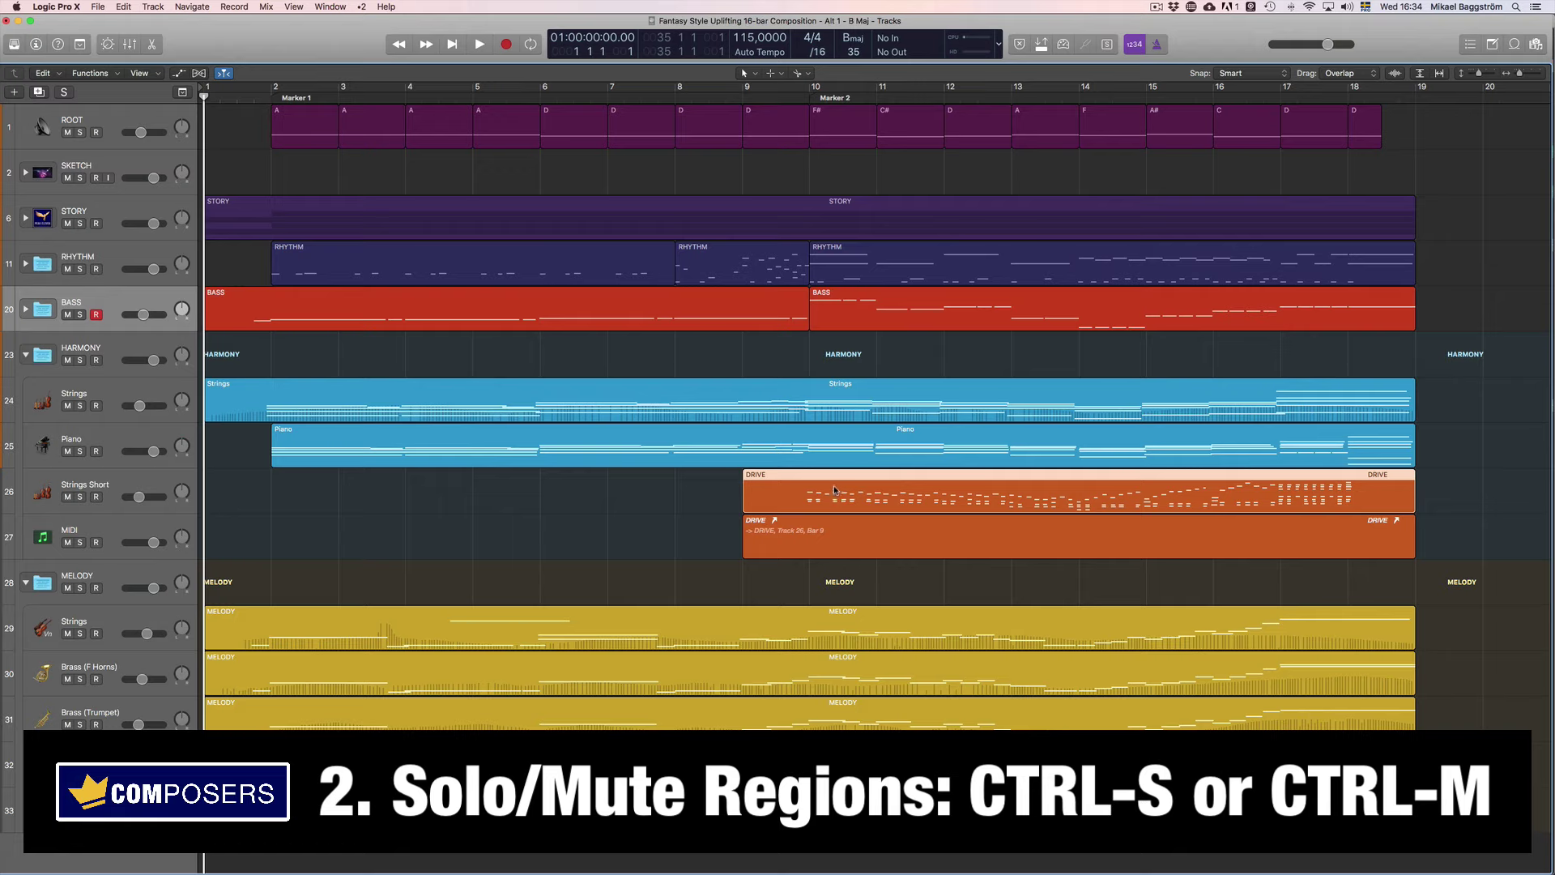
{"action": "key", "text": "ctrl+s"}
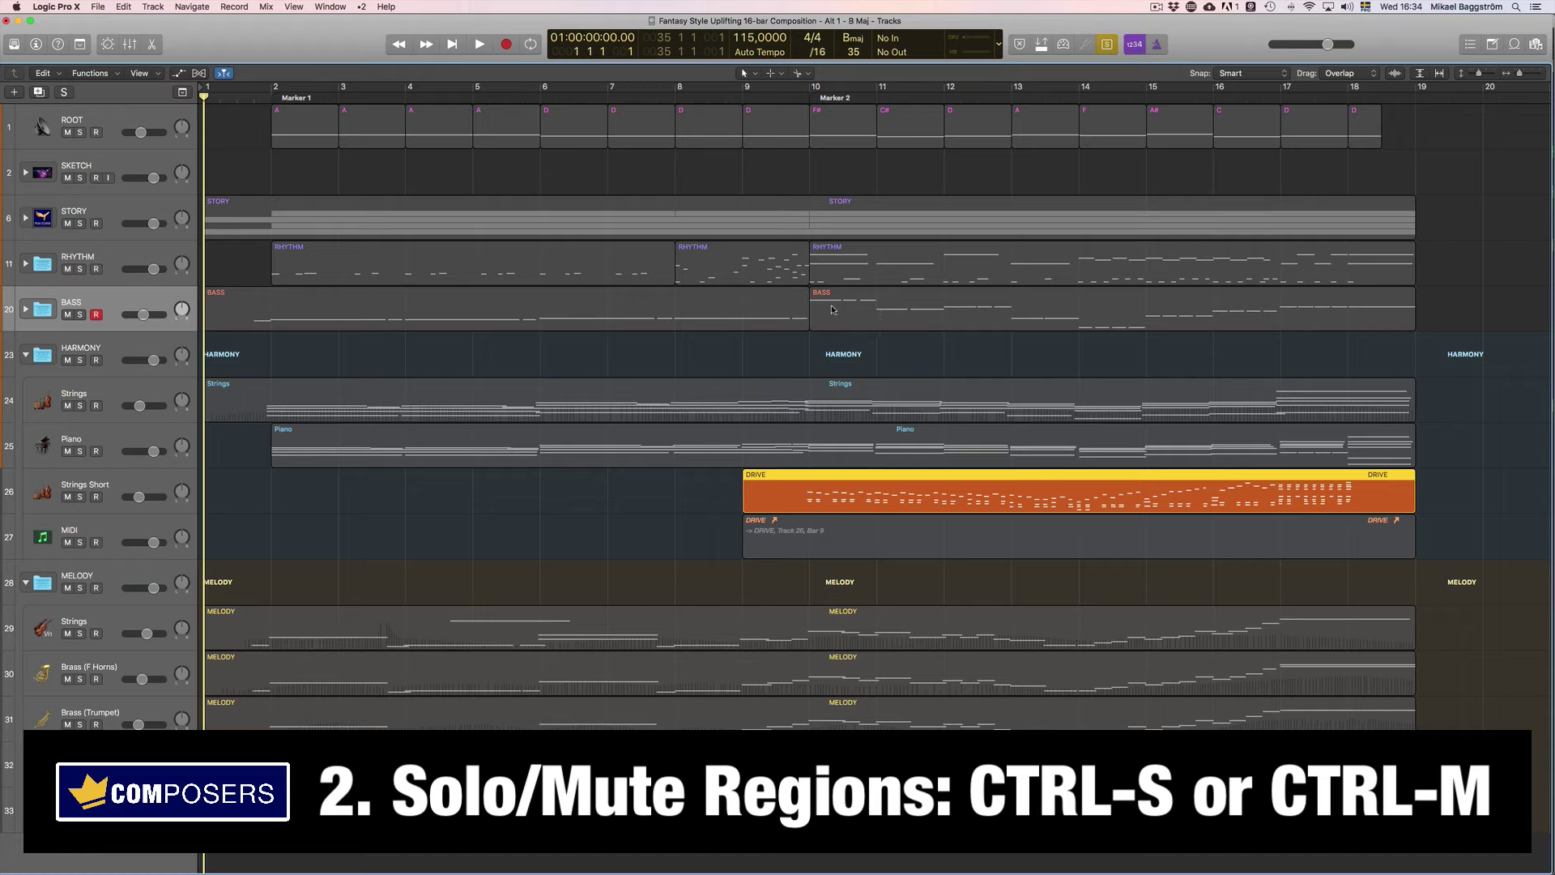
{"action": "left_click", "coordinate": [863, 309]}
{"action": "left_click", "coordinate": [855, 266], "text": "shift"}
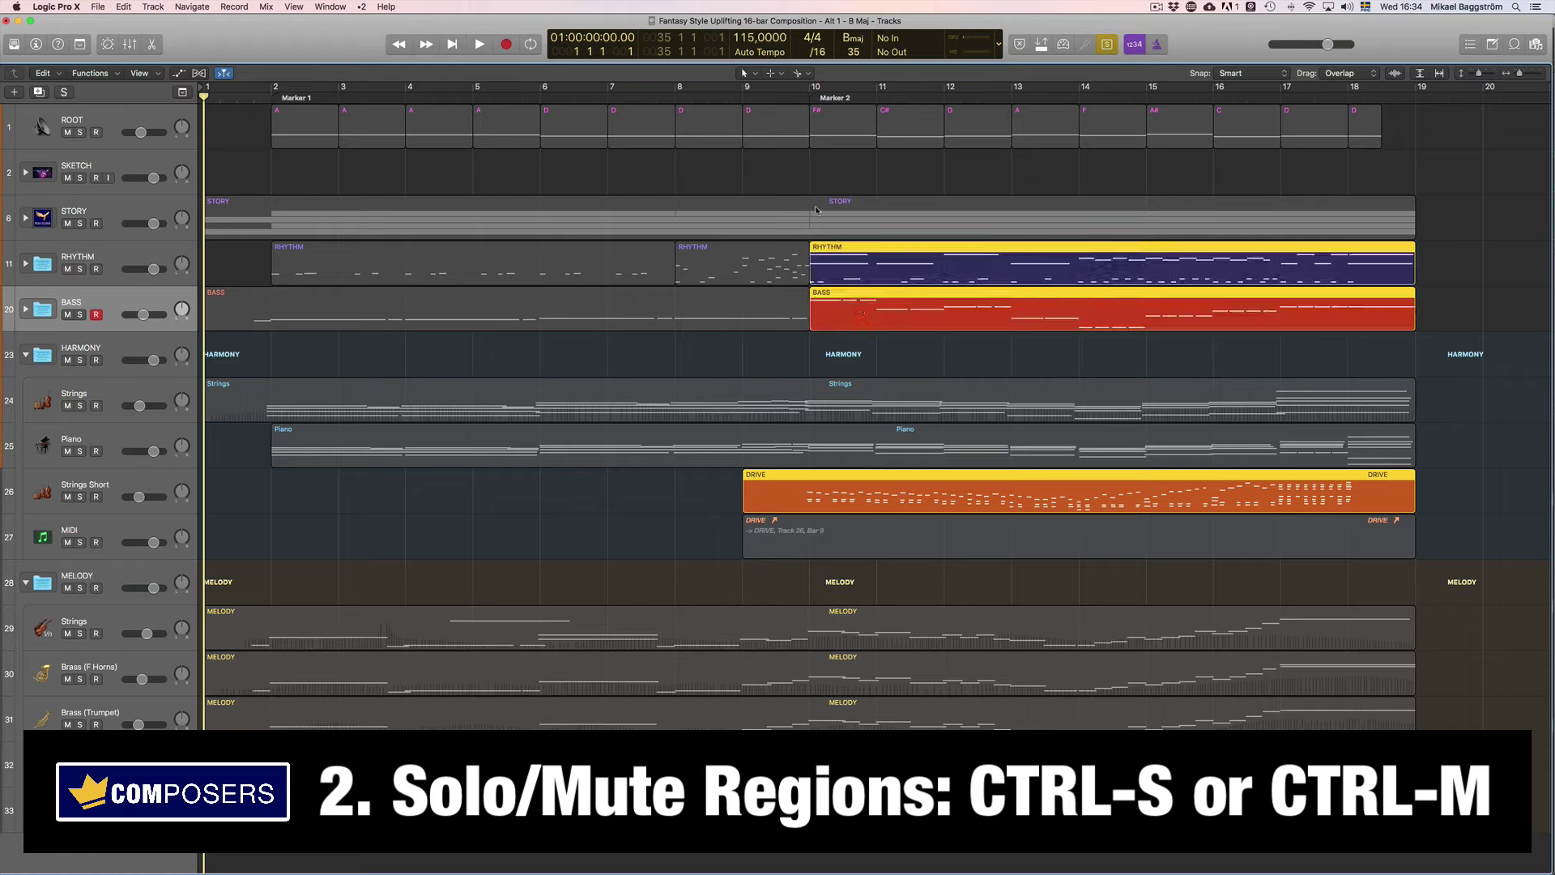
Play the soloed regions from bar 10, stop playback and turn region solo off.
{"action": "left_click", "coordinate": [811, 102]}
{"action": "key", "text": "space"}
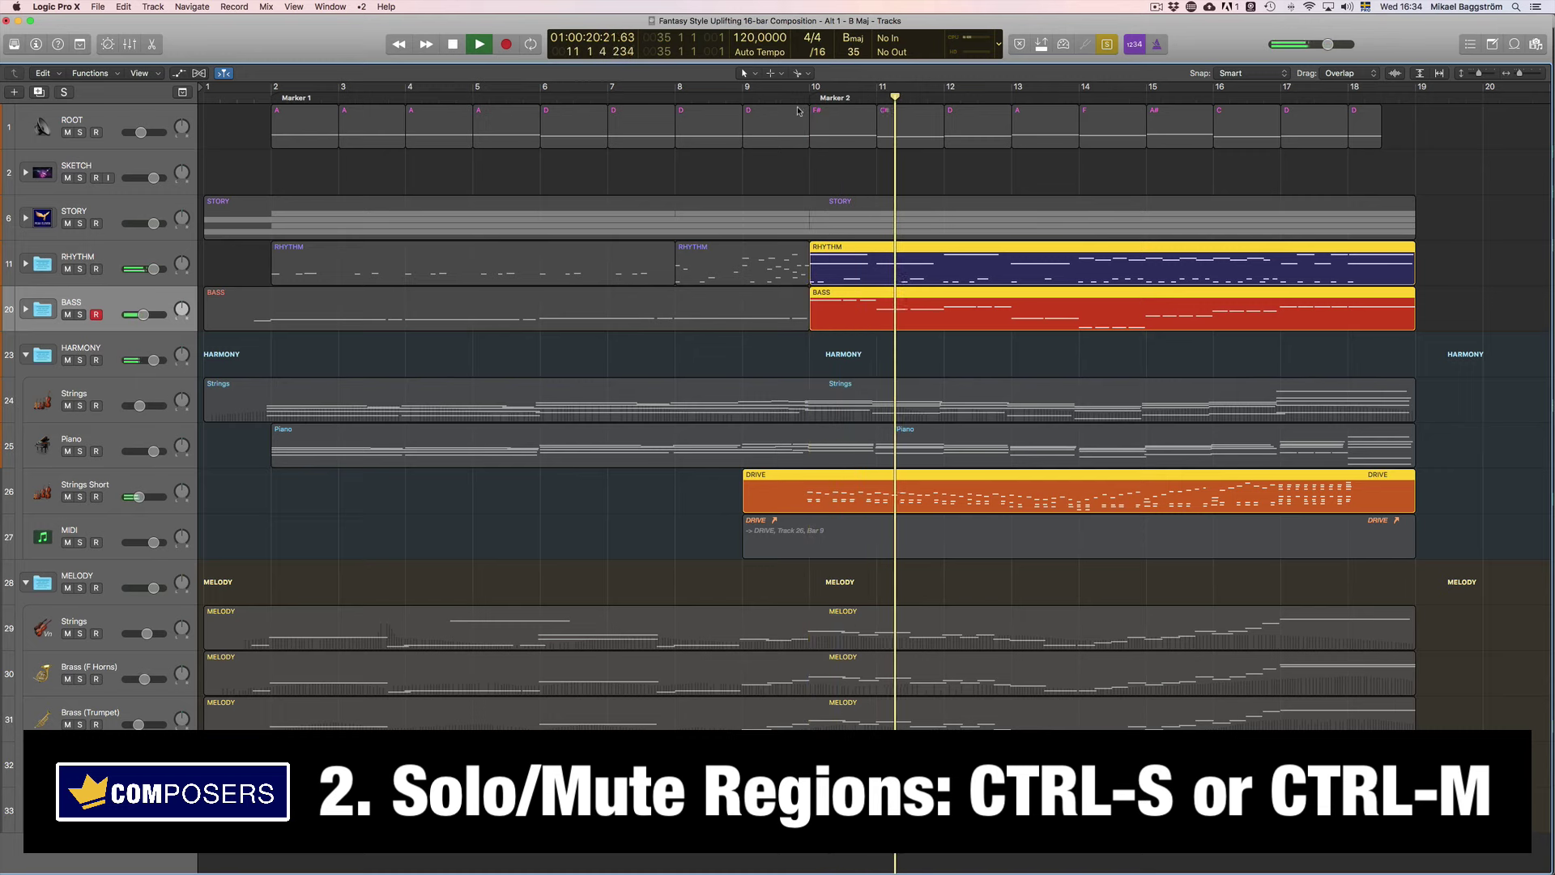
{"action": "key", "text": "space"}
{"action": "key", "text": "ctrl+s"}
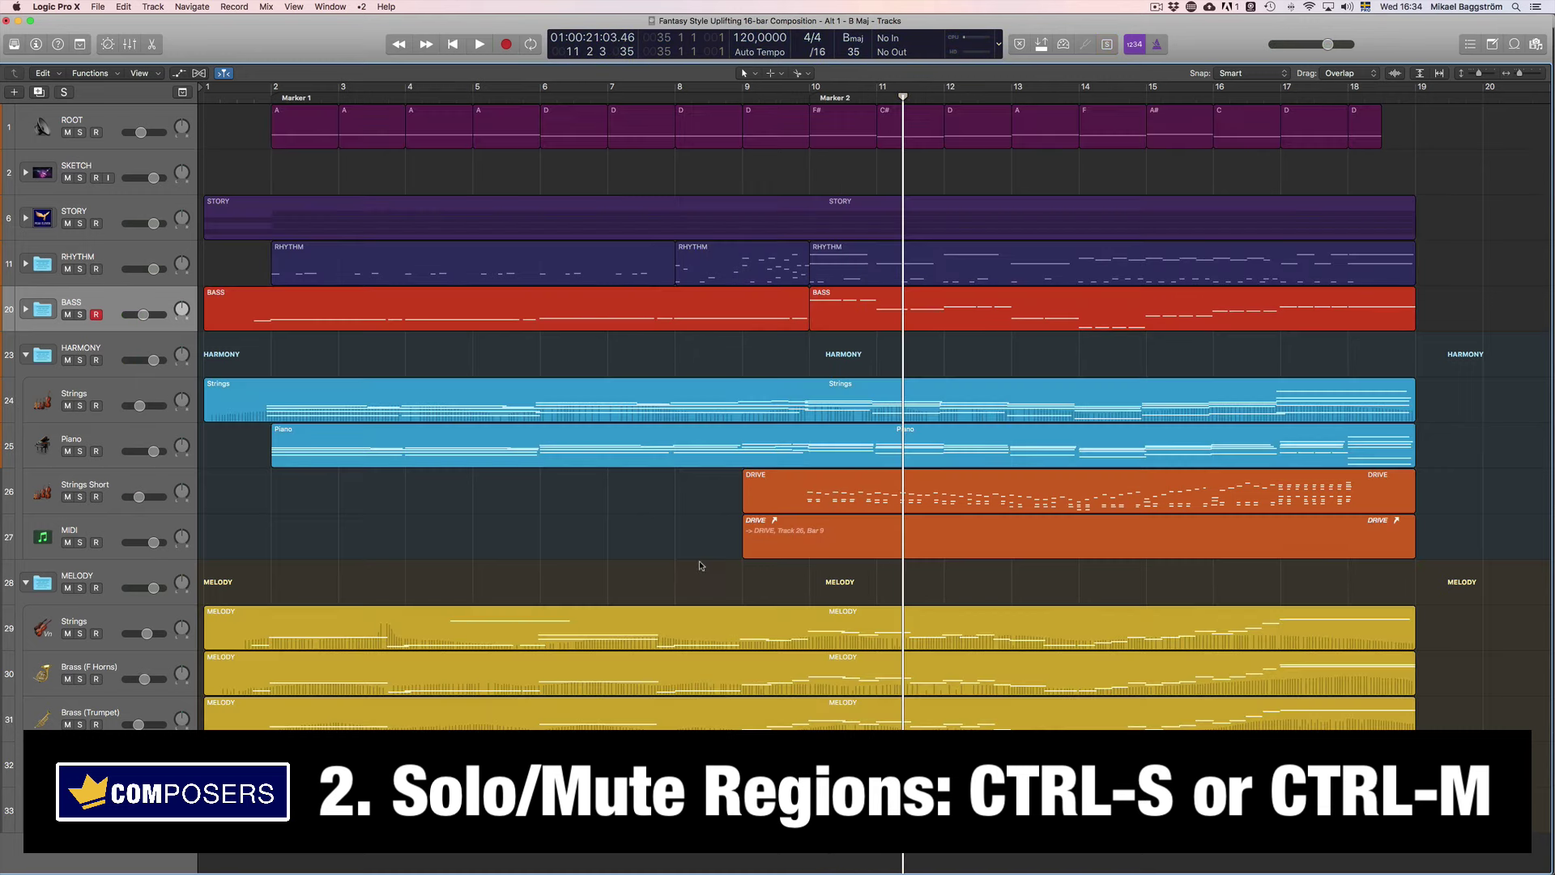
Mute the DRIVE regions on the MIDI and Strings Short tracks and the BASS region starting at bar 10.
{"action": "left_click", "coordinate": [854, 525]}
{"action": "key", "text": "ctrl+m"}
{"action": "right_click", "coordinate": [857, 498]}
{"action": "left_click", "coordinate": [842, 497]}
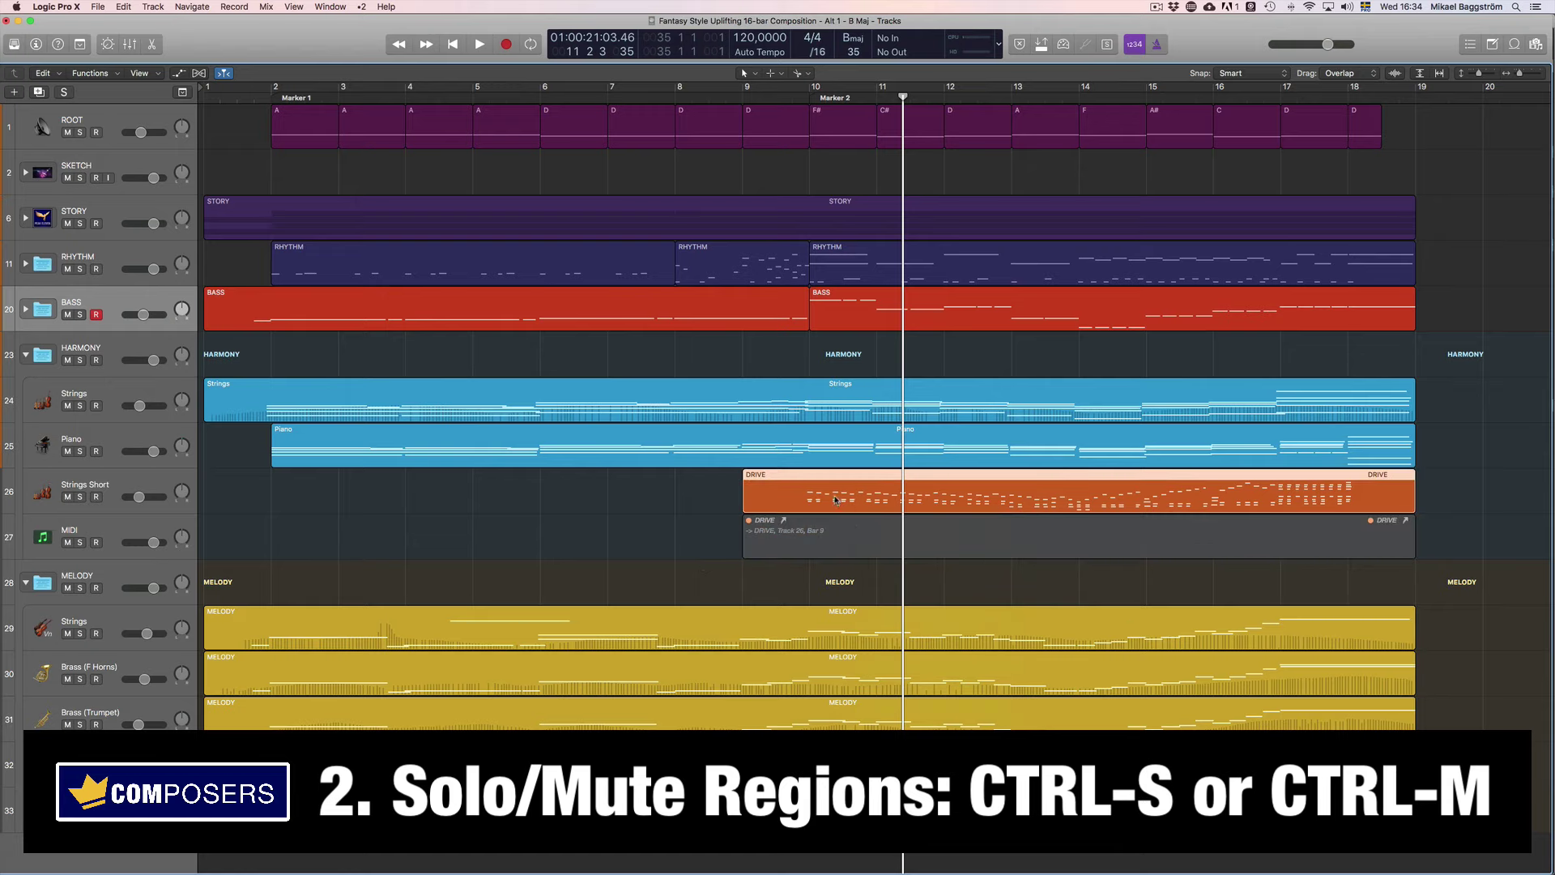
{"action": "key", "text": "ctrl+m"}
{"action": "left_click", "coordinate": [821, 311]}
{"action": "key", "text": "ctrl+m"}
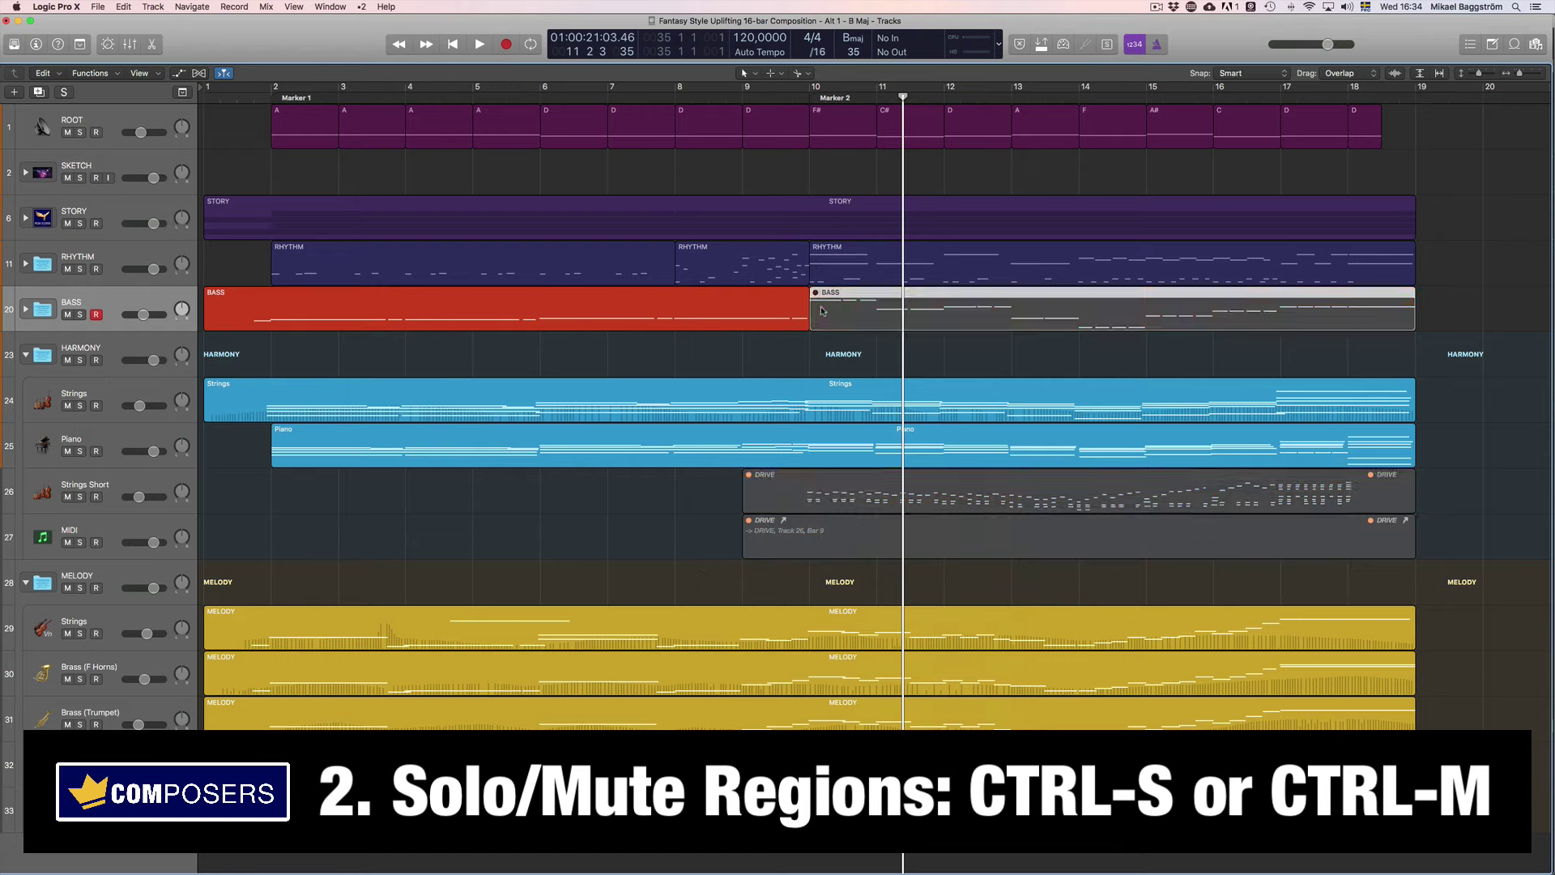
{"action": "left_click", "coordinate": [670, 533]}
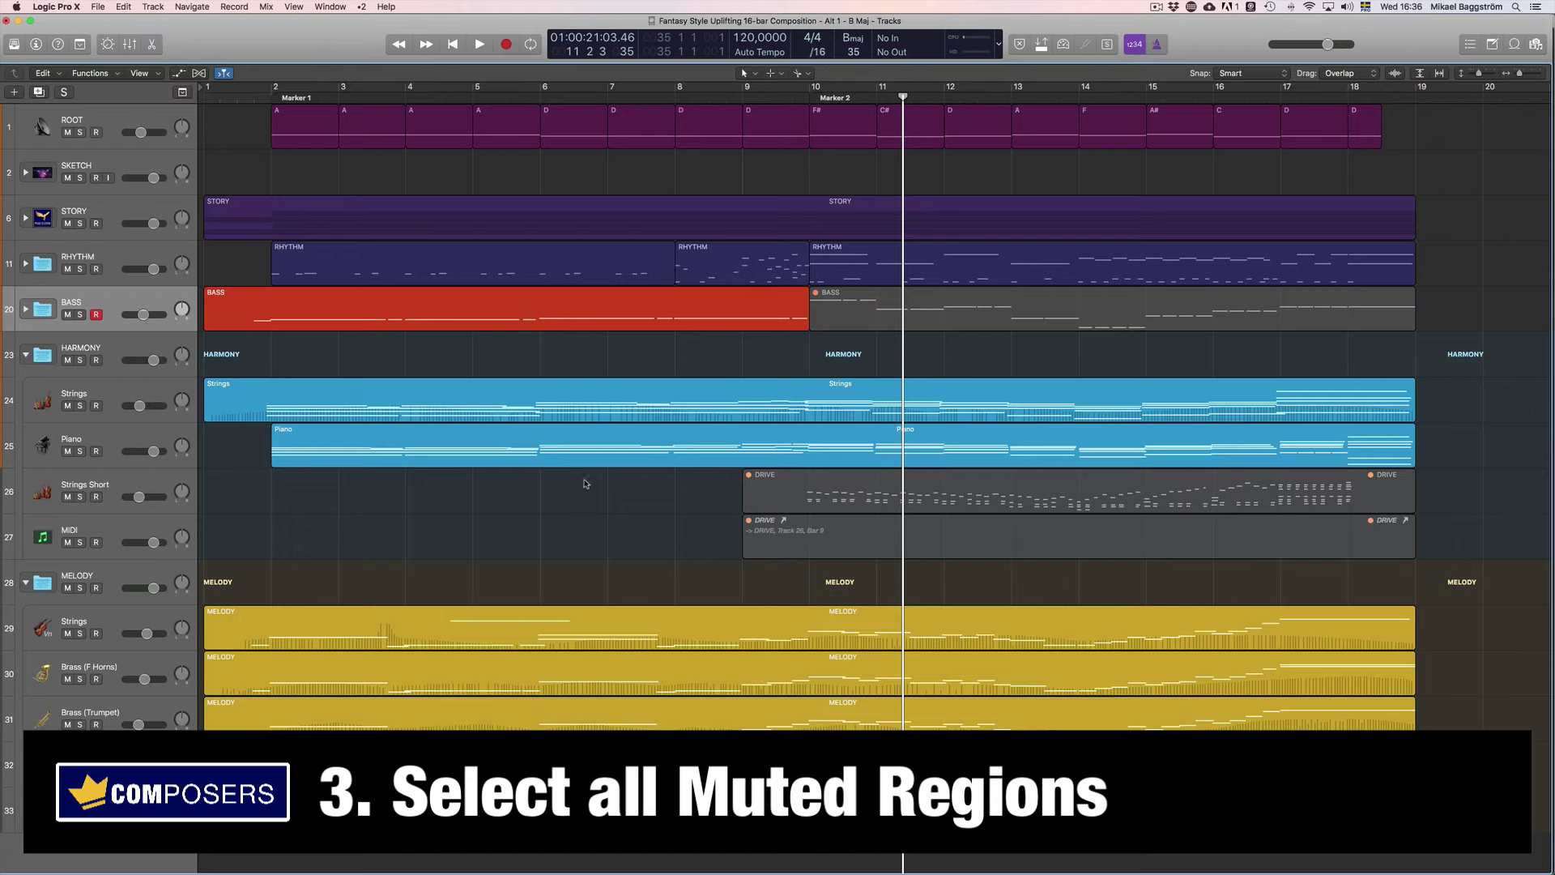
Unmute the BASS region starting at bar 10 and the DRIVE region on the Strings Short track.
{"action": "left_click", "coordinate": [834, 309]}
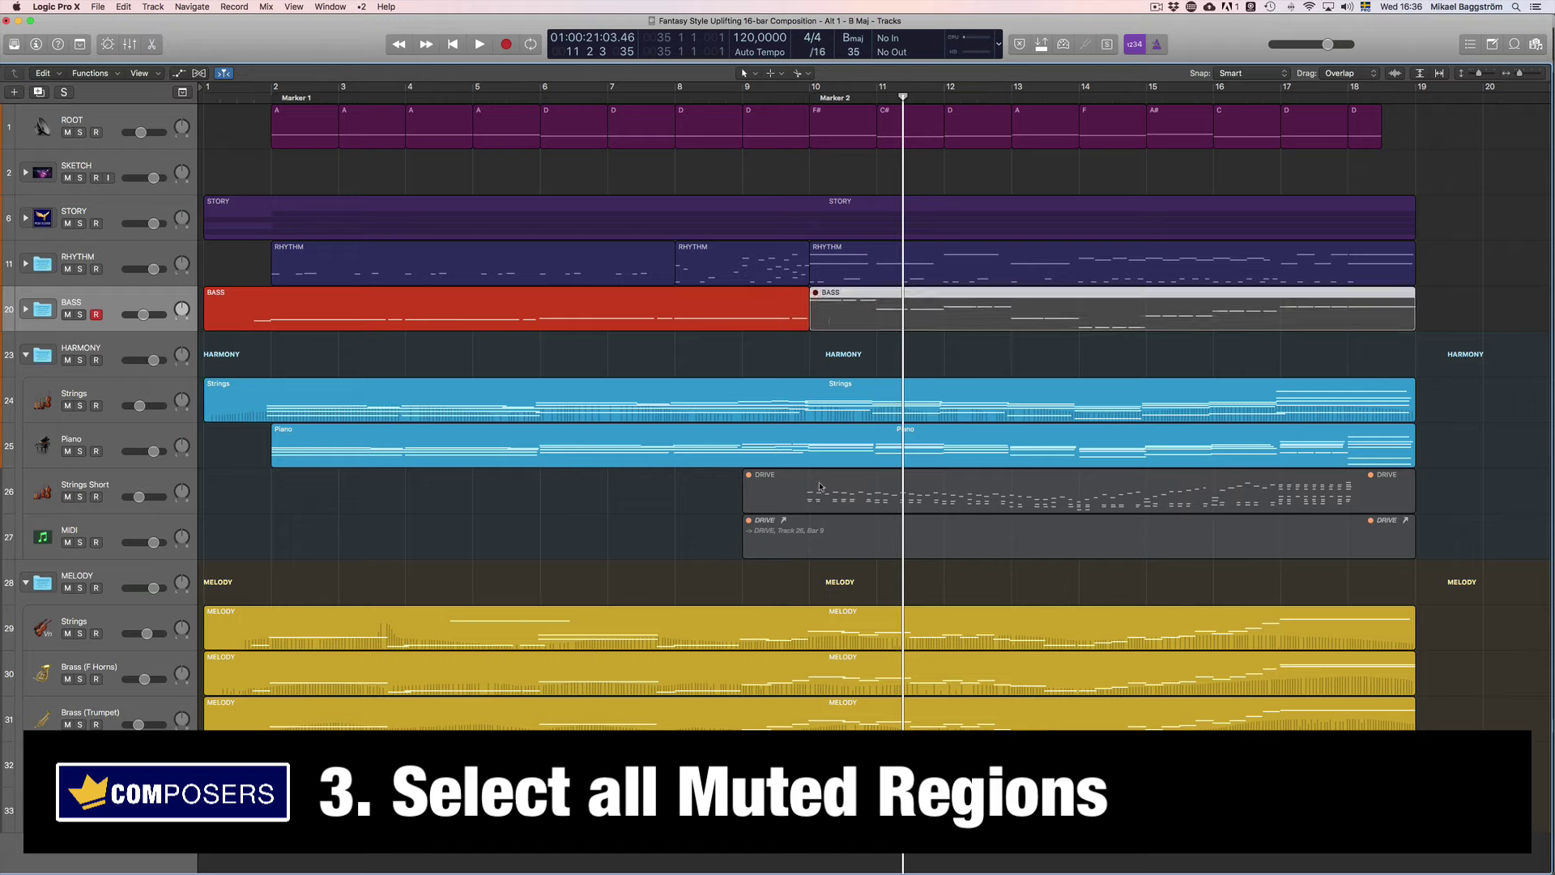
{"action": "left_click", "coordinate": [828, 487]}
{"action": "left_click", "coordinate": [877, 316]}
{"action": "key", "text": "m"}
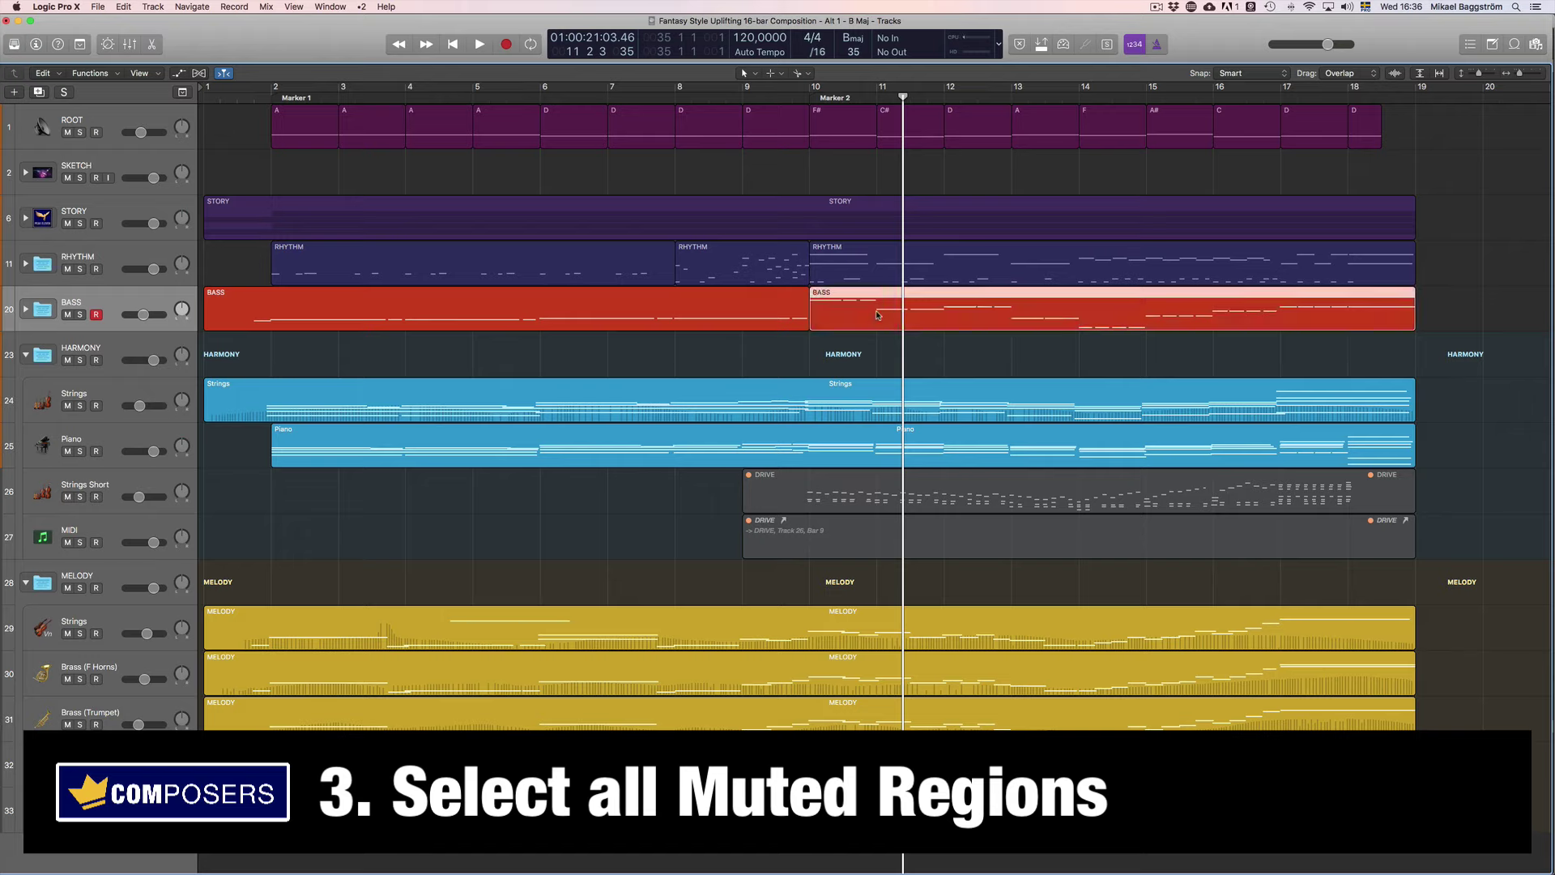
{"action": "left_click", "coordinate": [865, 477]}
{"action": "key", "text": "m"}
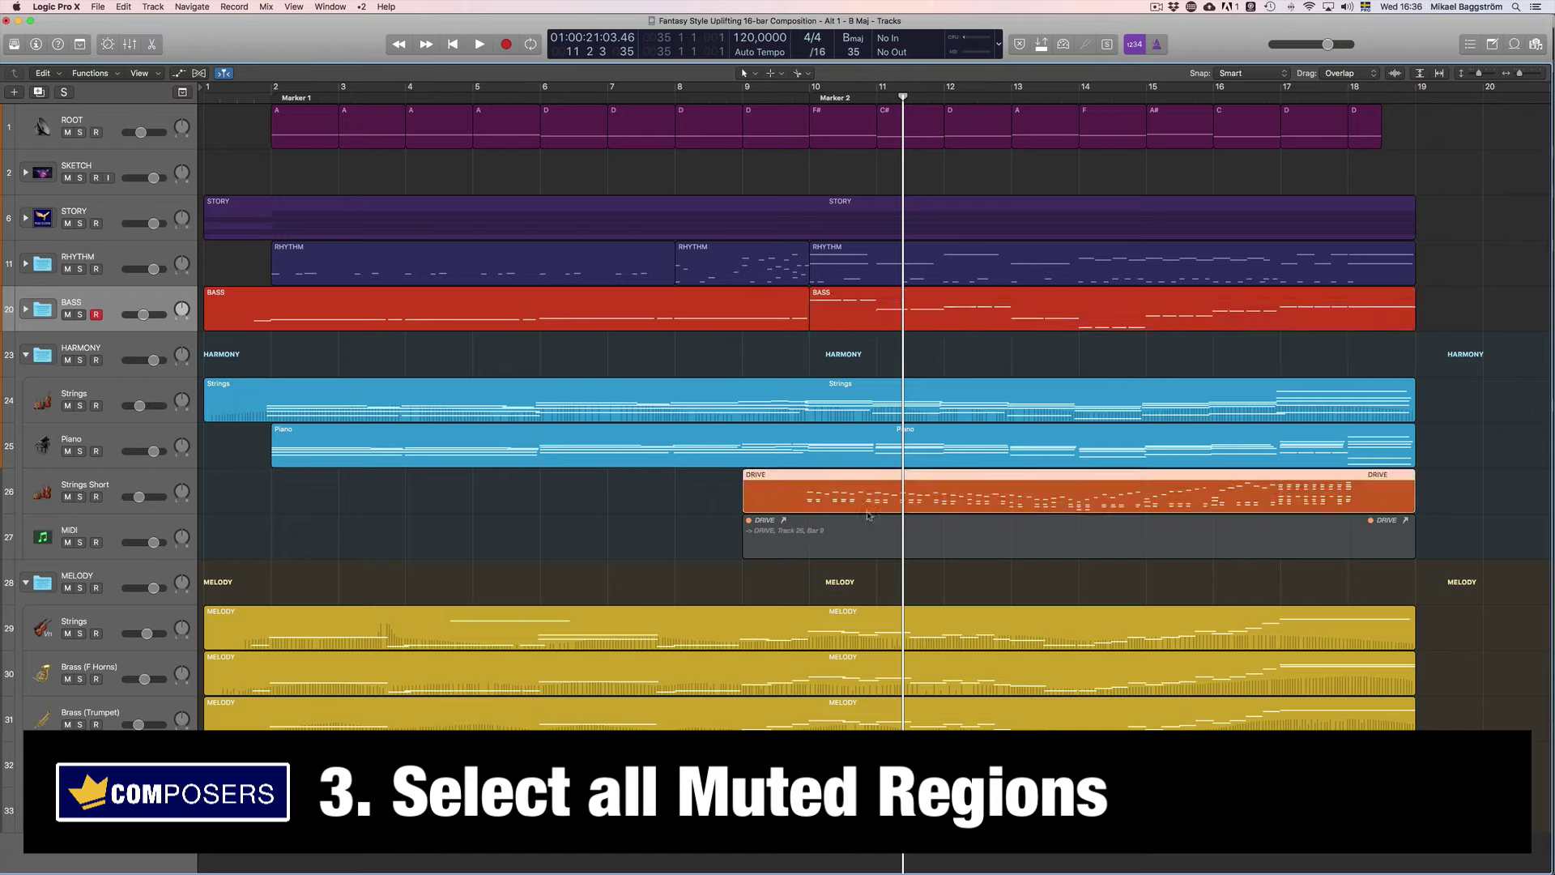
Mute the Strings Short DRIVE region and the BASS region starting at bar 10 again.
{"action": "key", "text": "m"}
{"action": "right_click", "coordinate": [872, 312]}
{"action": "left_click", "coordinate": [865, 306]}
{"action": "key", "text": "m"}
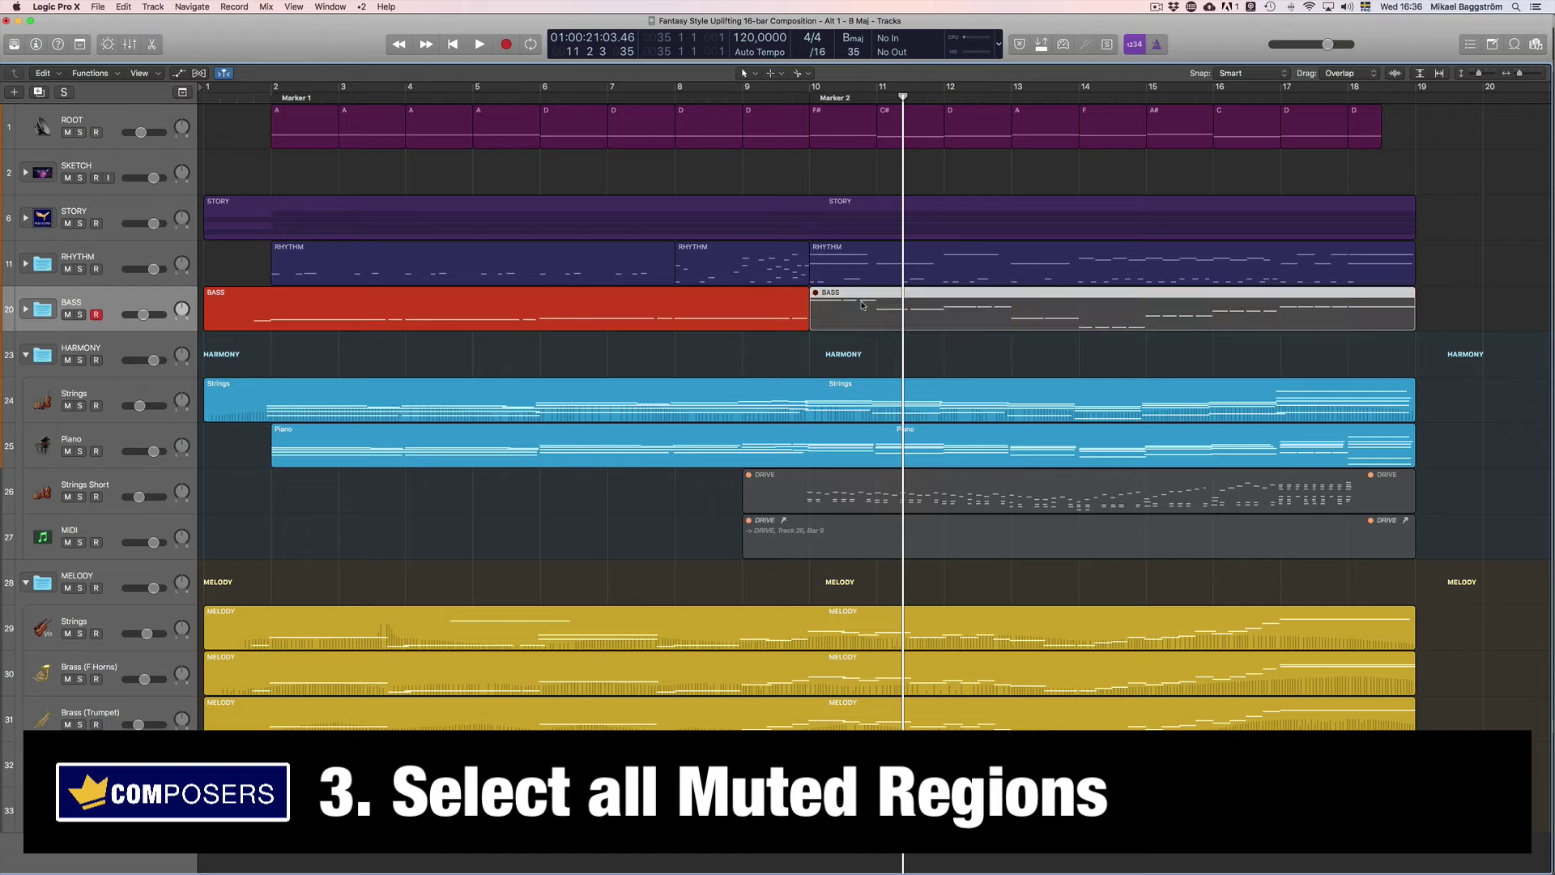
Mute the two RHYTHM regions before bar 10 and clear the region selection.
{"action": "left_click", "coordinate": [705, 269]}
{"action": "key", "text": "m"}
{"action": "left_click", "coordinate": [500, 268]}
{"action": "key", "text": "m"}
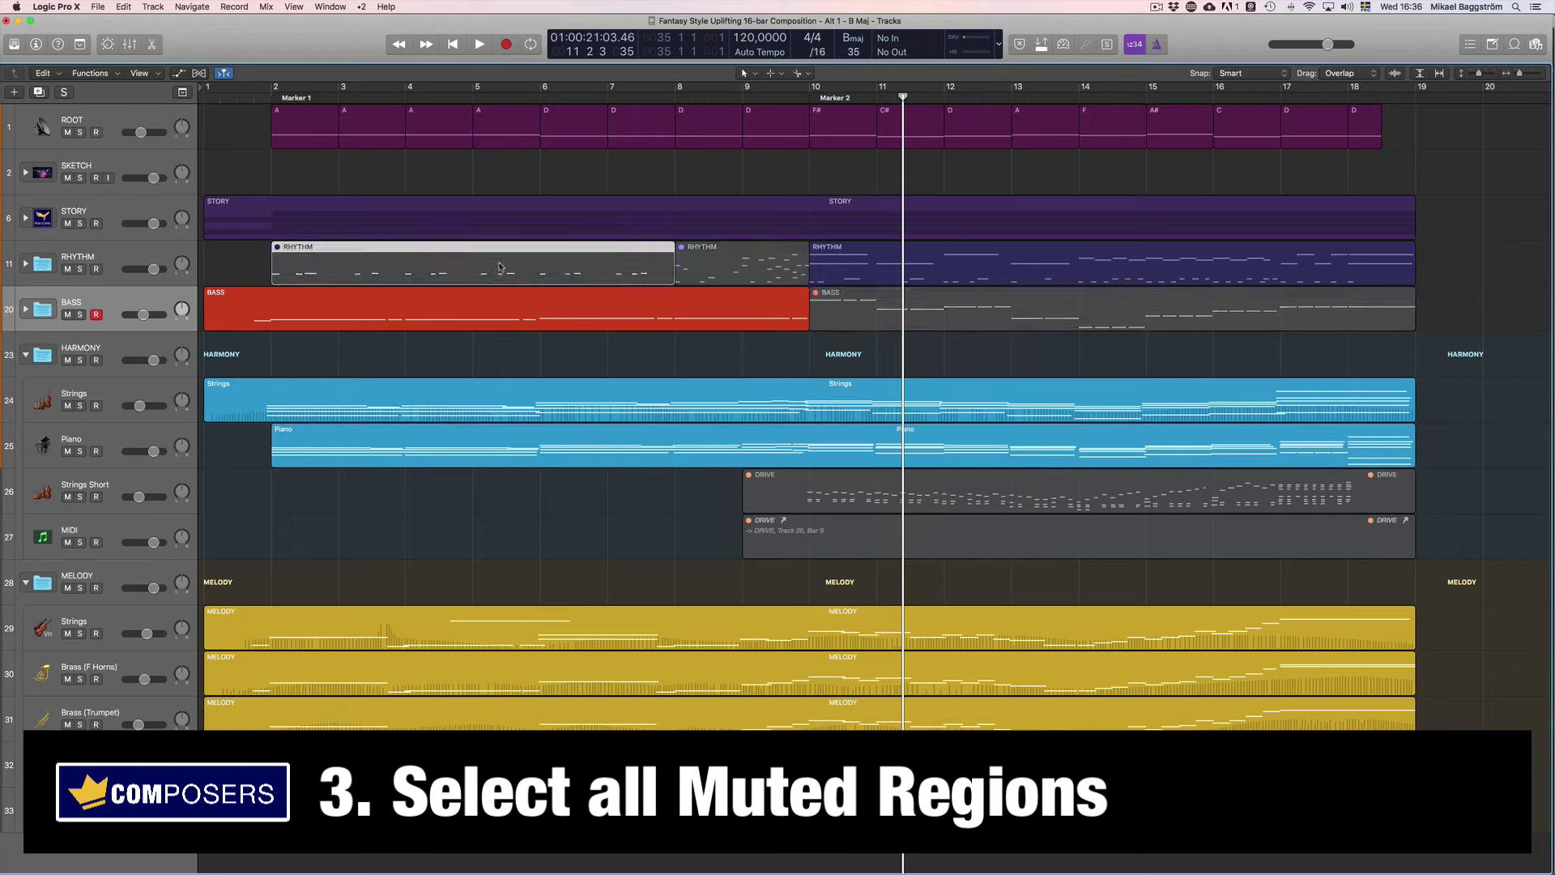
{"action": "left_click", "coordinate": [538, 348]}
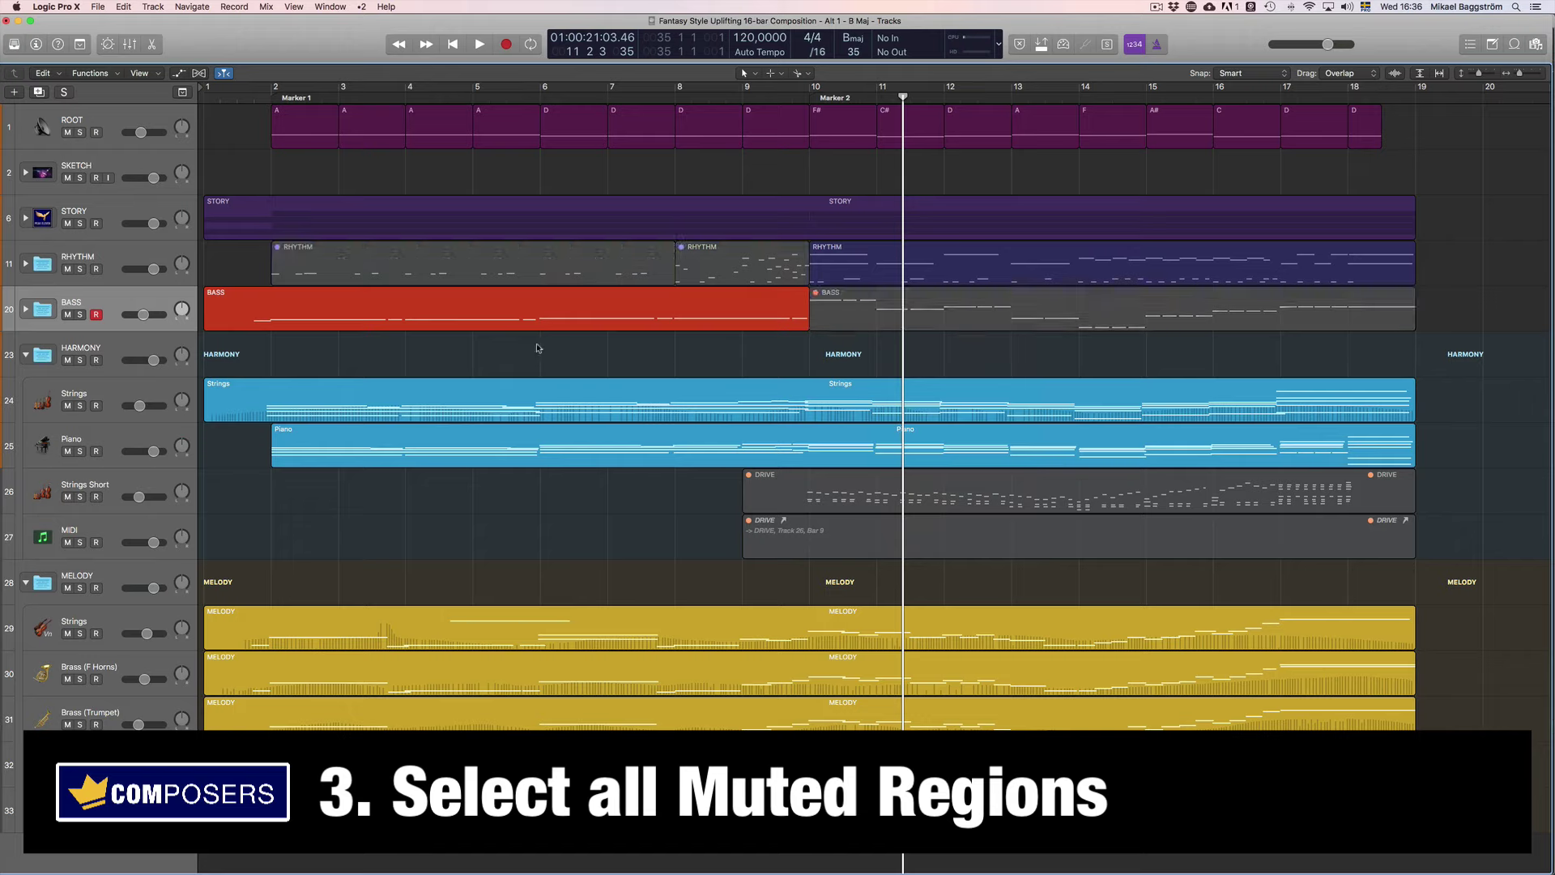
Select all muted regions in the project at once and unmute them together.
{"action": "key", "text": "shift+m"}
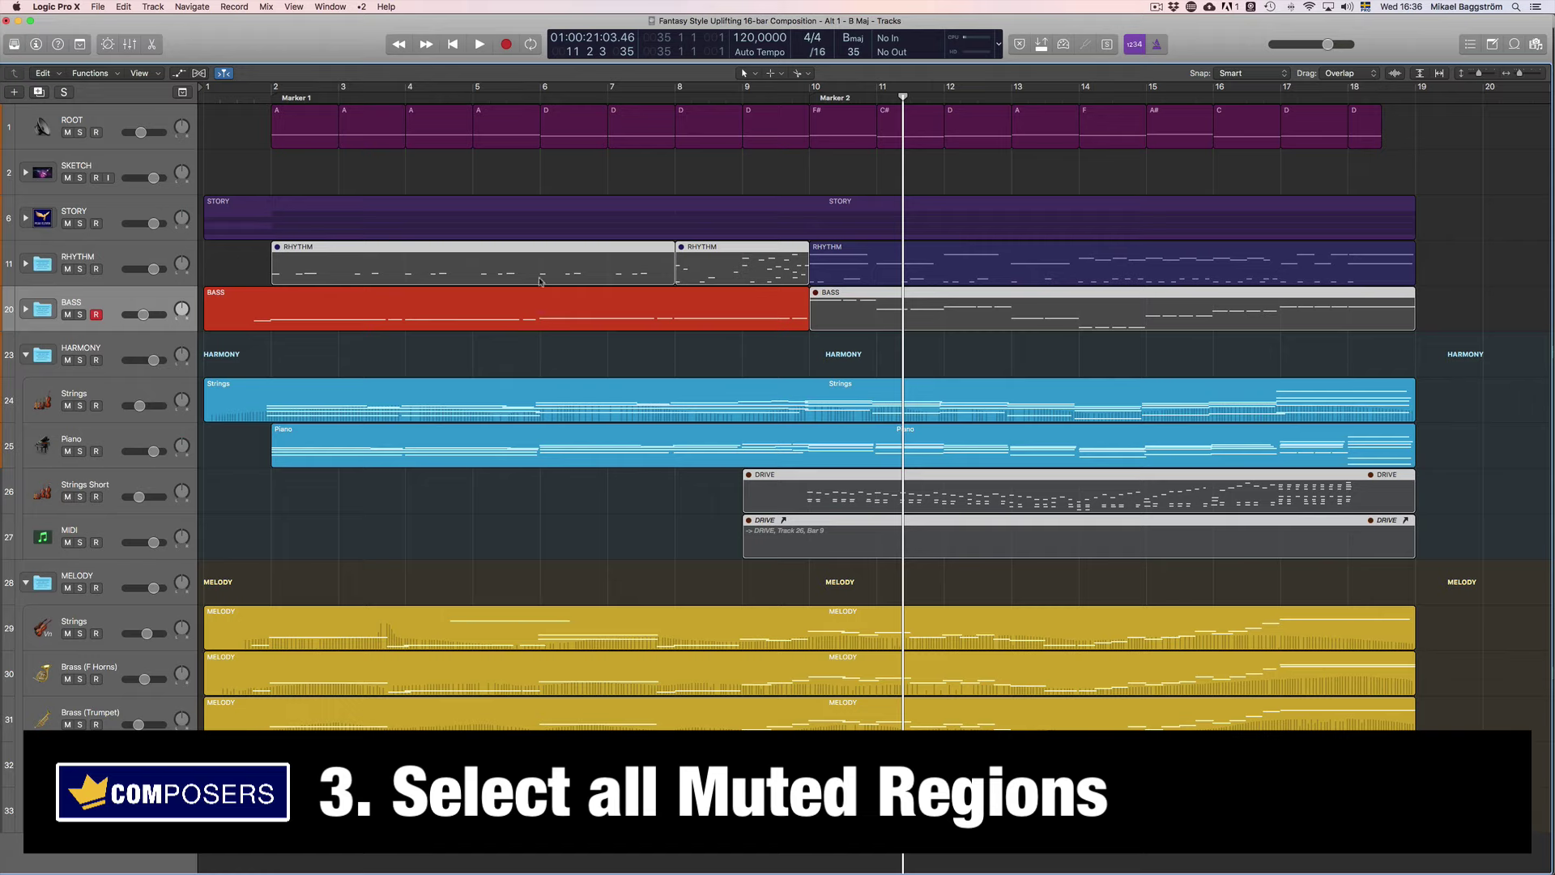
{"action": "key", "text": "m"}
{"action": "left_click", "coordinate": [614, 534]}
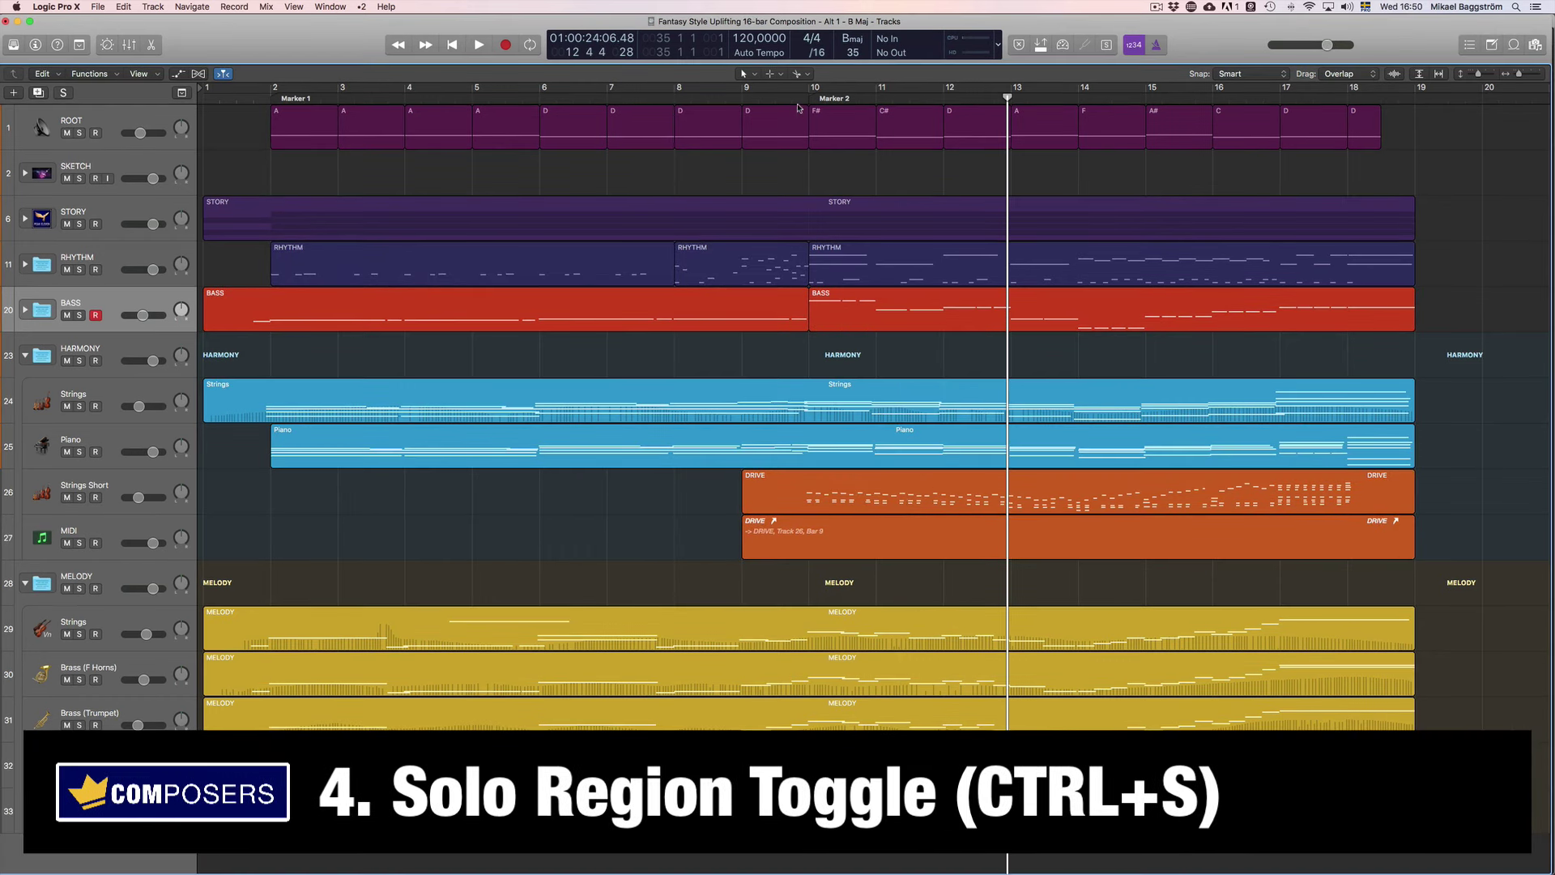
Solo the DRIVE region on the Strings Short track and play it from just before bar 10.
{"action": "left_click", "coordinate": [794, 104]}
{"action": "left_click", "coordinate": [861, 495]}
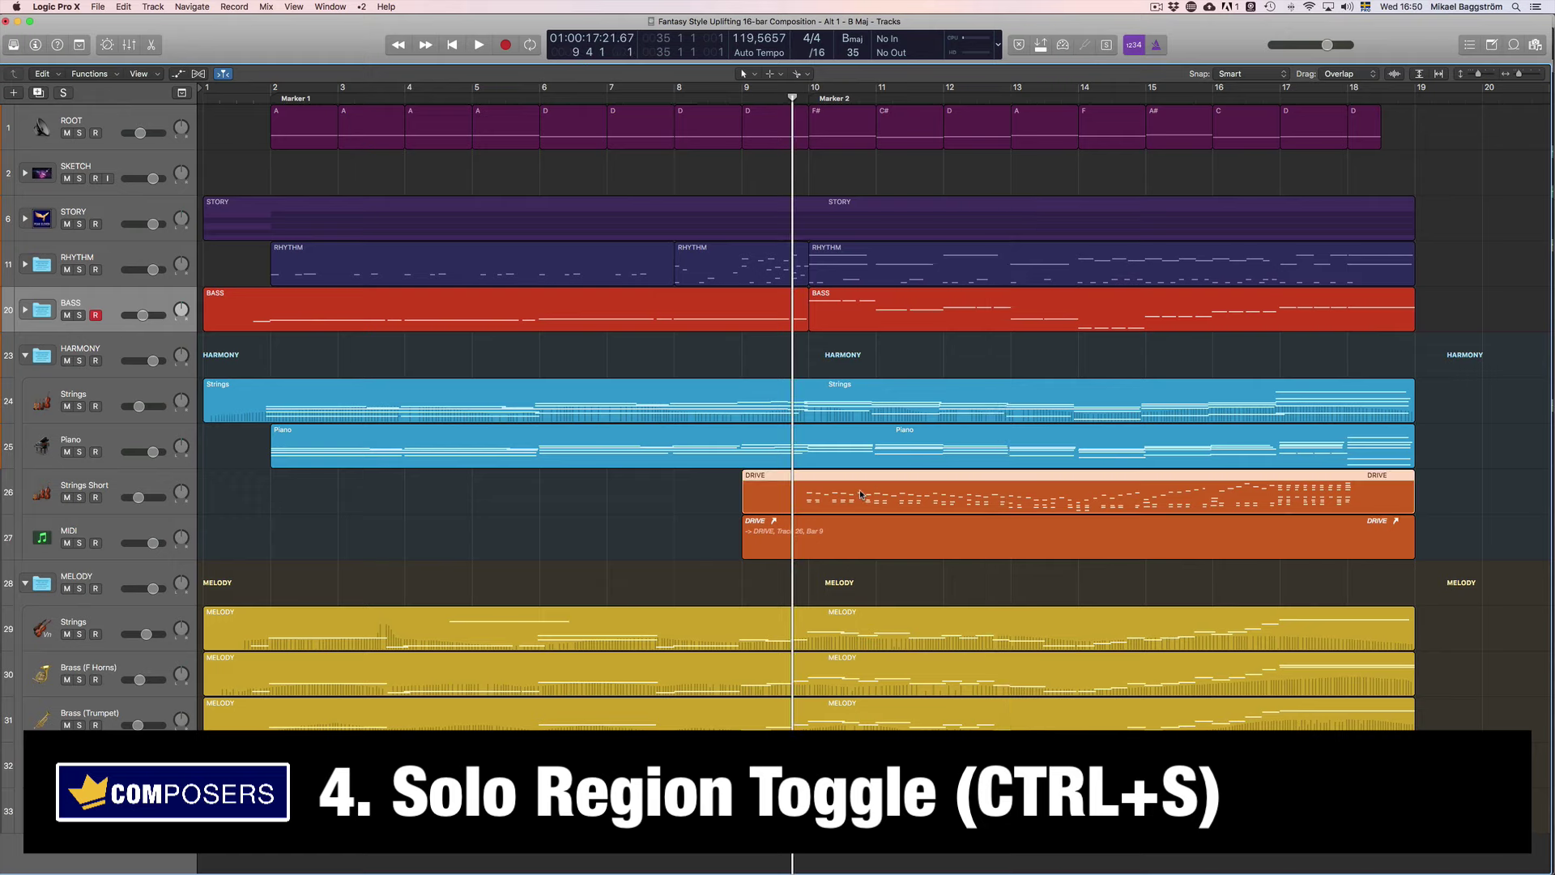
{"action": "key", "text": "ctrl+s"}
{"action": "key", "text": "space"}
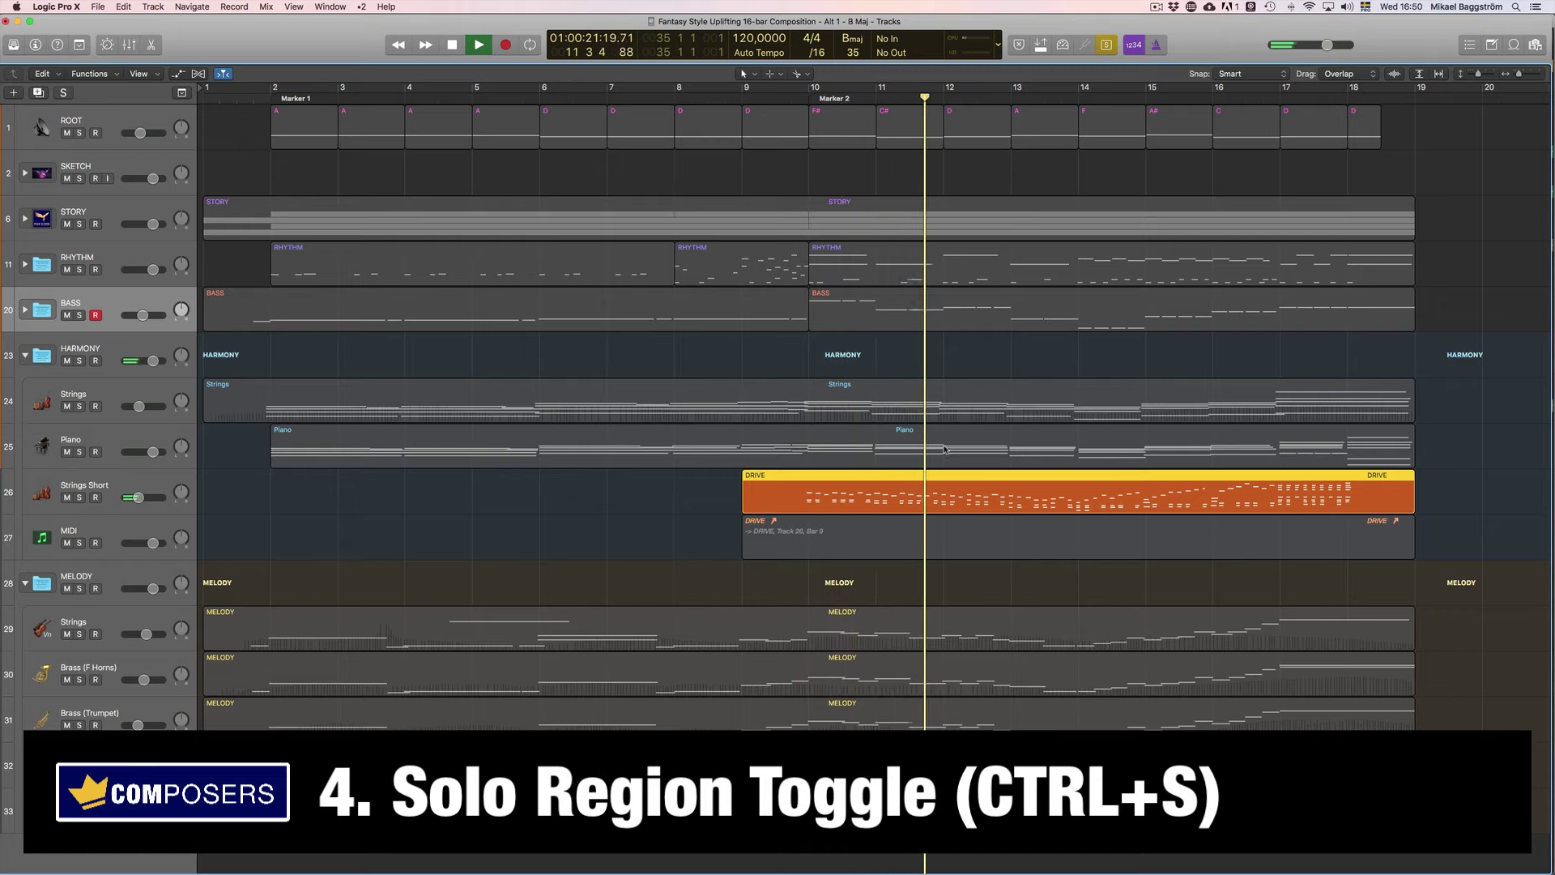
Switch the region solo to Piano, then to RHYTHM from bar 10 plus Piano and Strings Short DRIVE, and play from Marker 2.
{"action": "left_click", "coordinate": [988, 461]}
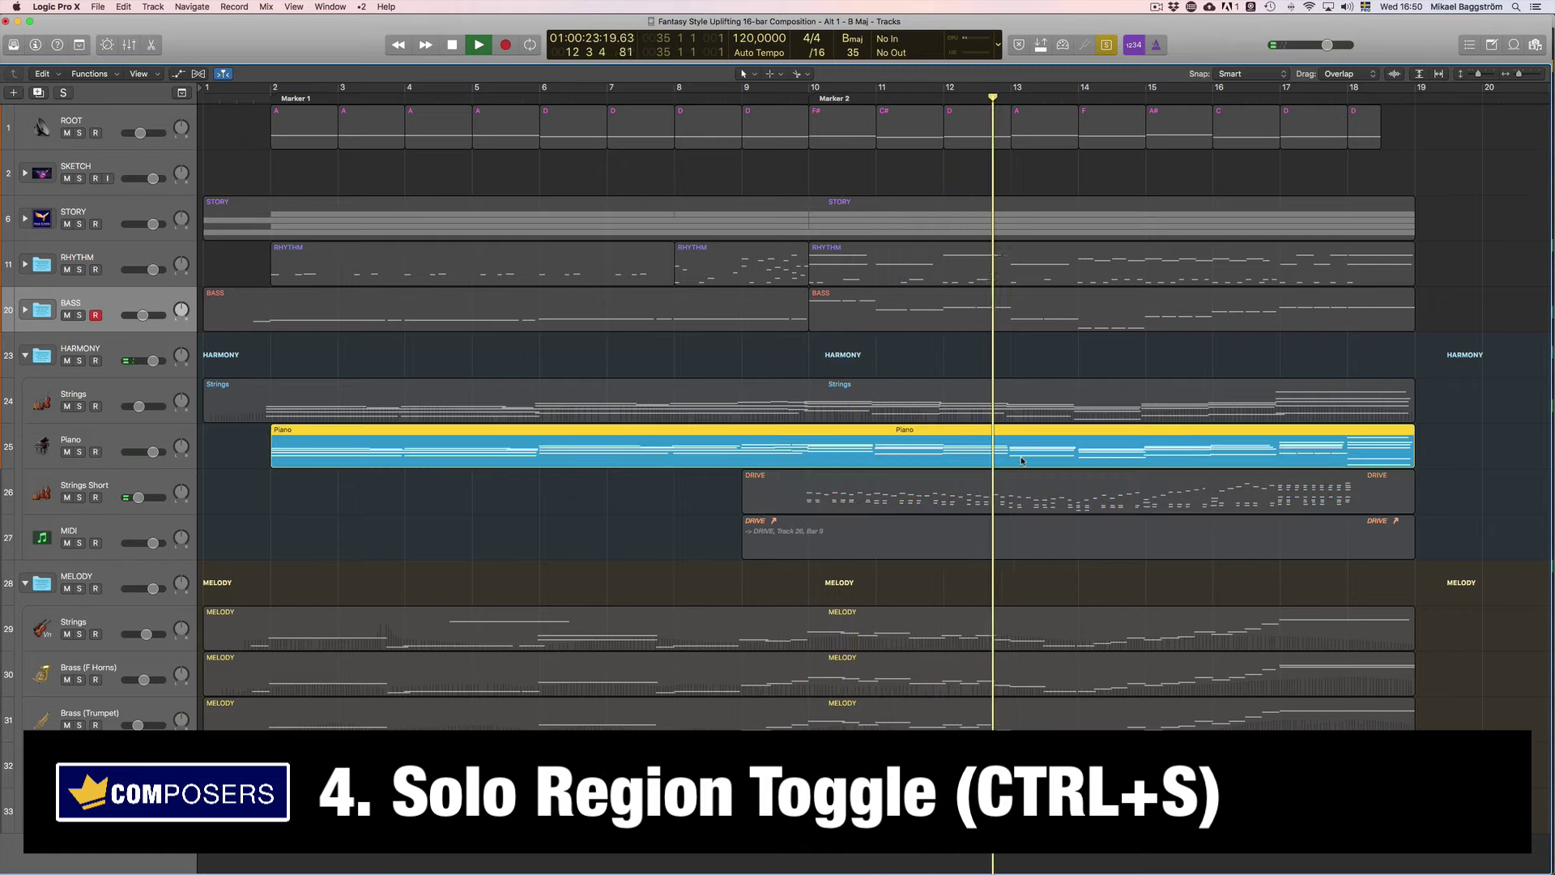
{"action": "left_click", "coordinate": [1115, 275]}
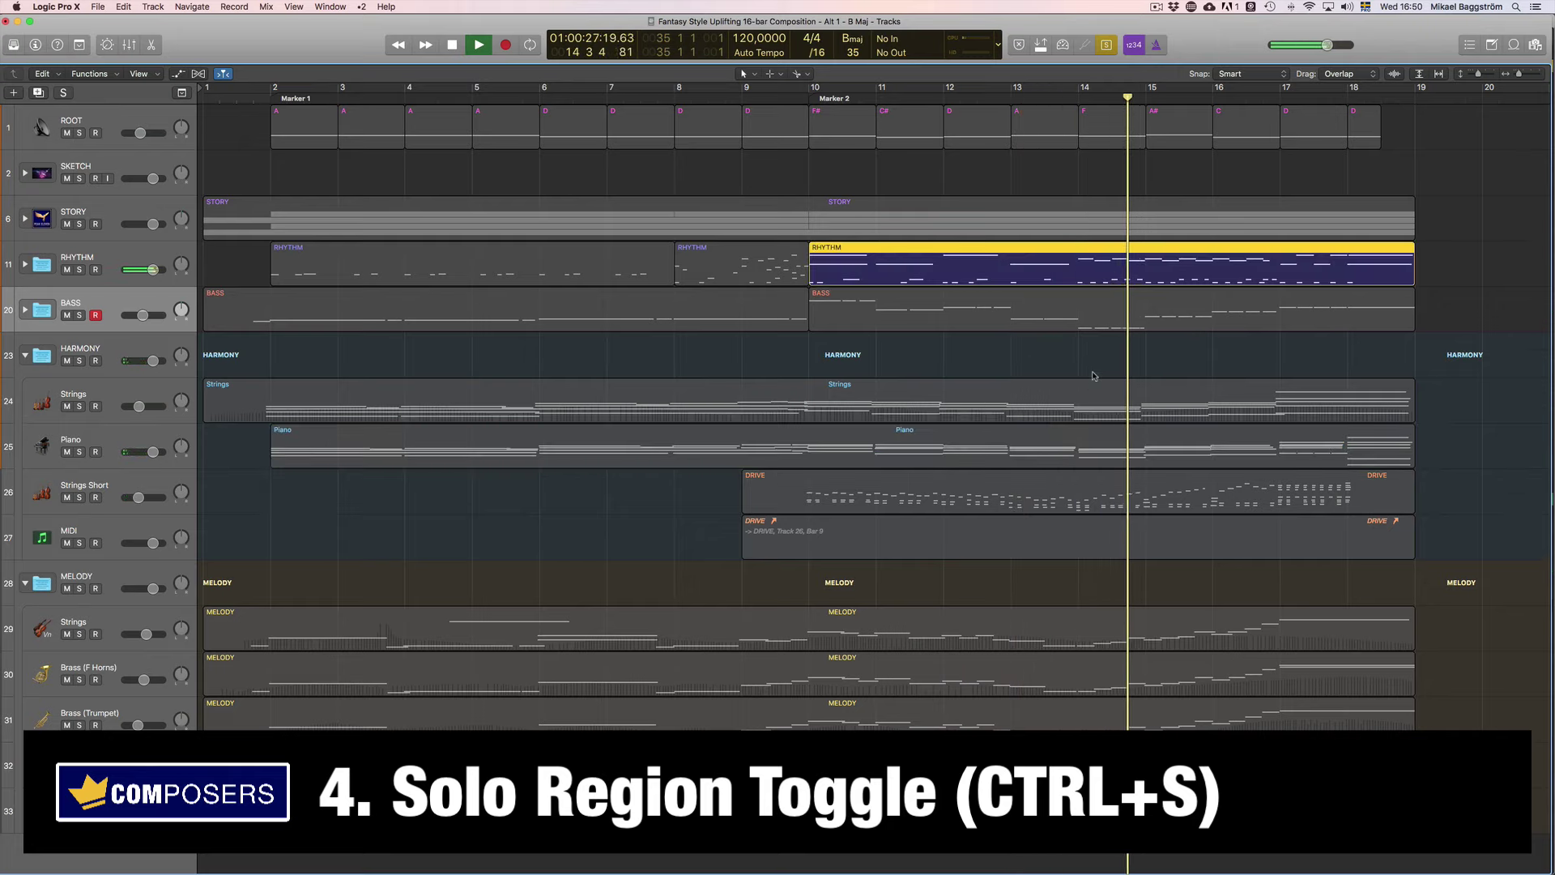
{"action": "left_click", "coordinate": [1016, 437], "text": "shift"}
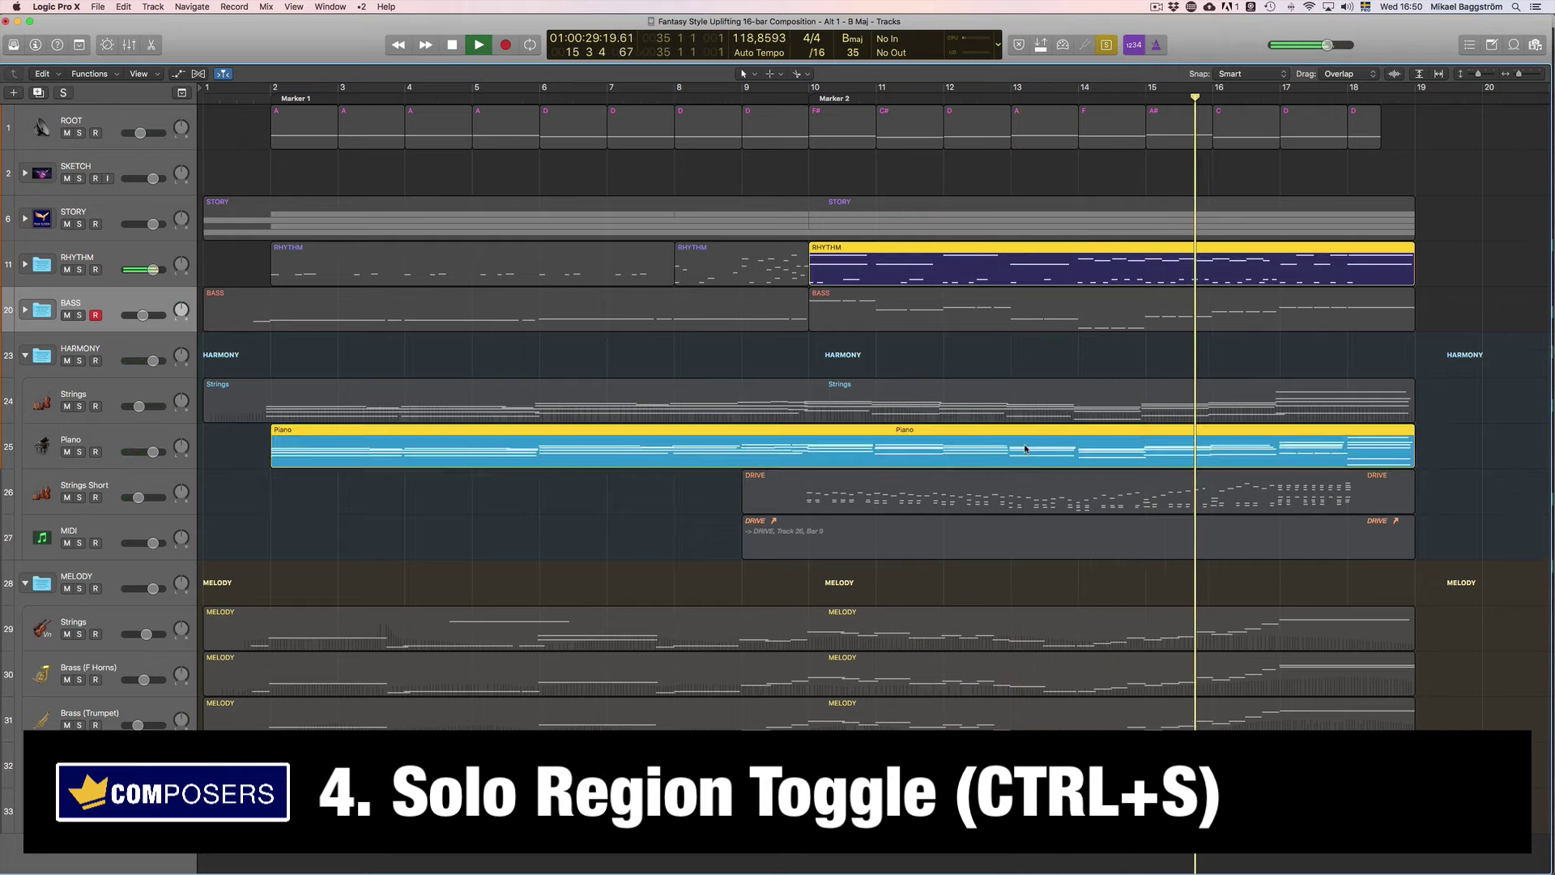
{"action": "left_click", "coordinate": [1077, 500], "text": "shift"}
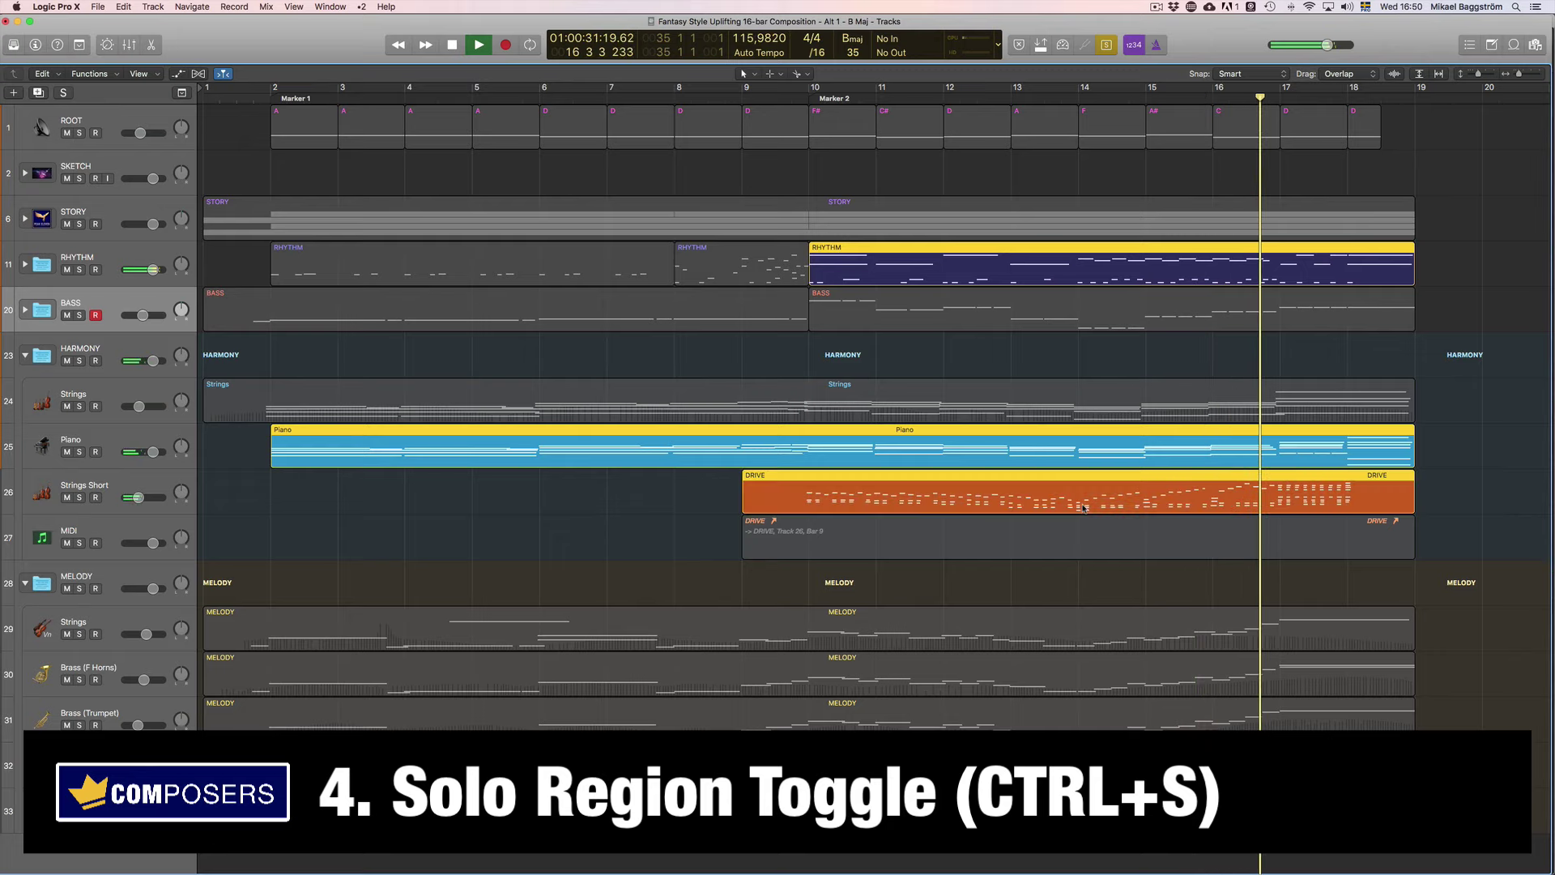
{"action": "left_click", "coordinate": [852, 102]}
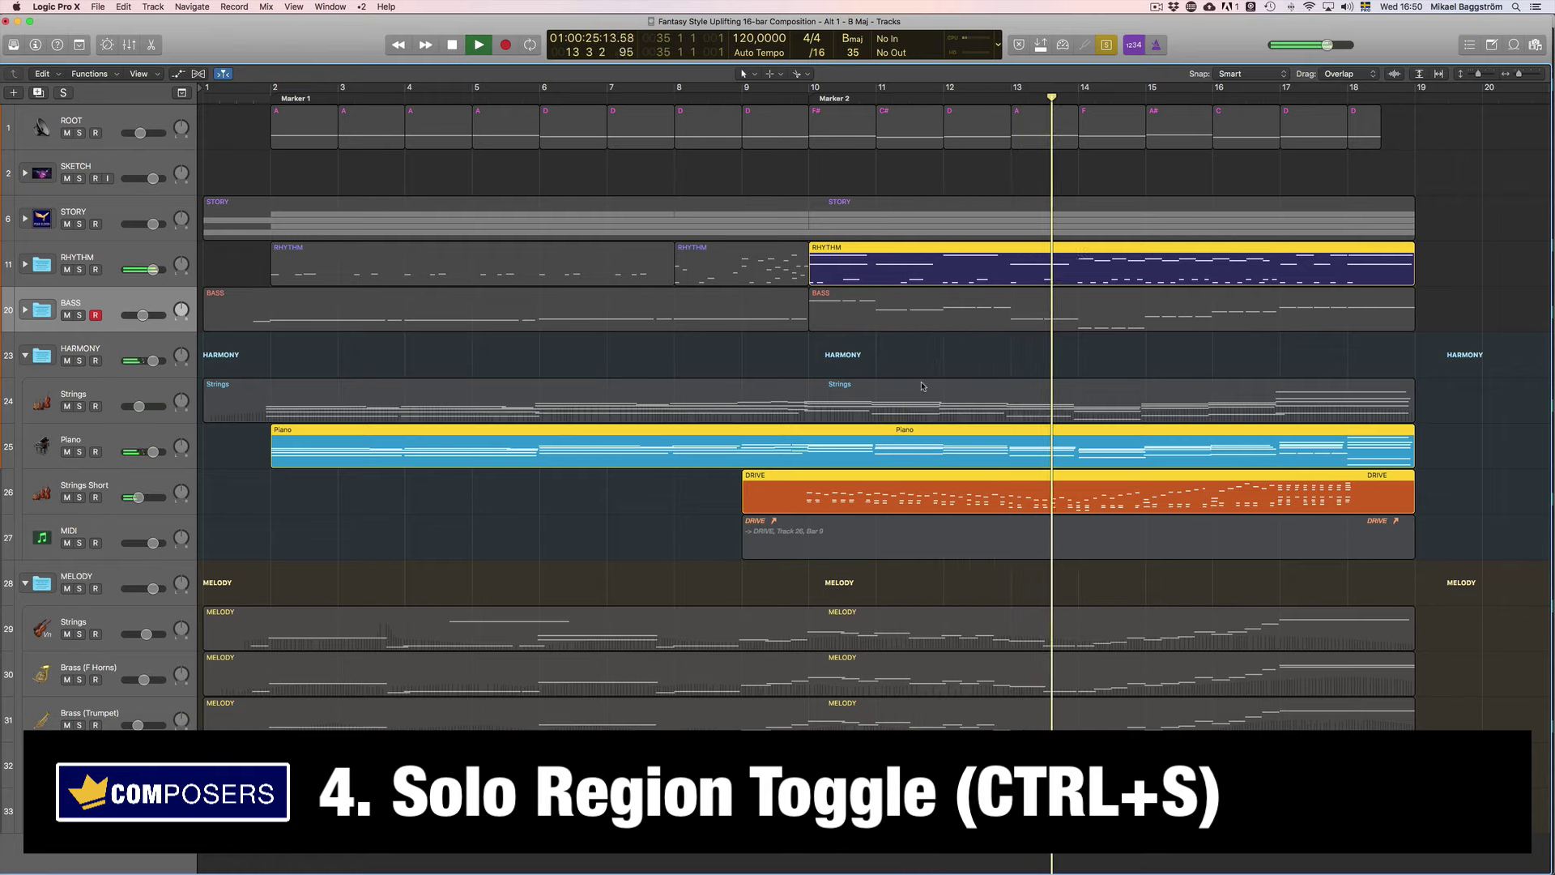
Toggle the solo of the selected regions off and on twice during playback, and stop.
{"action": "key", "text": "ctrl+s"}
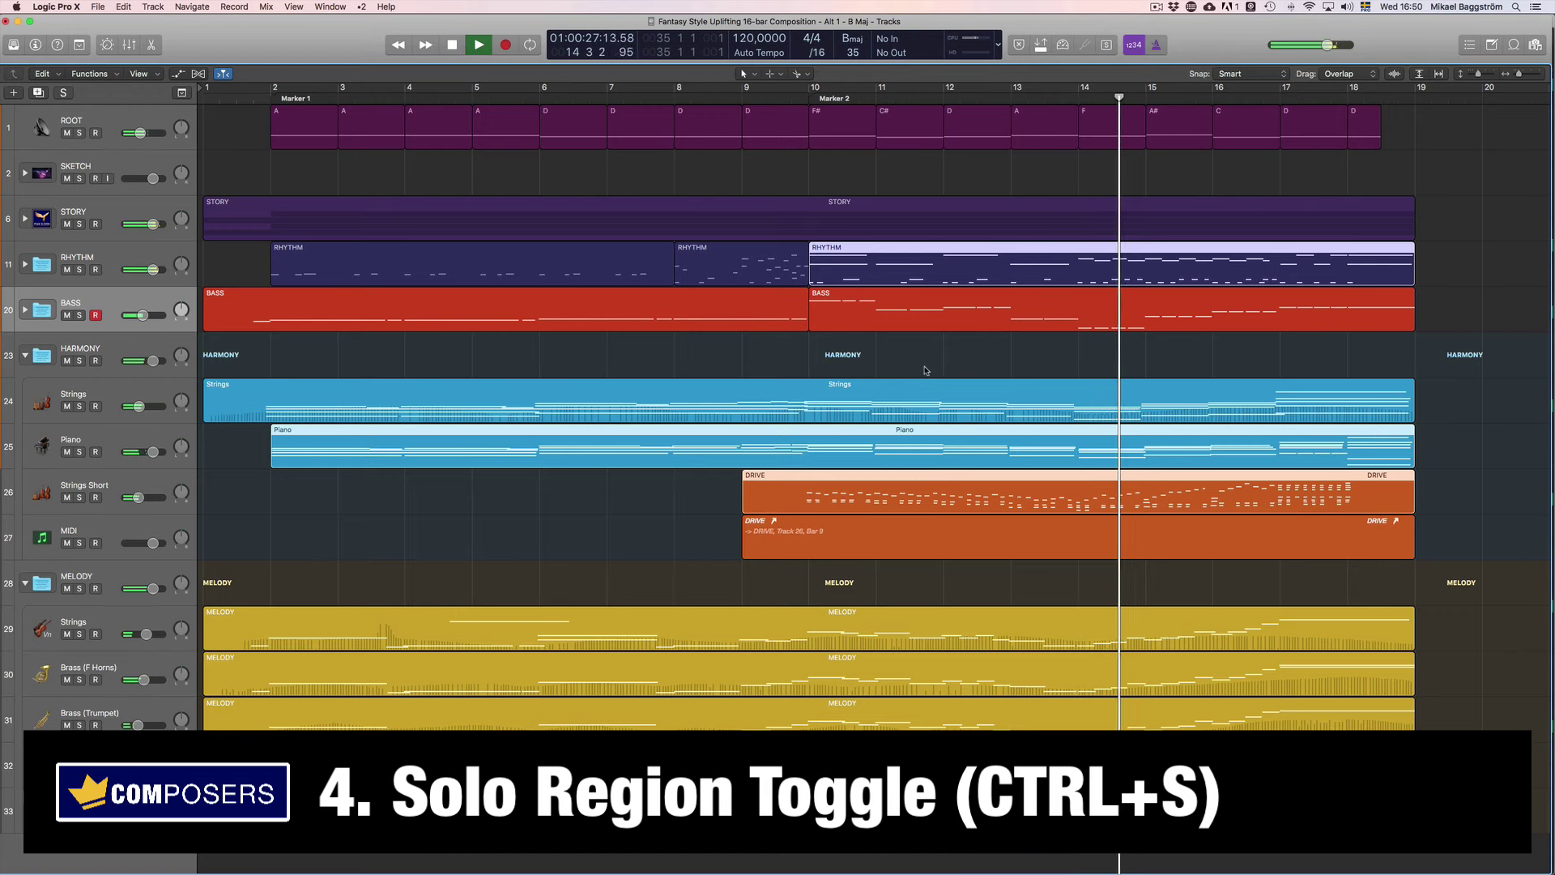
{"action": "key", "text": "ctrl+s"}
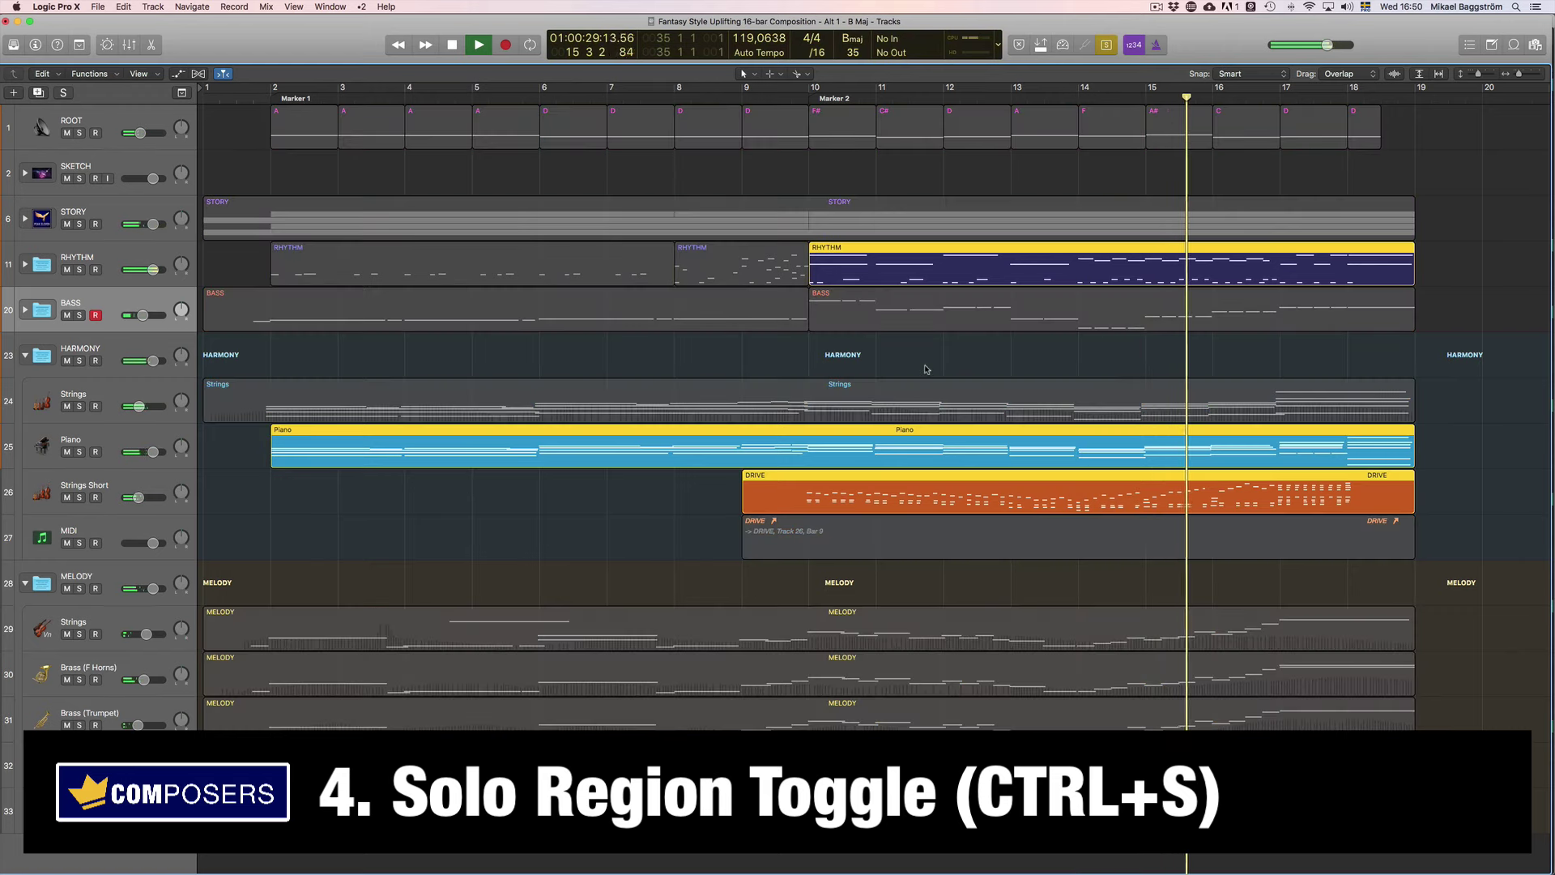
{"action": "key", "text": "ctrl+s"}
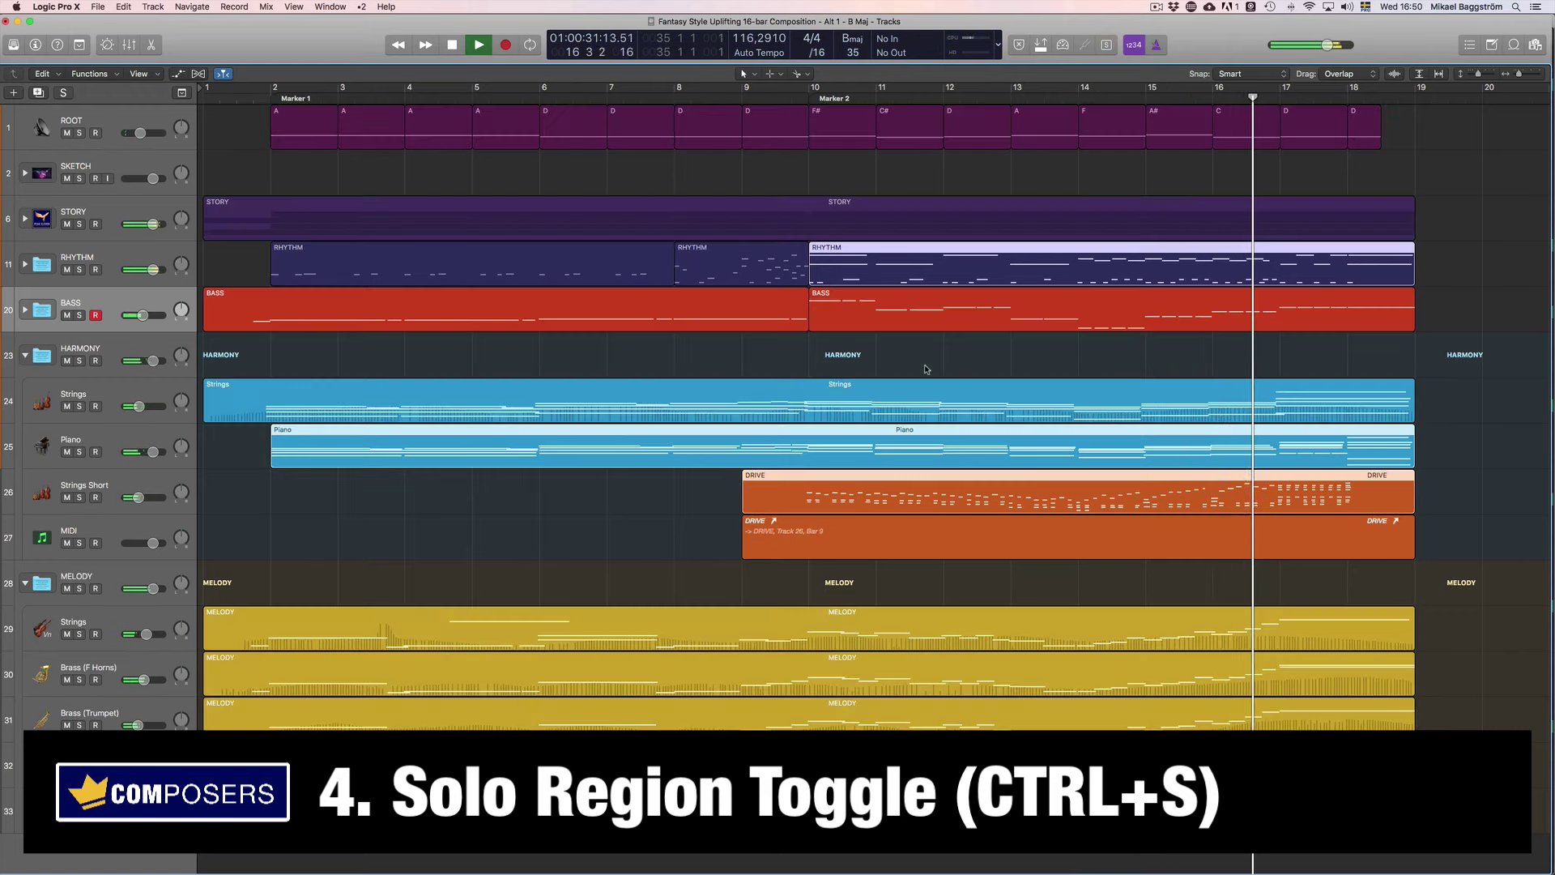
{"action": "key", "text": "ctrl+s"}
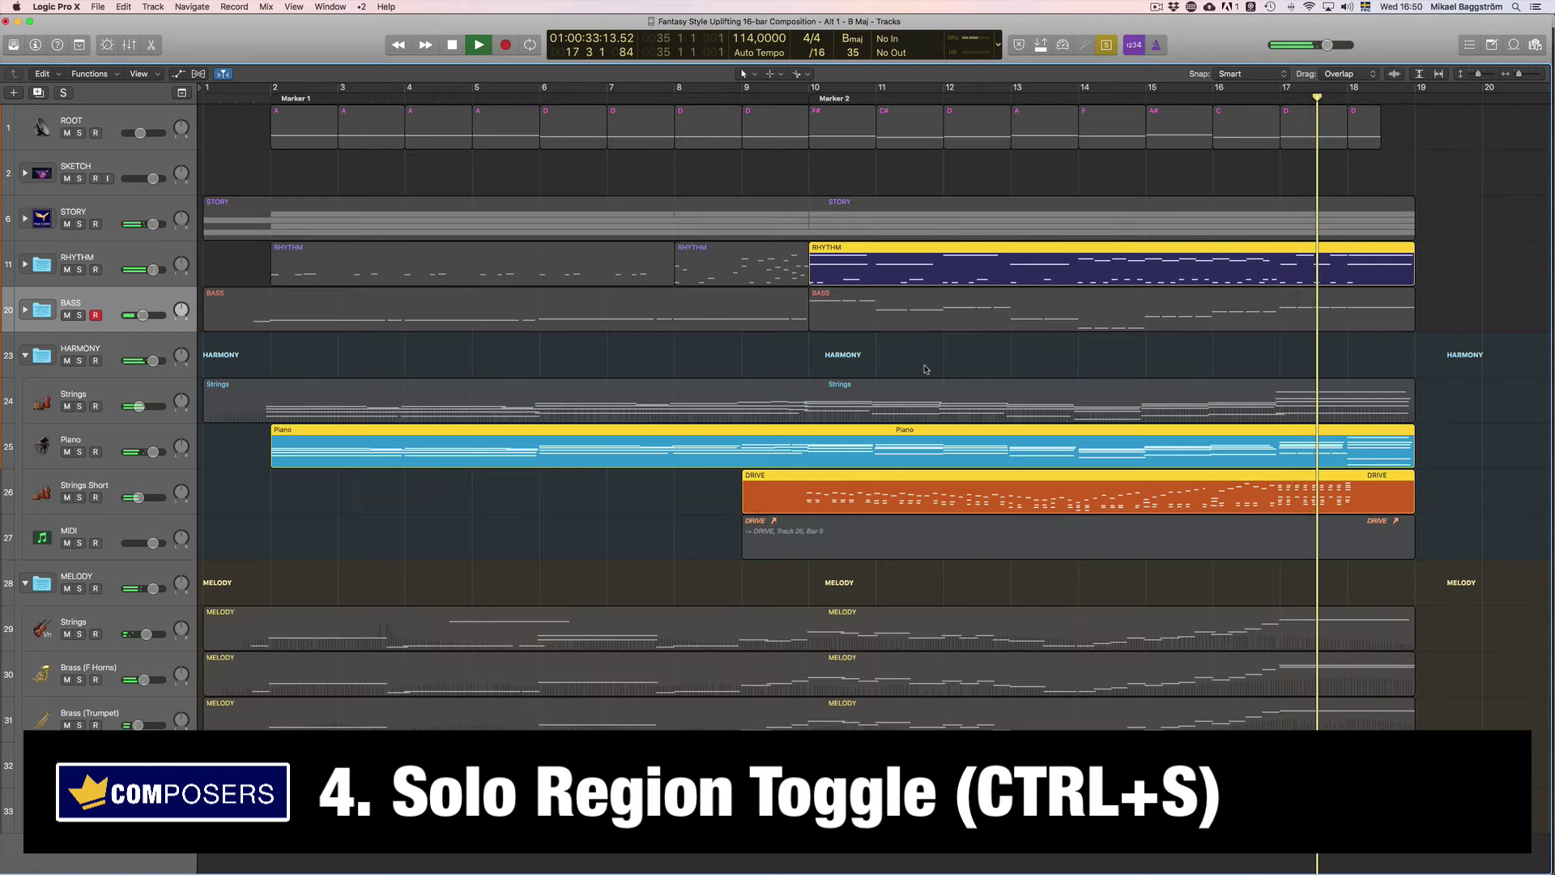
{"action": "key", "text": "space"}
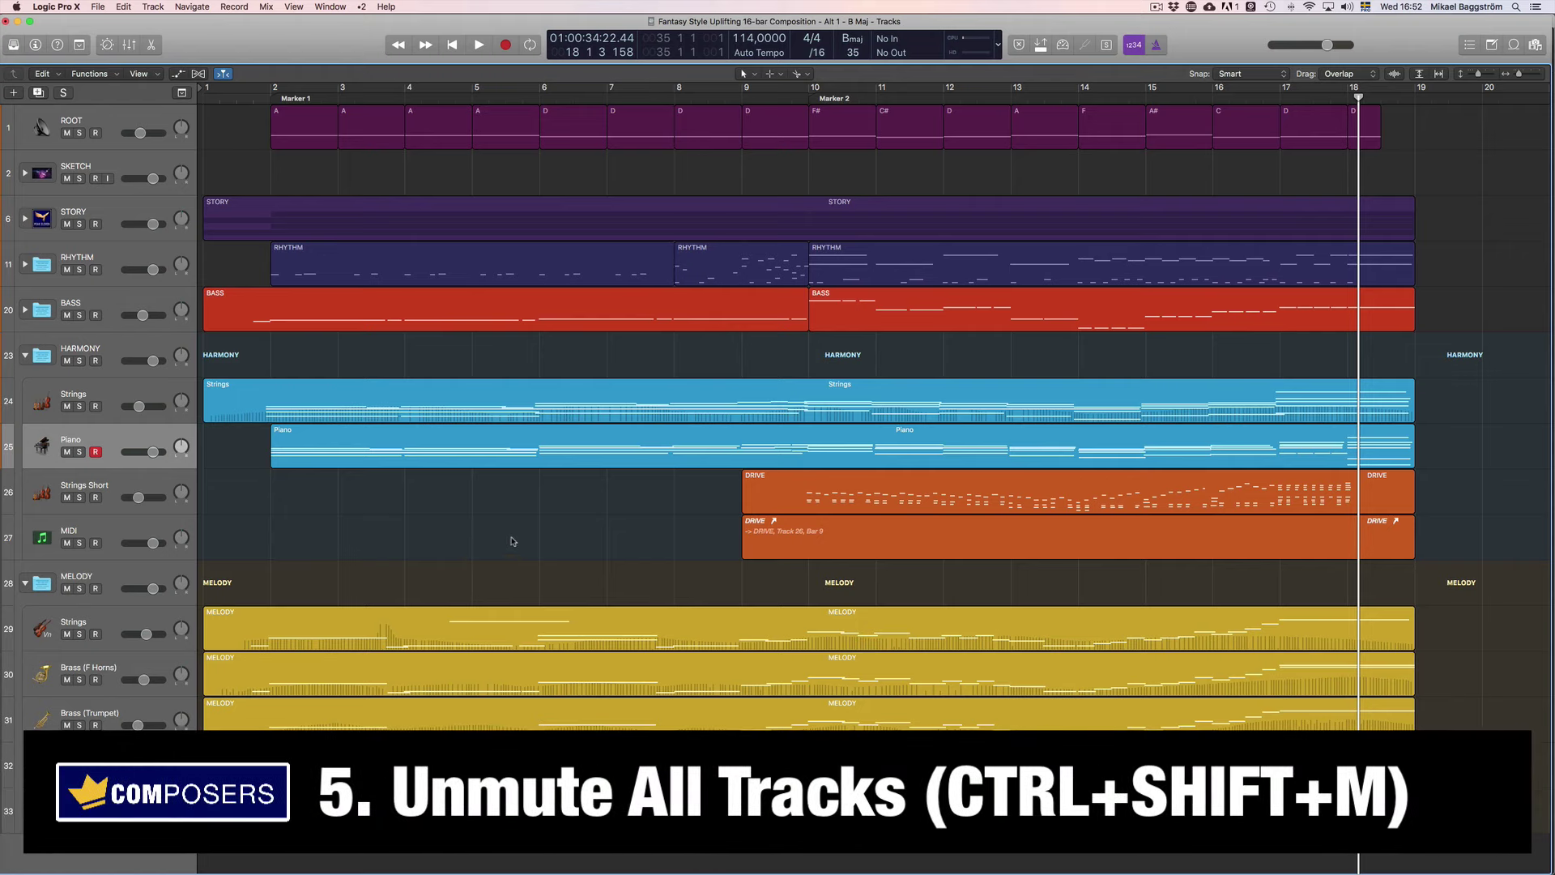
Mute the BASS track and the Strings and Piano tracks in the HARMONY group.
{"action": "left_click", "coordinate": [105, 306]}
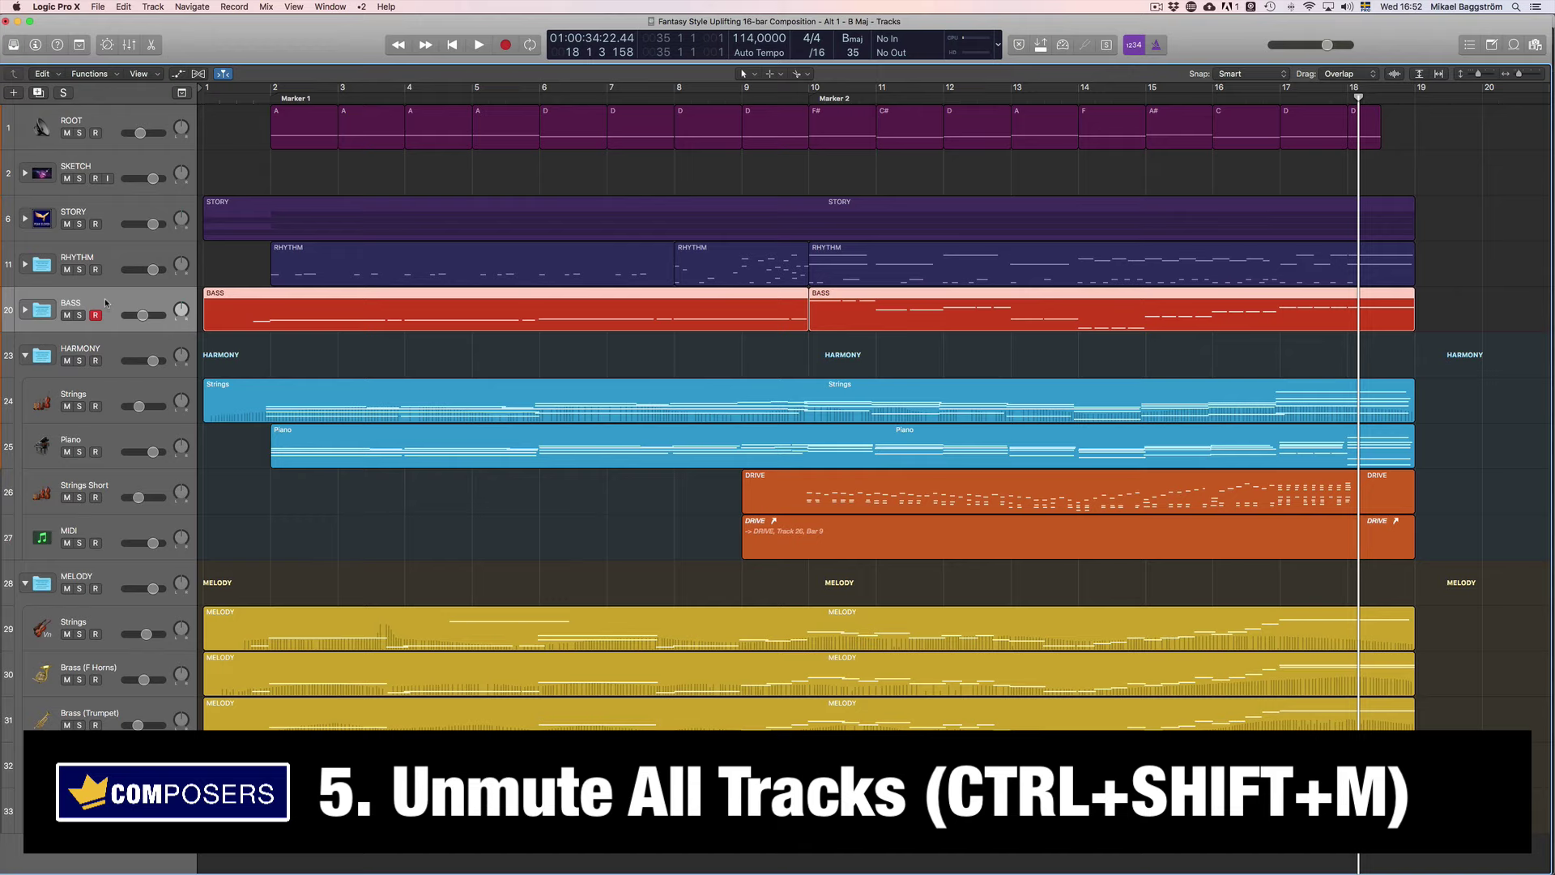
{"action": "key", "text": "ctrl+m"}
{"action": "left_click", "coordinate": [110, 403]}
{"action": "key", "text": "ctrl+m"}
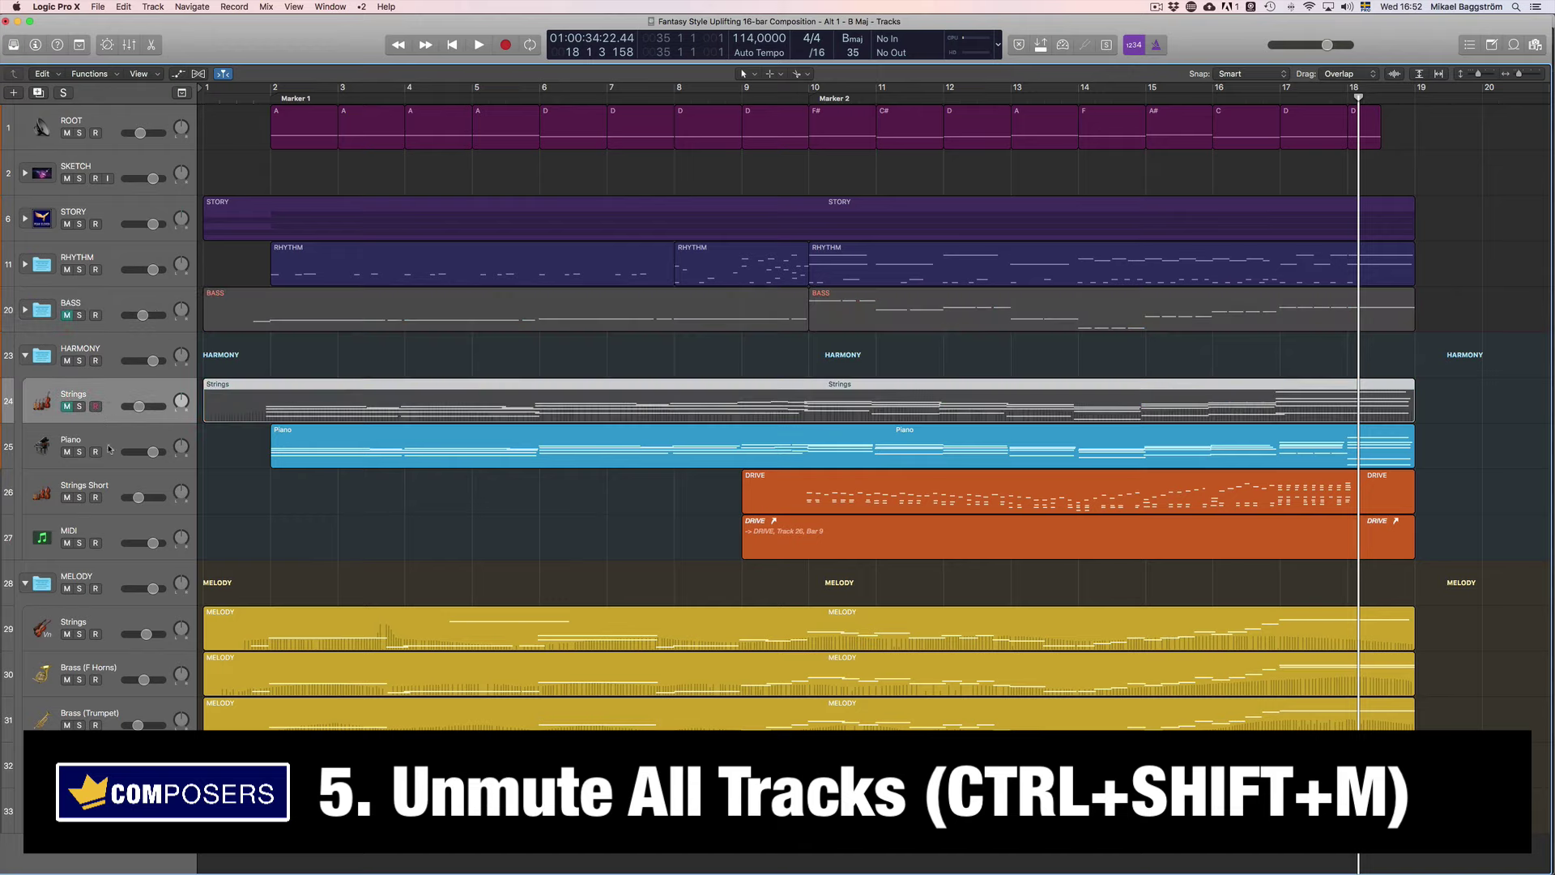
{"action": "left_click", "coordinate": [109, 448]}
{"action": "key", "text": "ctrl+m"}
Mute the Strings and Brass (Trumpet) tracks in the MELODY group.
{"action": "left_click", "coordinate": [113, 646]}
{"action": "key", "text": "ctrl+m"}
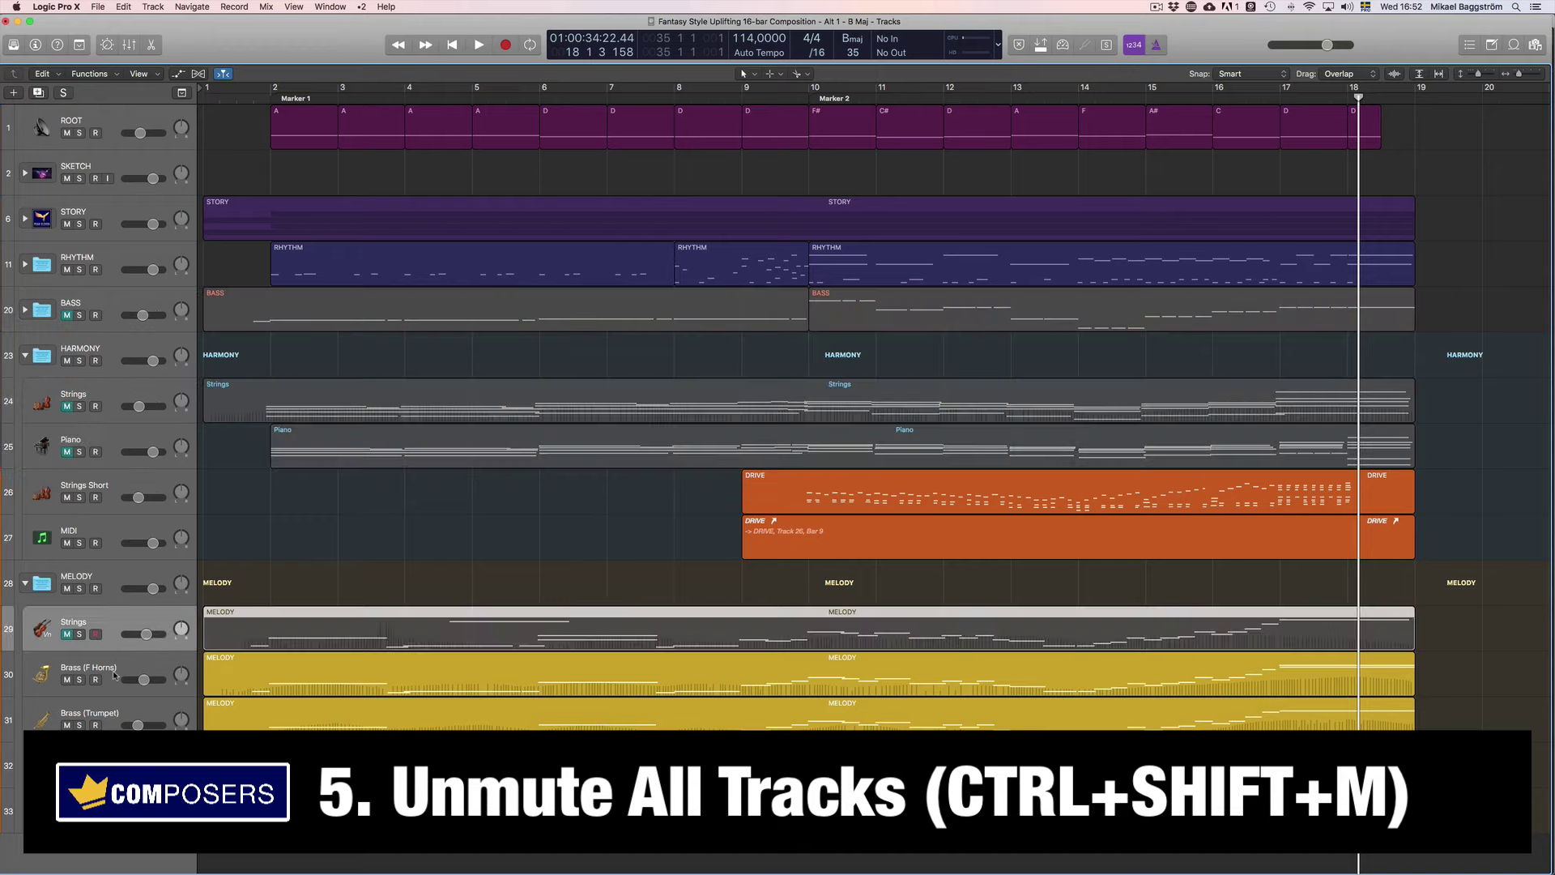
{"action": "left_click", "coordinate": [111, 724]}
{"action": "key", "text": "ctrl+m"}
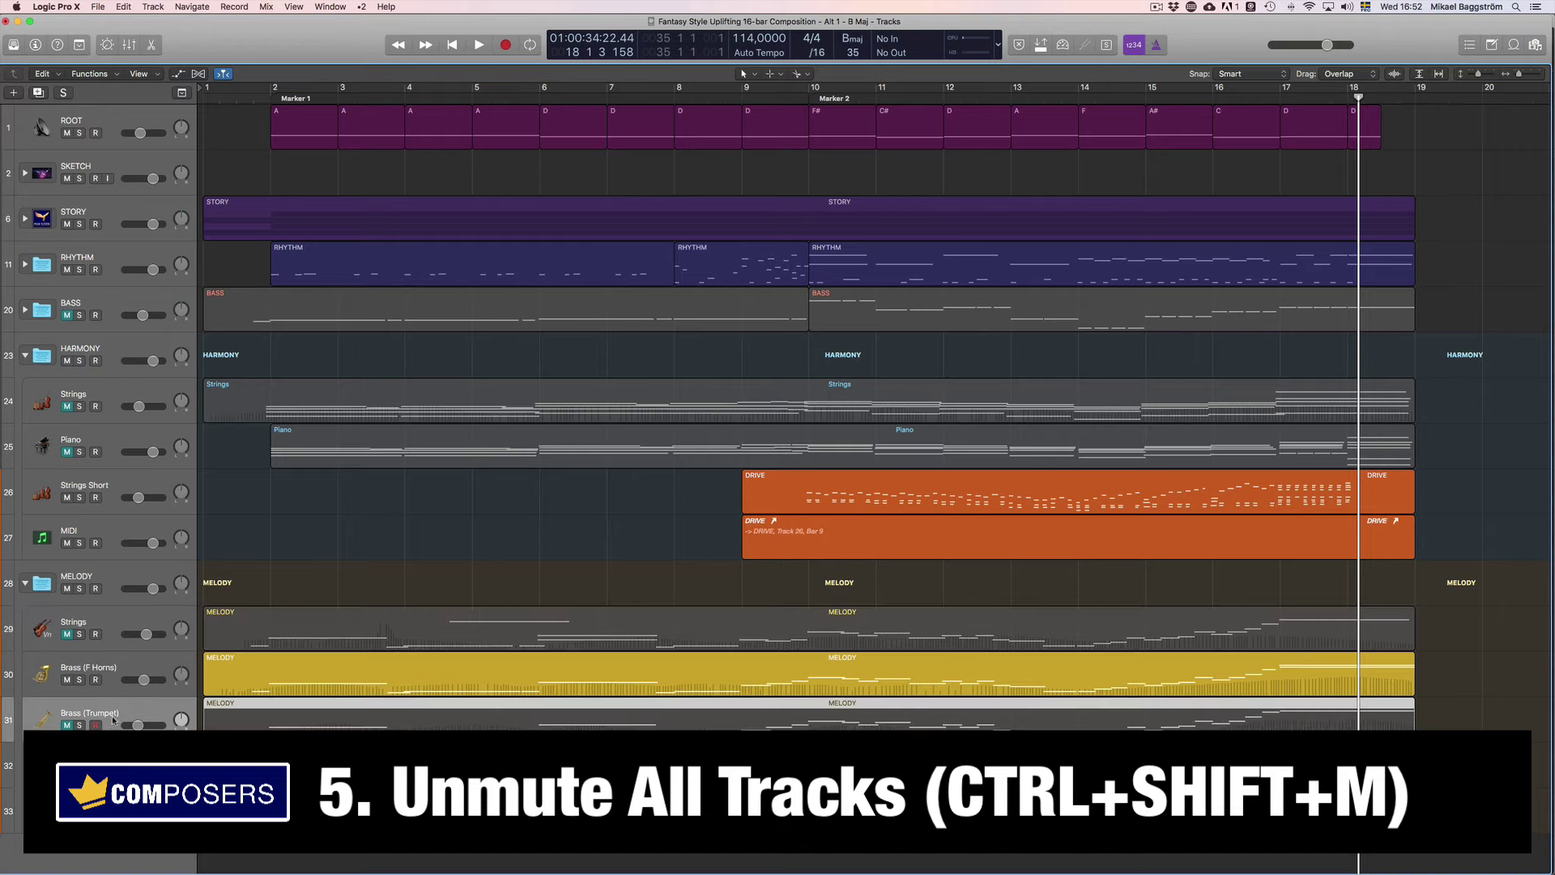
Toggle the MELODY Strings track's mute off and on, and unmute all tracks in the project at once.
{"action": "left_click", "coordinate": [108, 623]}
{"action": "key", "text": "ctrl+m"}
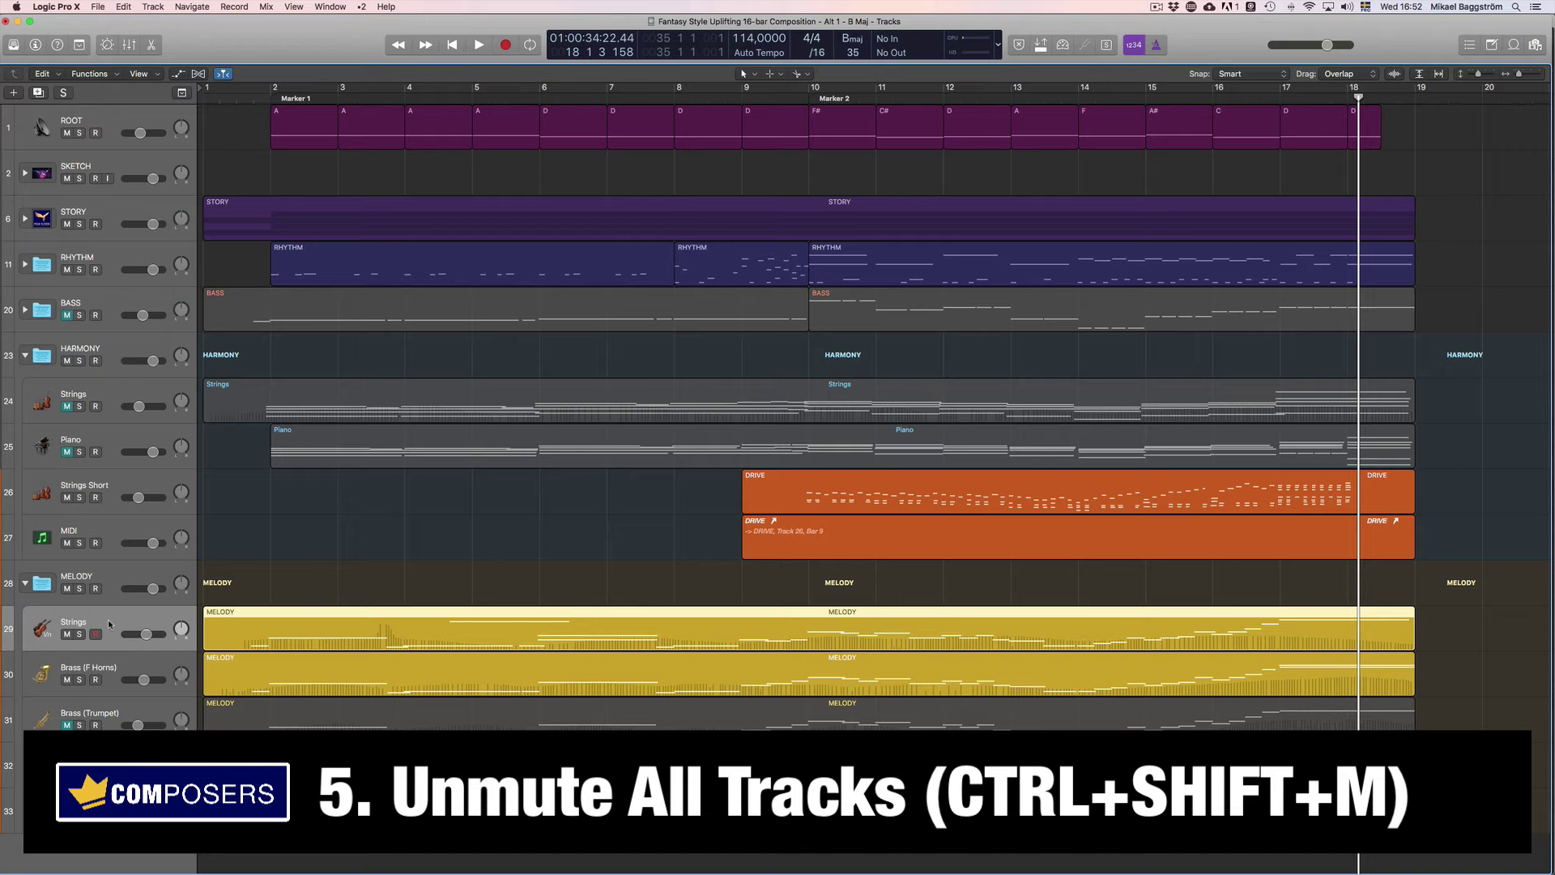
{"action": "key", "text": "ctrl+m"}
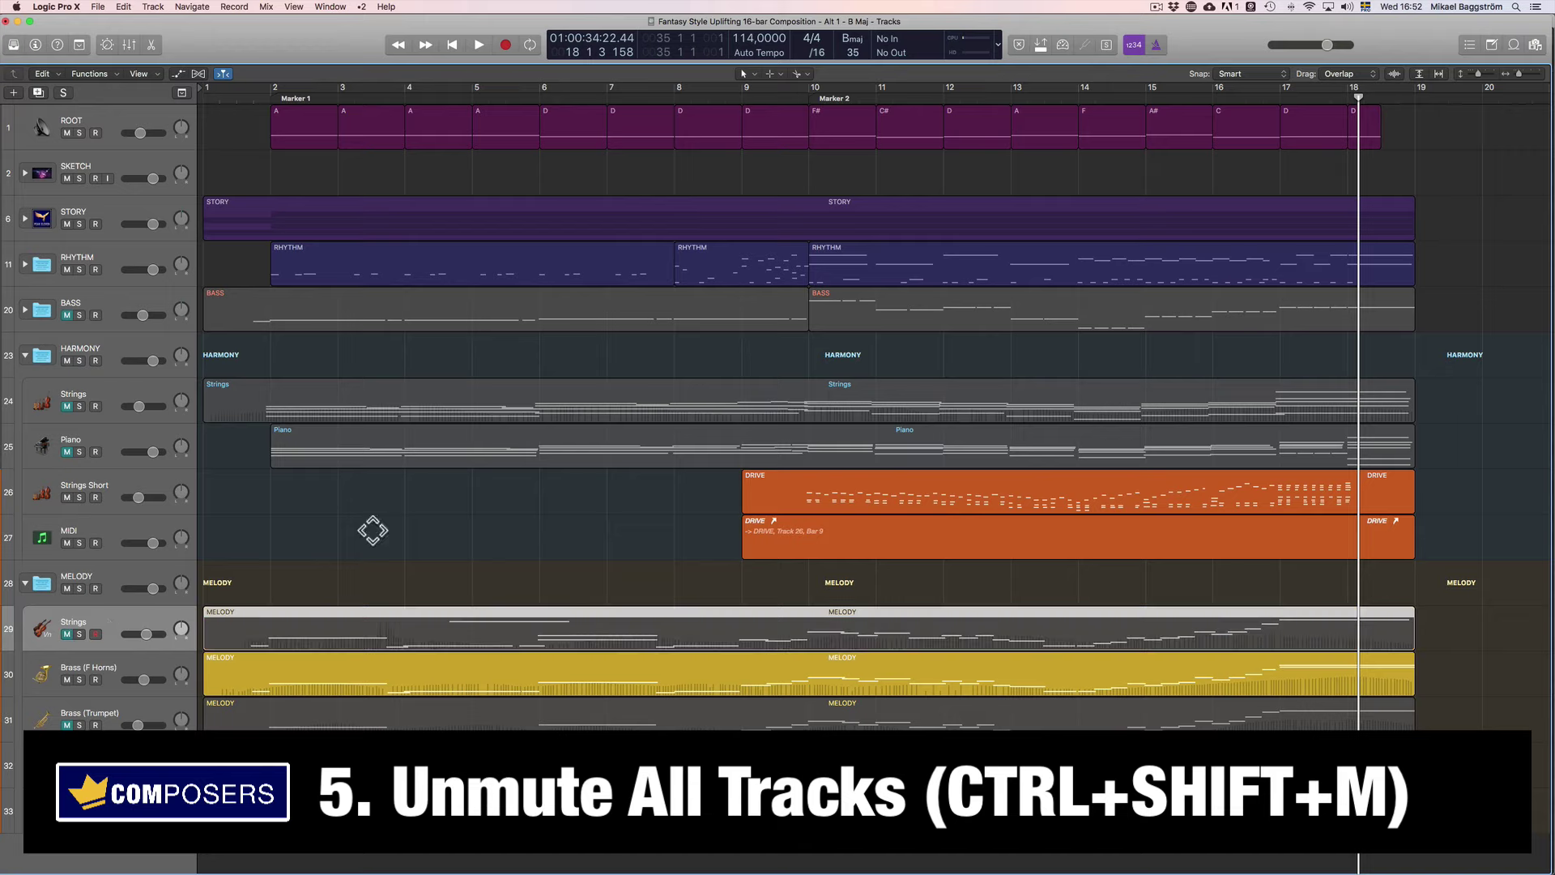
{"action": "key", "text": "ctrl+shift+m"}
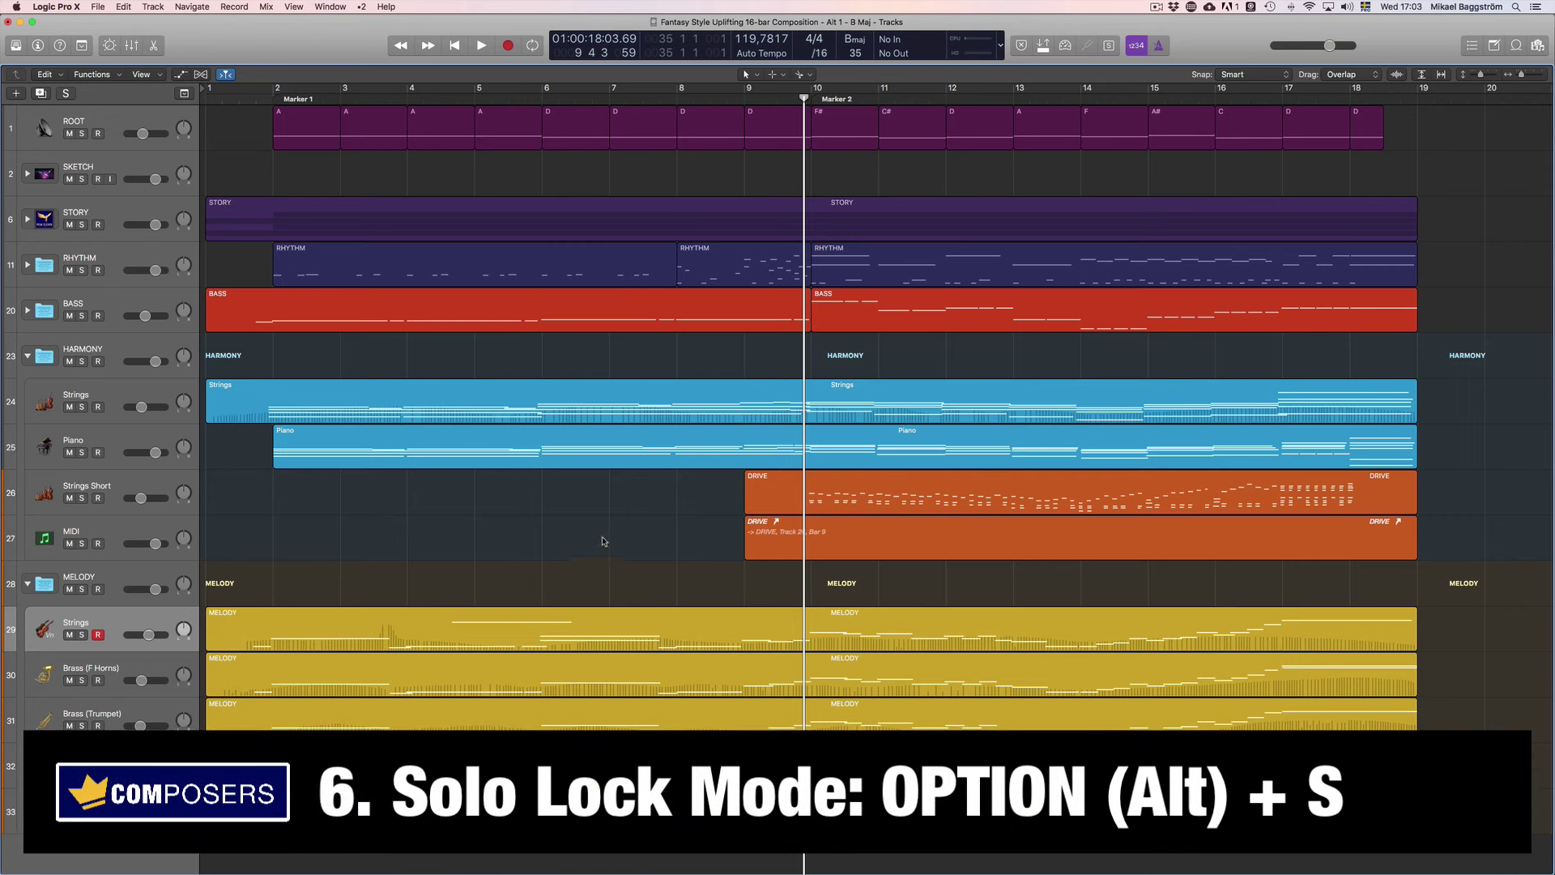
Solo the DRIVE alias region on the MIDI track and play it briefly.
{"action": "left_click", "coordinate": [908, 553]}
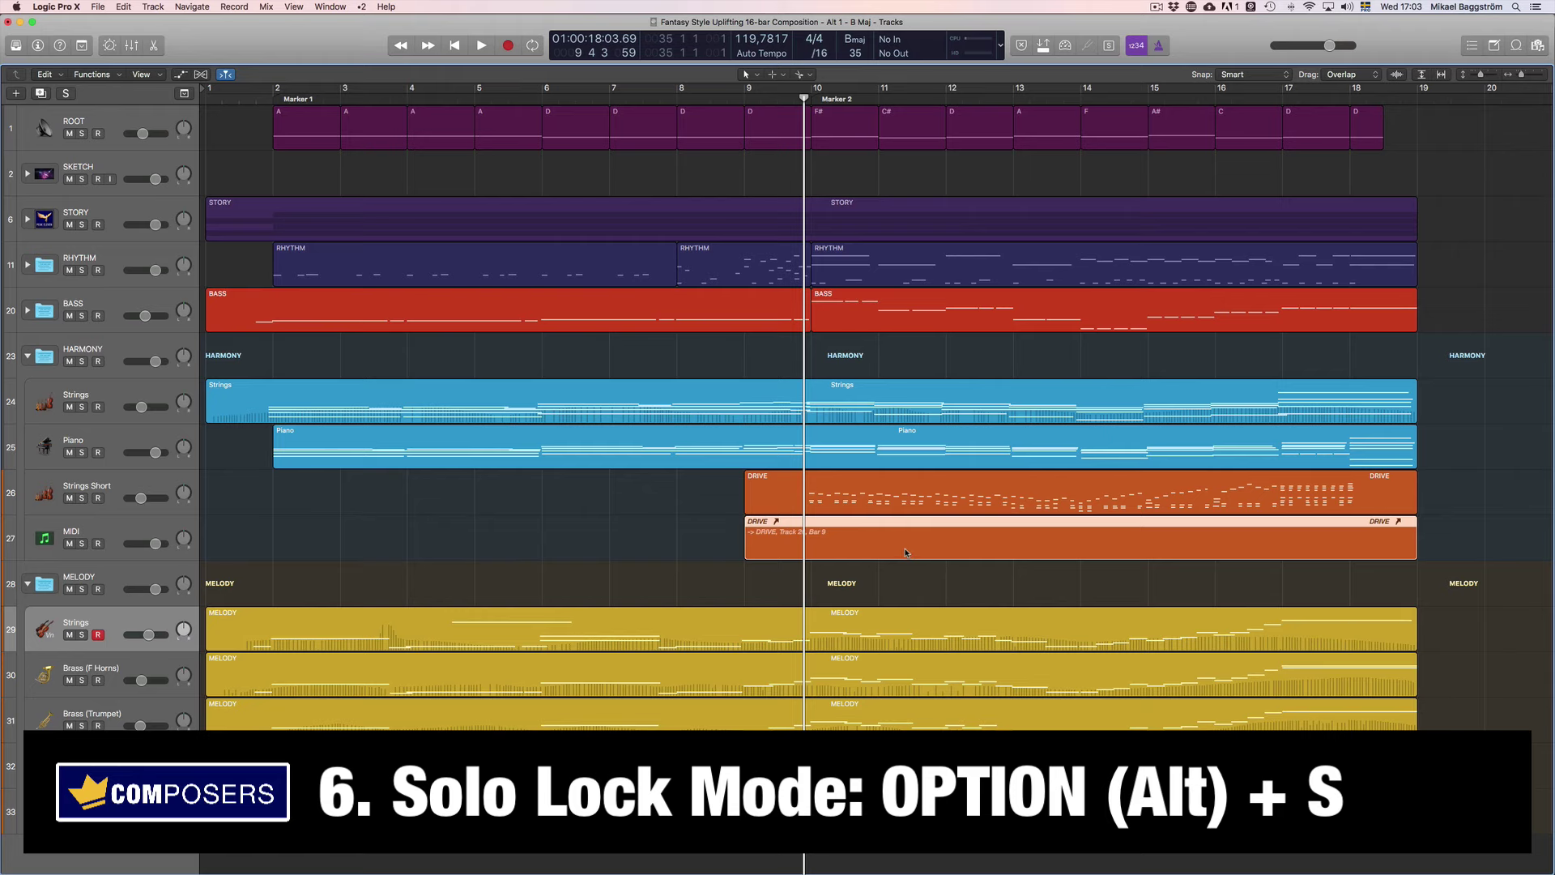
{"action": "key", "text": "alt+s"}
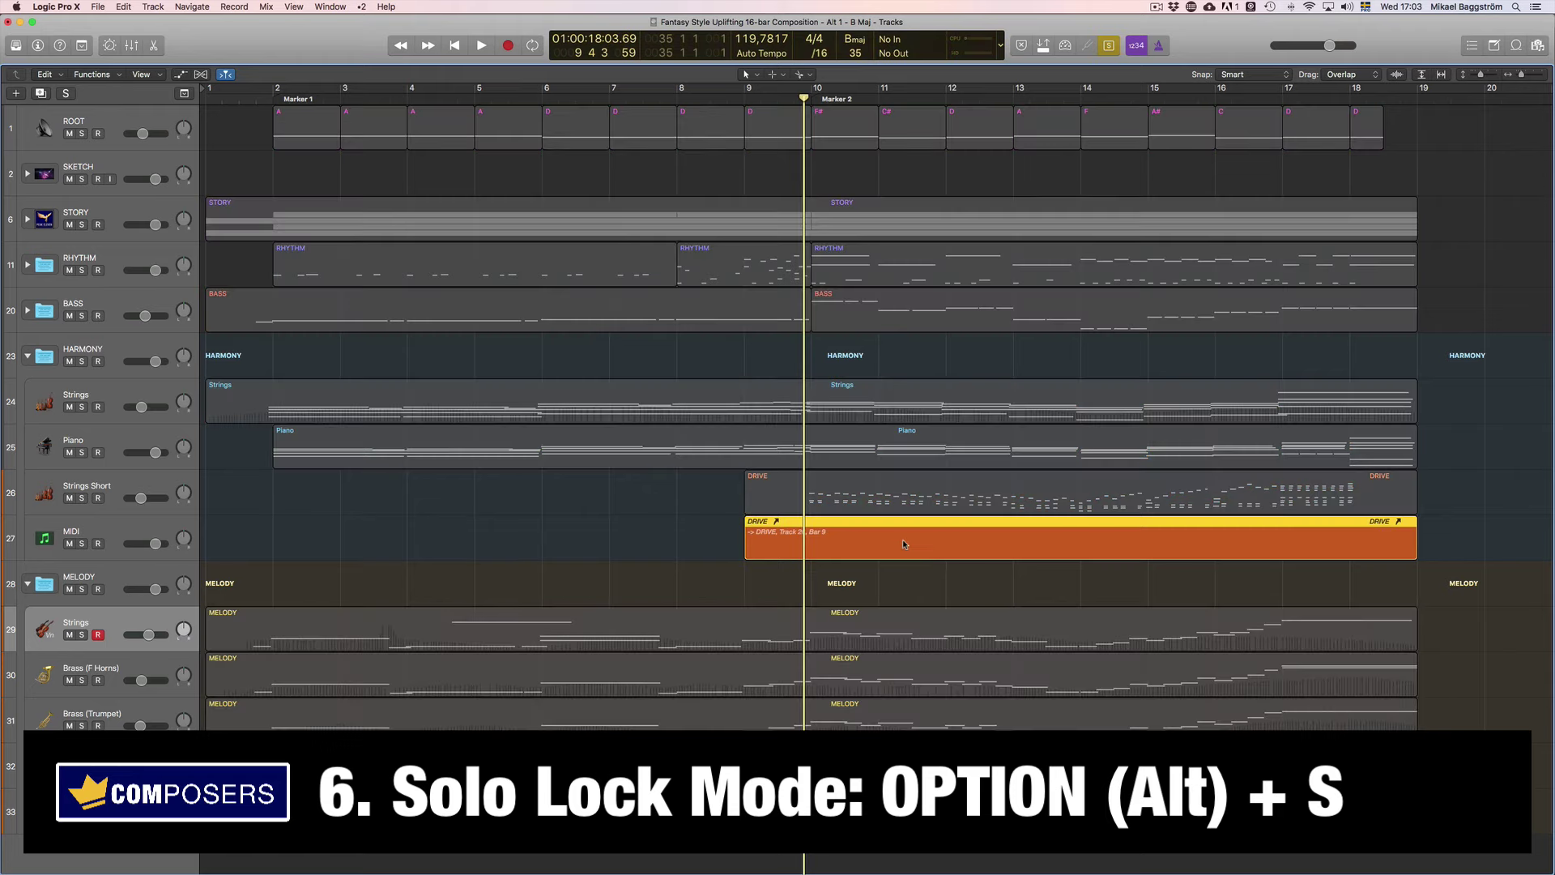
{"action": "key", "text": "space"}
{"action": "key", "text": "space"}
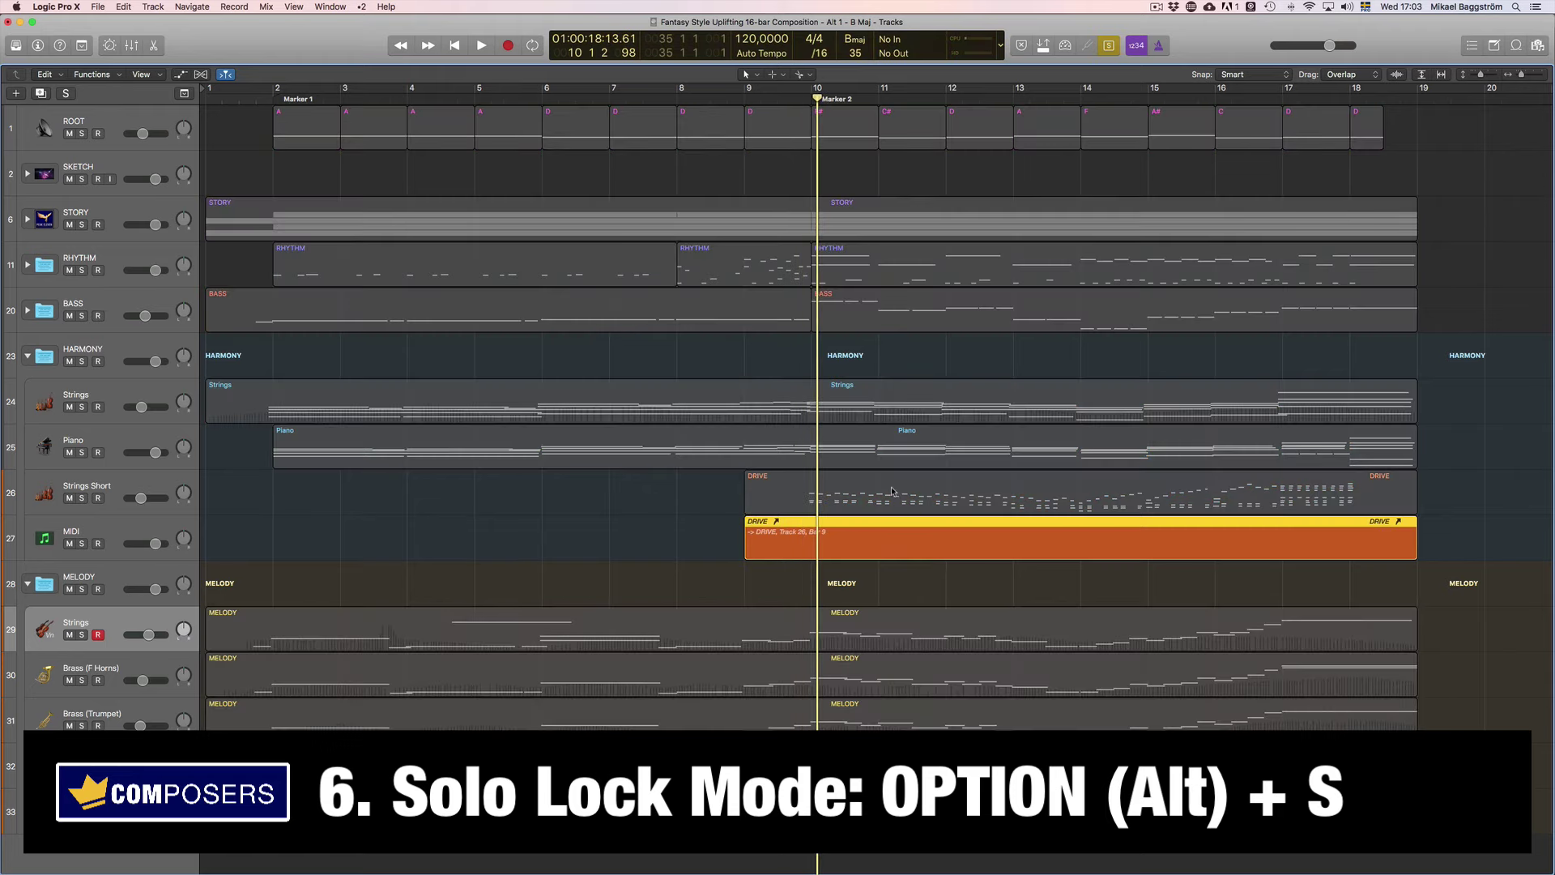
Add the Strings Short DRIVE and Piano regions to the solo for playback, and turn the solo off.
{"action": "left_click", "coordinate": [891, 492], "text": "shift"}
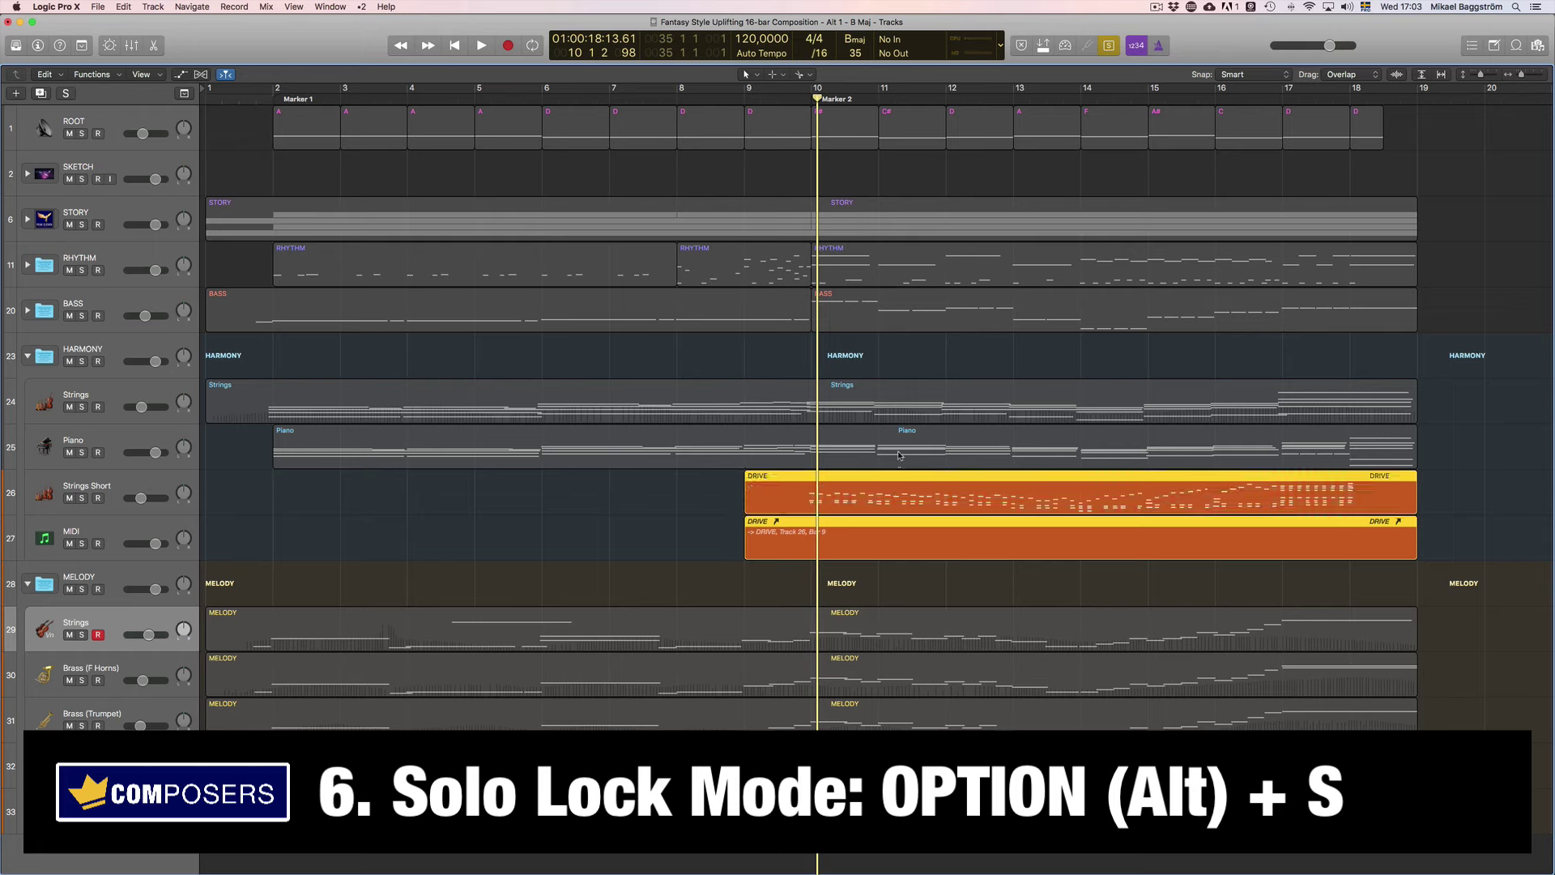
{"action": "left_click", "coordinate": [900, 451], "text": "shift"}
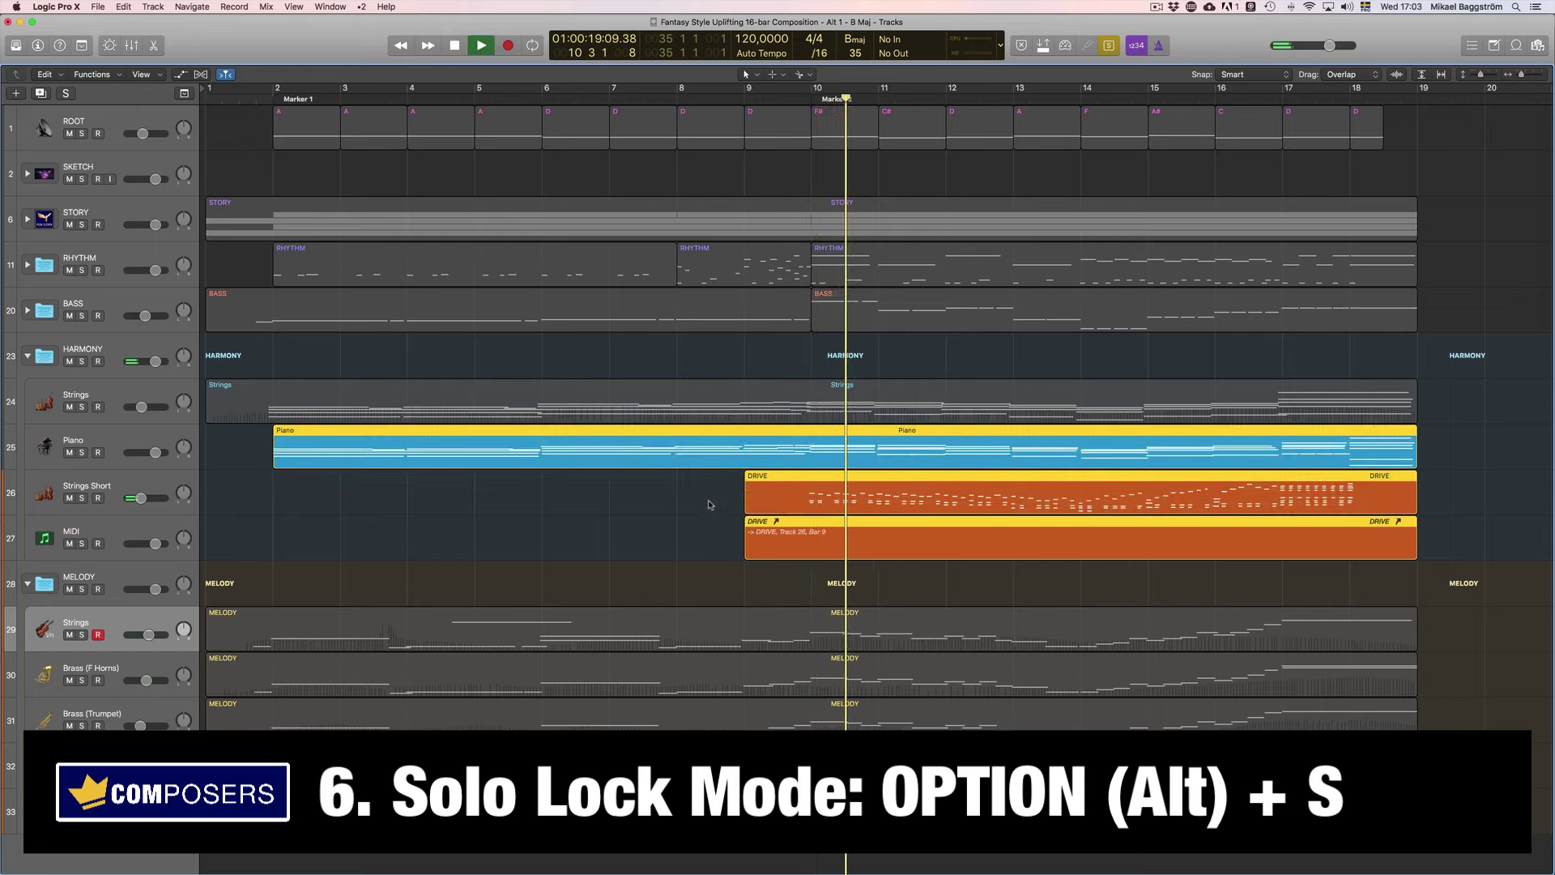
{"action": "key", "text": "alt+s"}
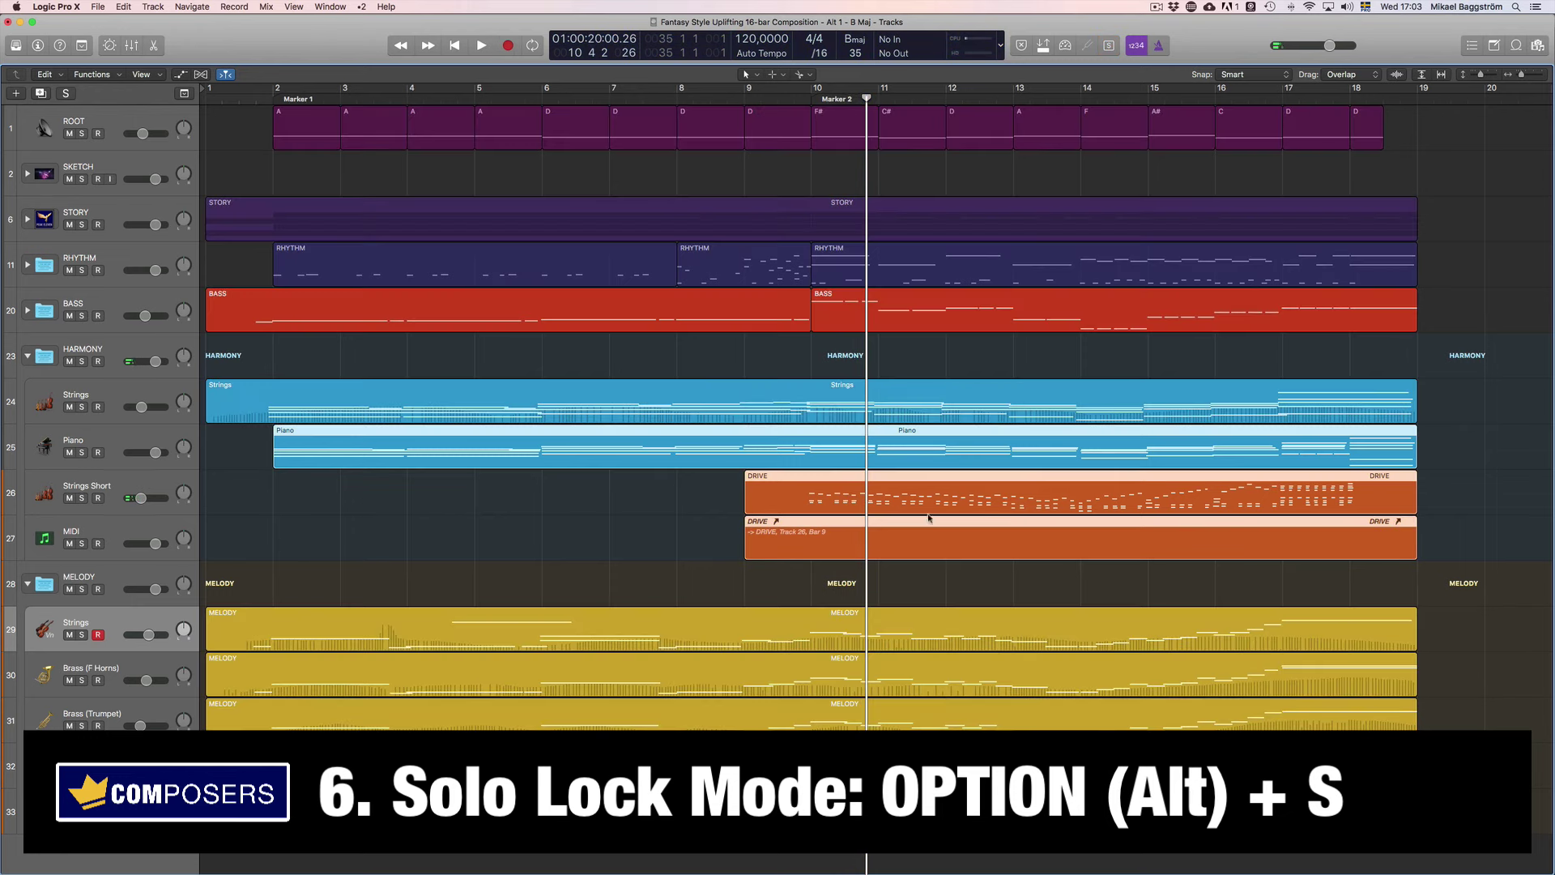
Solo the BASS region from bar 10 together with all HARMONY regions, and play them briefly from Marker 2.
{"action": "left_click", "coordinate": [717, 514]}
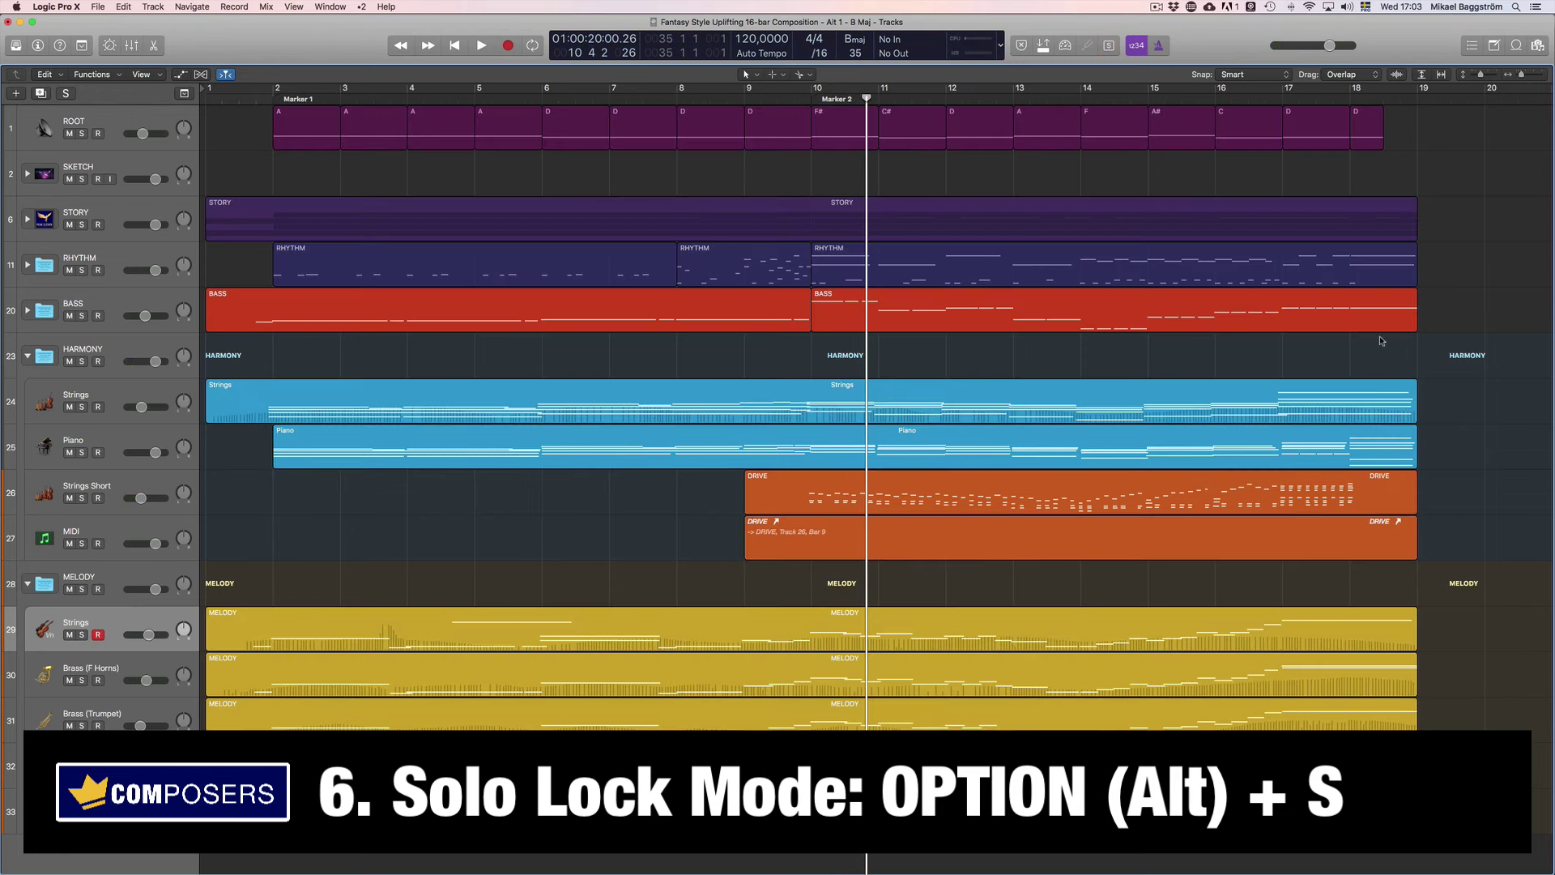
{"action": "left_click_drag", "start_coordinate": [1435, 315], "coordinate": [1029, 562]}
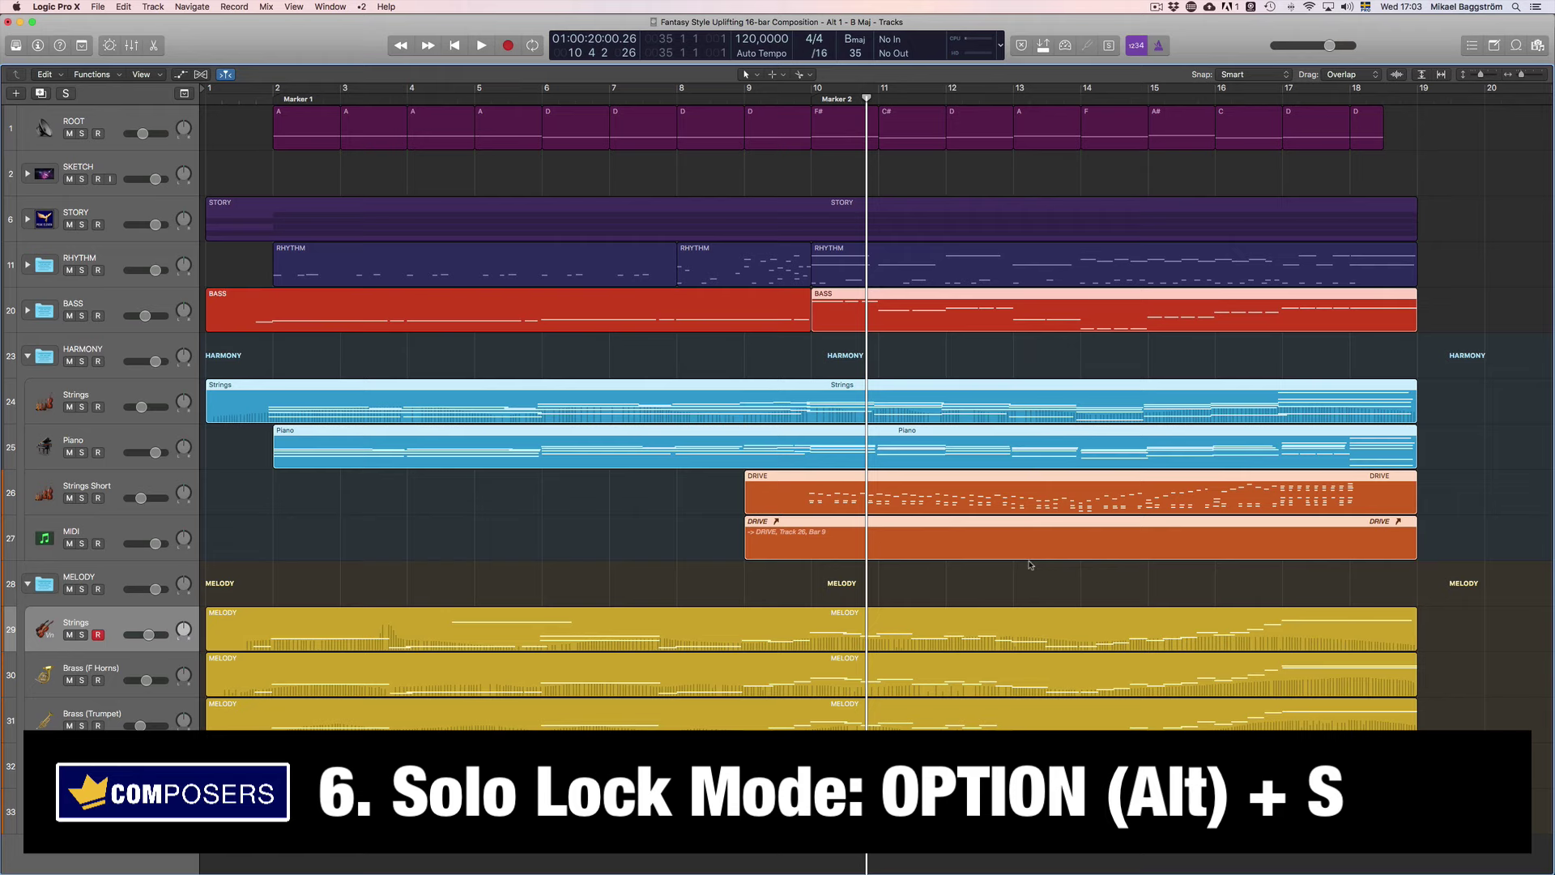
{"action": "key", "text": "alt+s"}
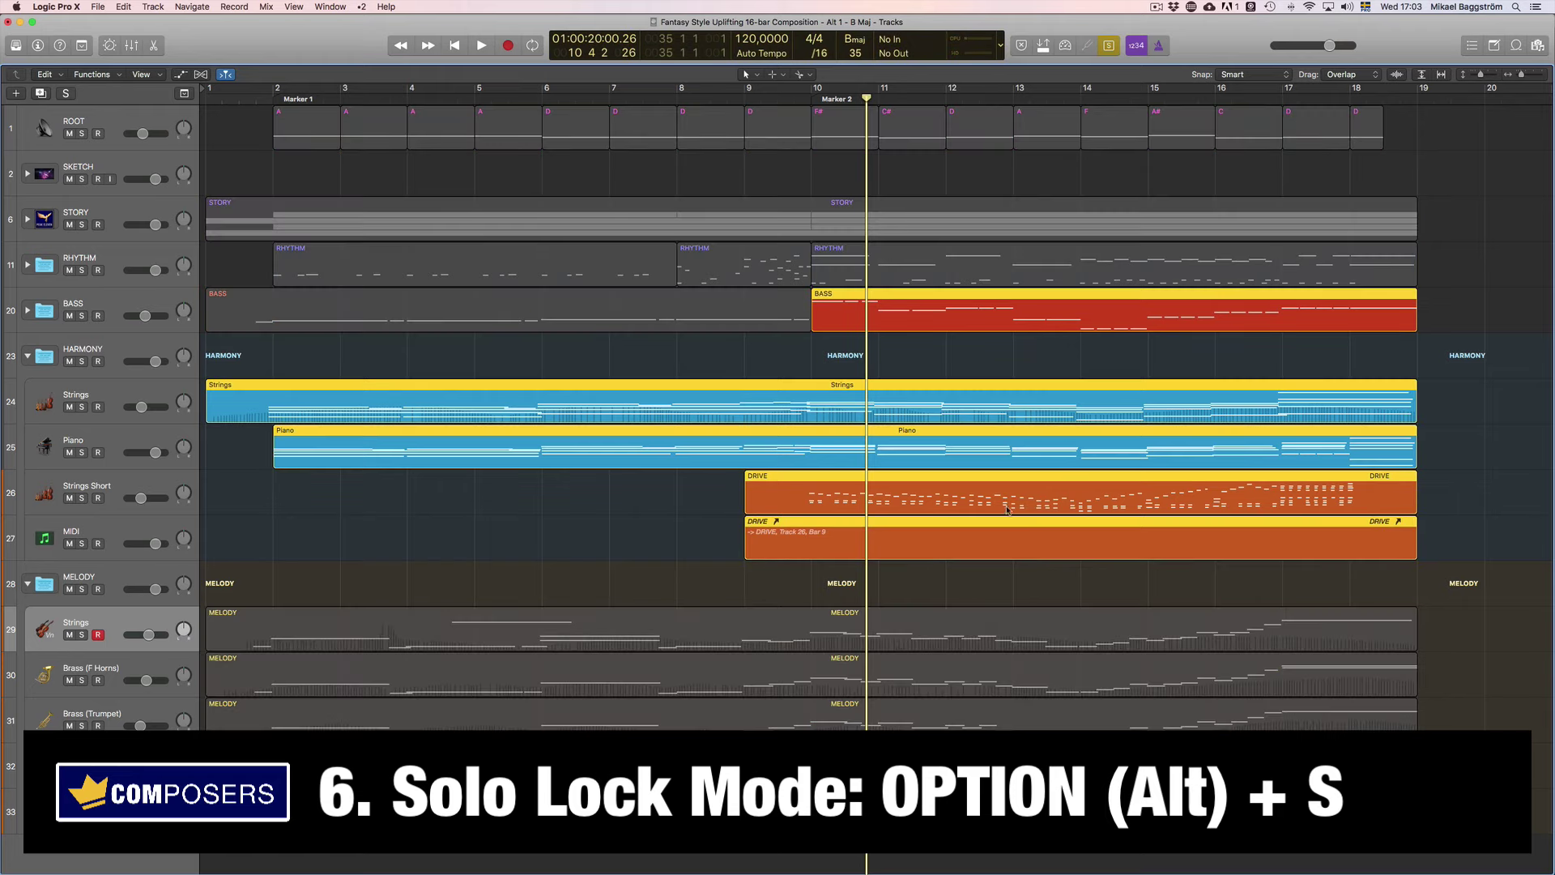
{"action": "left_click", "coordinate": [820, 104]}
{"action": "key", "text": "space"}
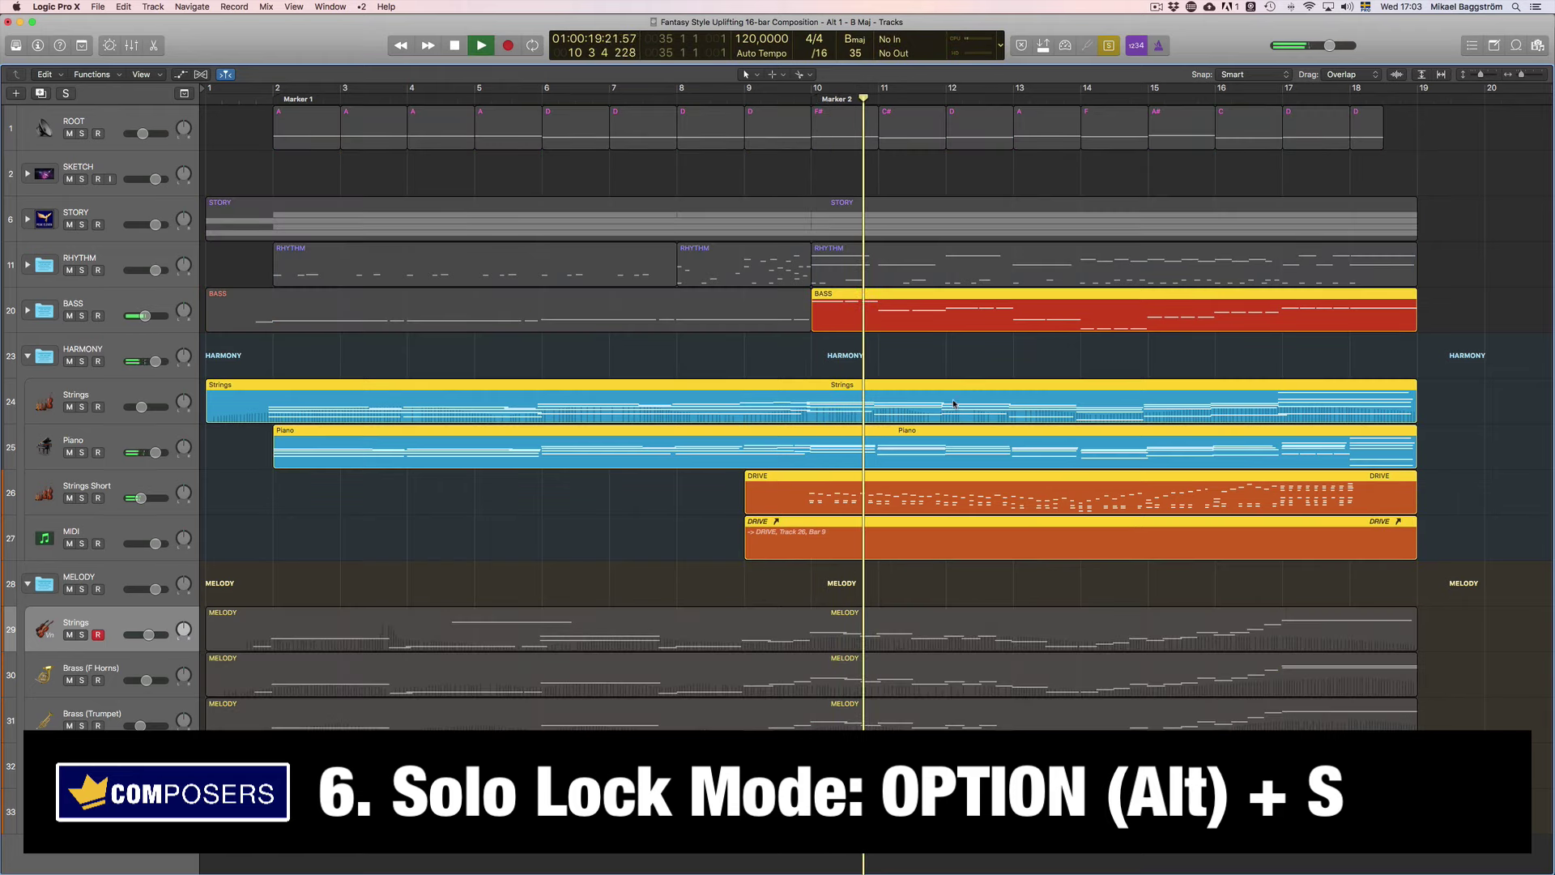
{"action": "key", "text": "space"}
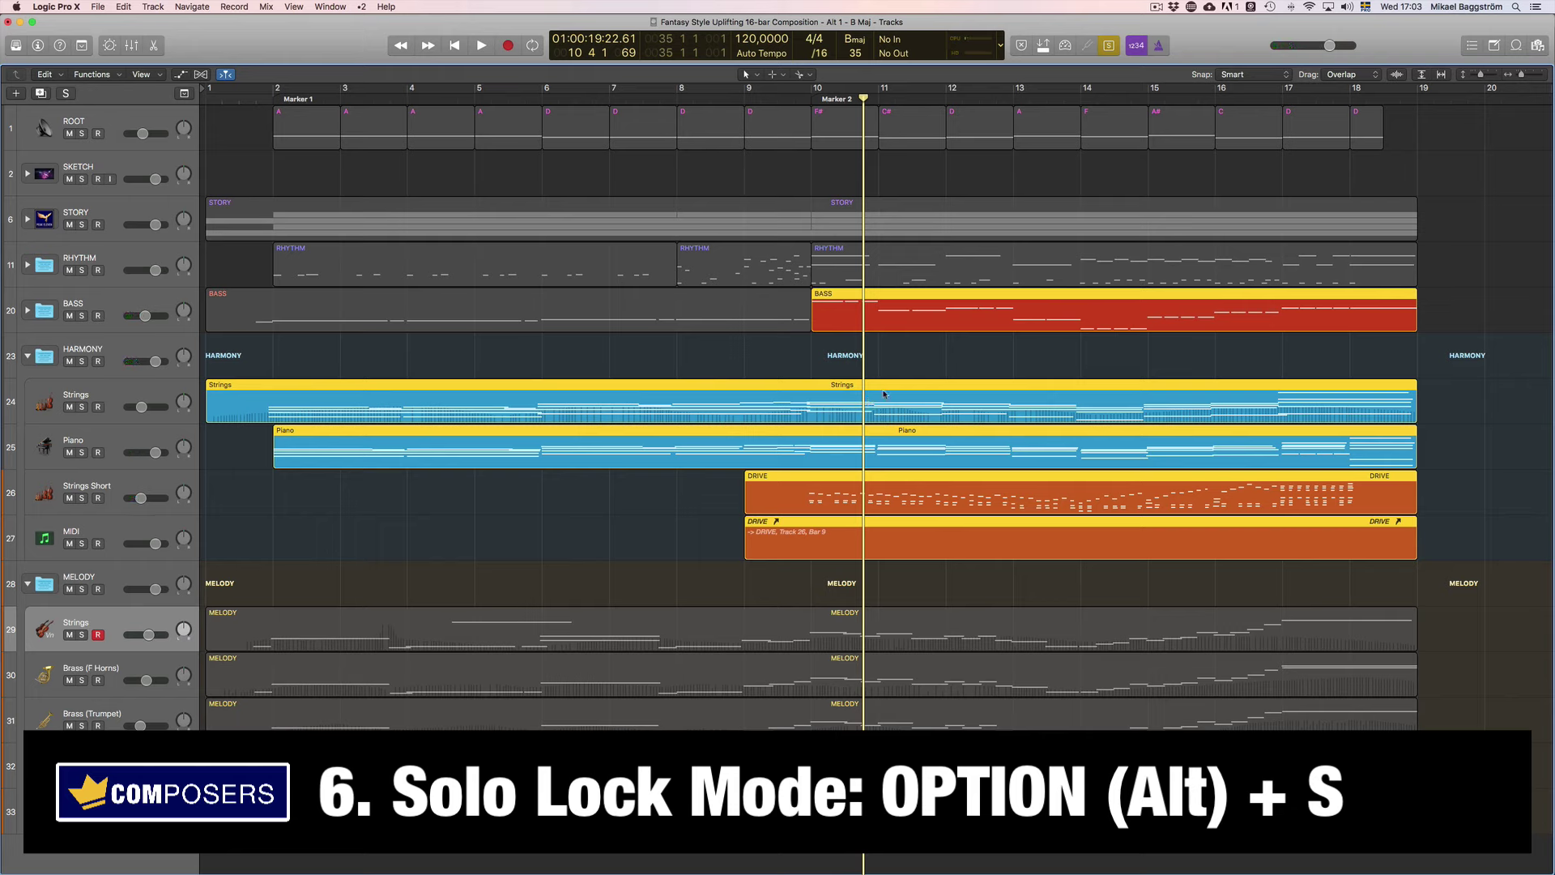
View the notes in the Piano Roll and return to the tracks overview.
{"action": "key", "text": "p"}
{"action": "scroll", "coordinate": [890, 453], "scroll_direction": "down", "scroll_amount": 3}
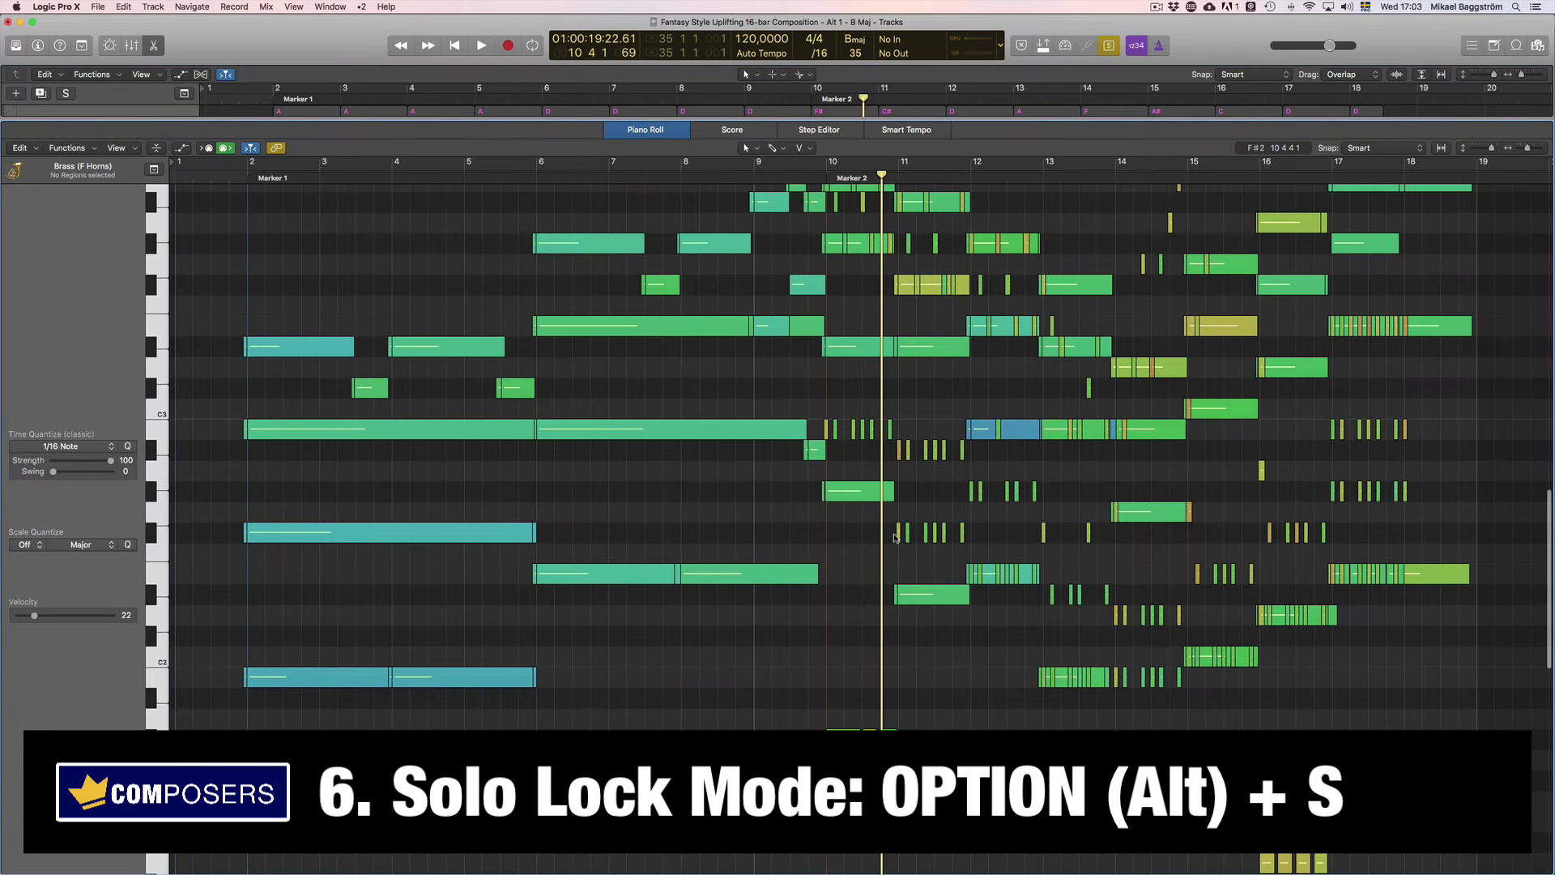
{"action": "key", "text": "p"}
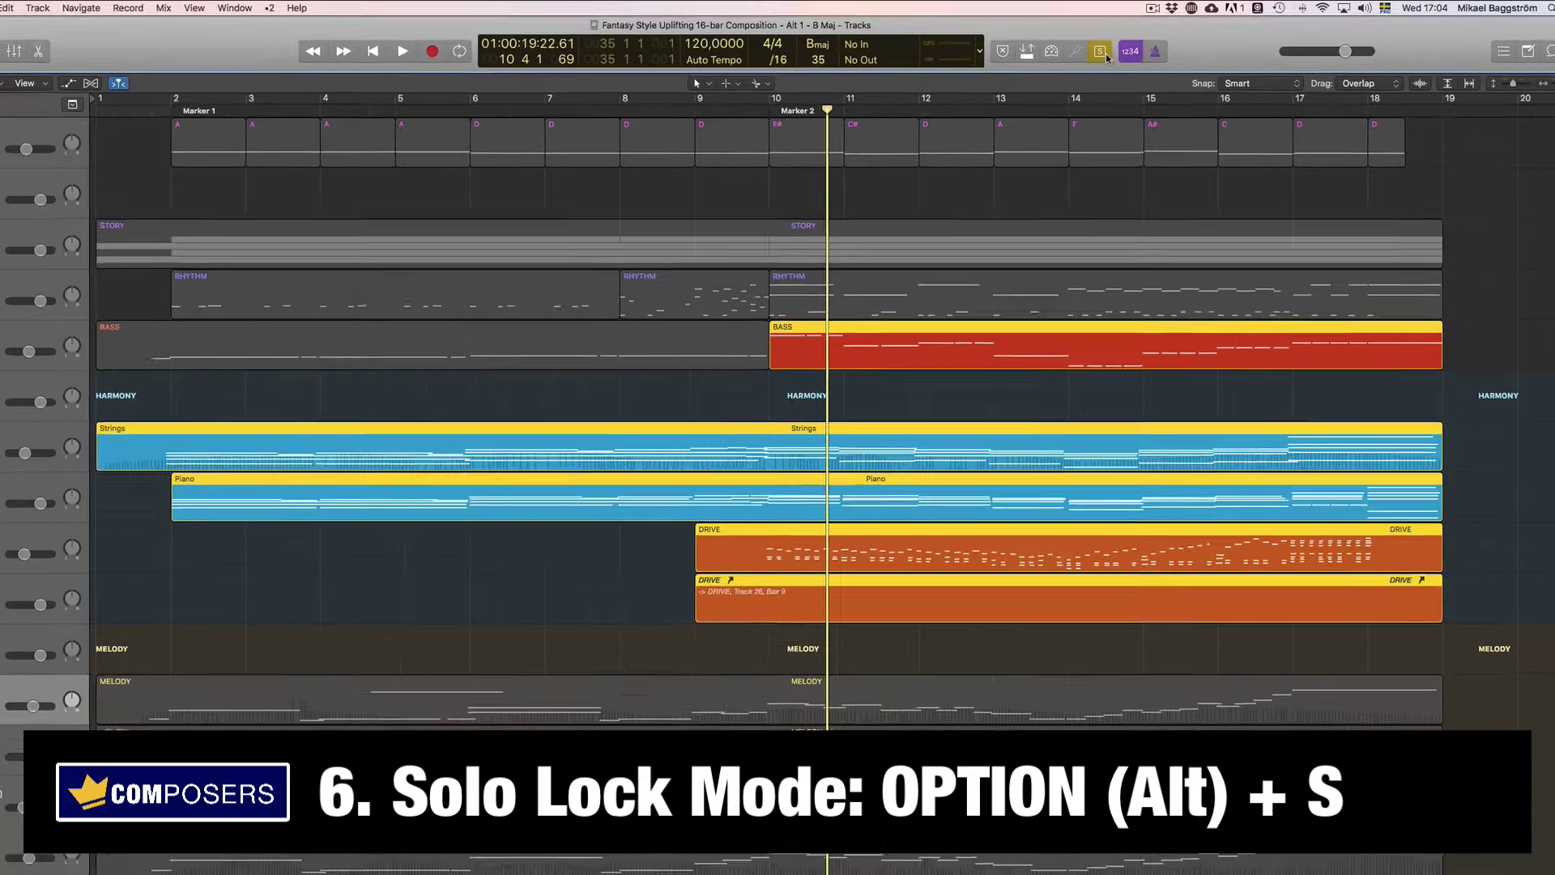
Look up the Solo Lock option for solo mode and the Modes and Functions list in the control bar customization.
{"action": "right_click", "coordinate": [1115, 46]}
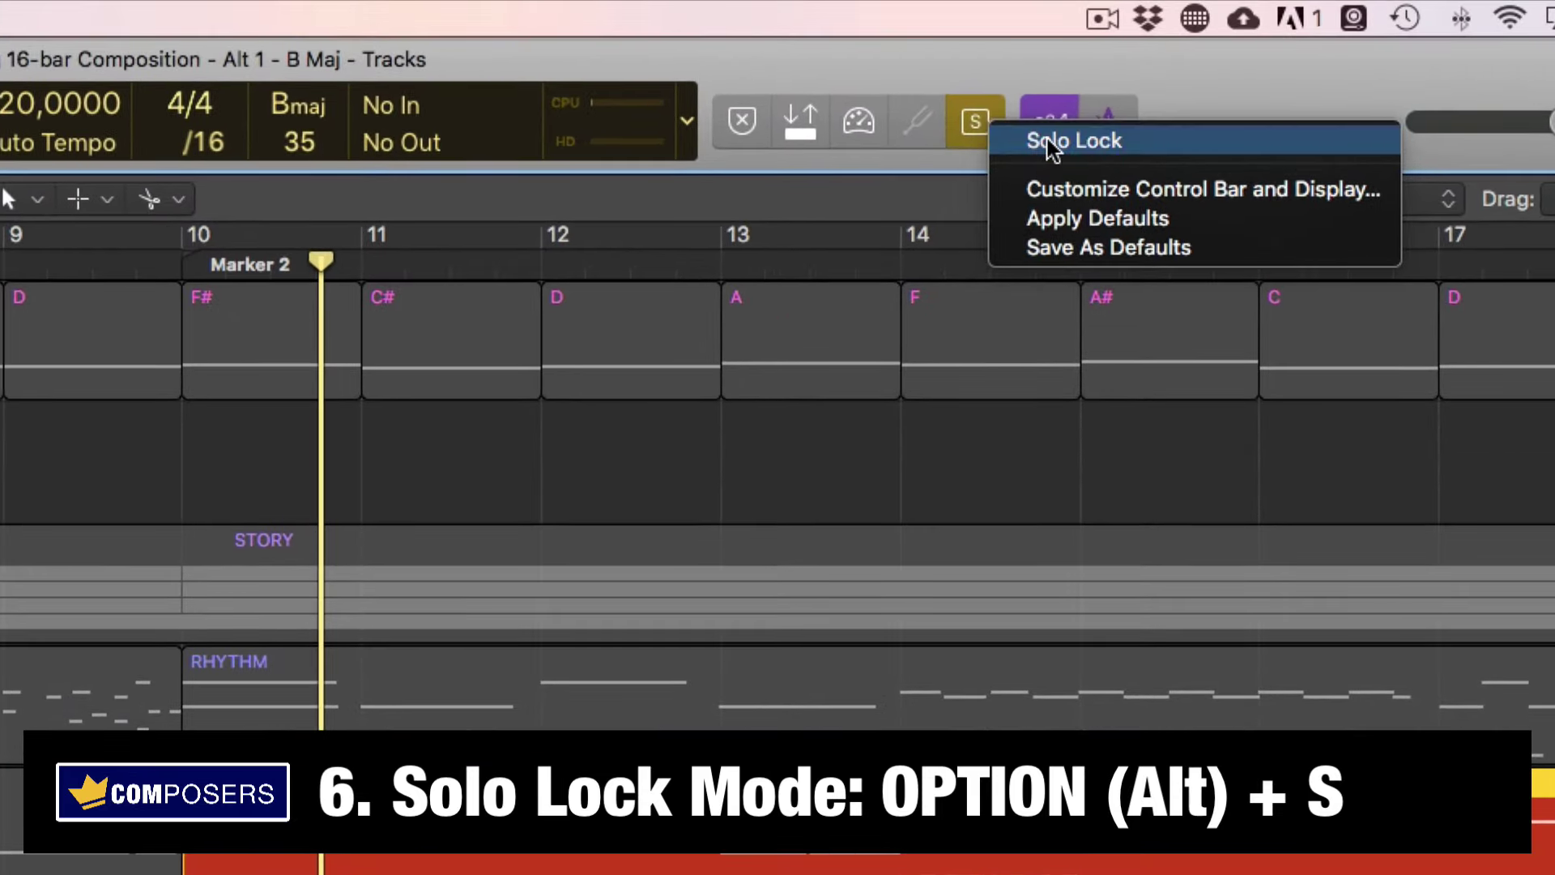
{"action": "left_click", "coordinate": [1179, 106]}
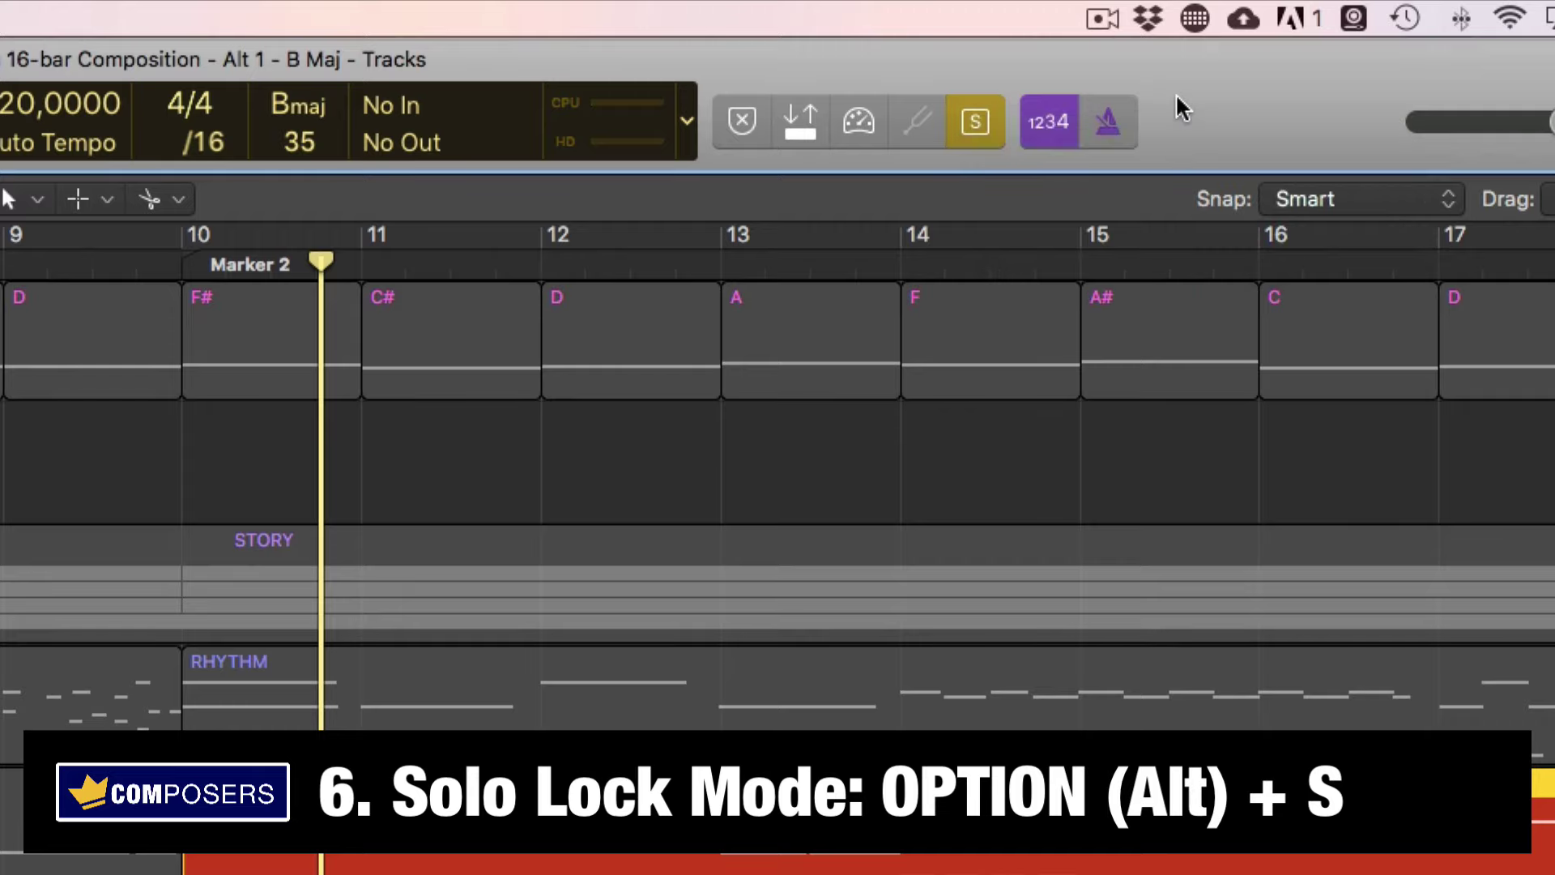
{"action": "right_click", "coordinate": [1177, 92]}
{"action": "left_click", "coordinate": [1264, 113]}
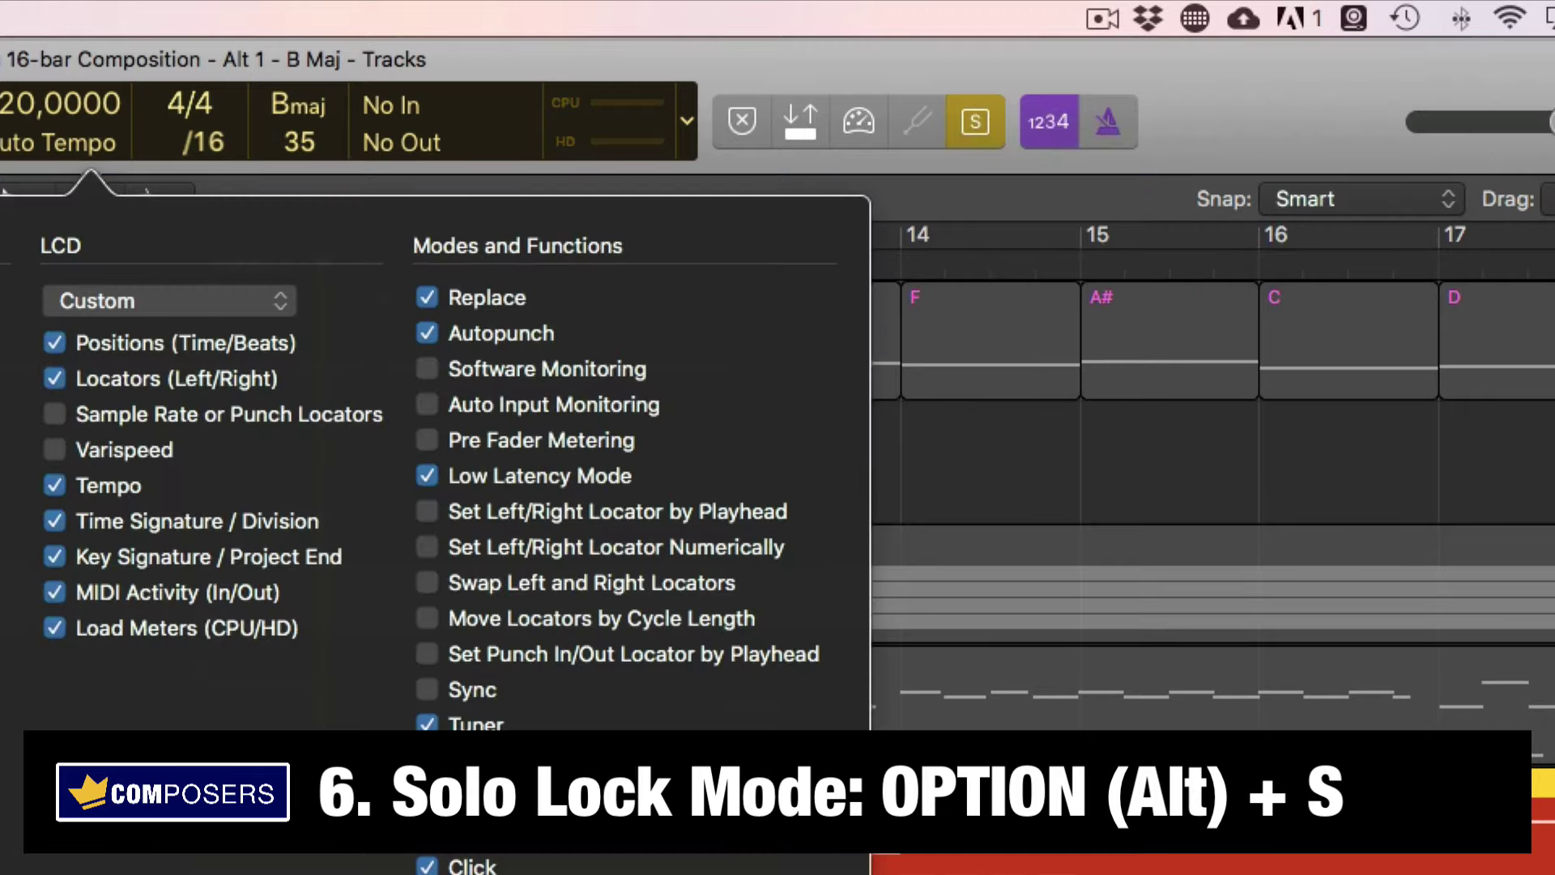
{"action": "left_click", "coordinate": [956, 600]}
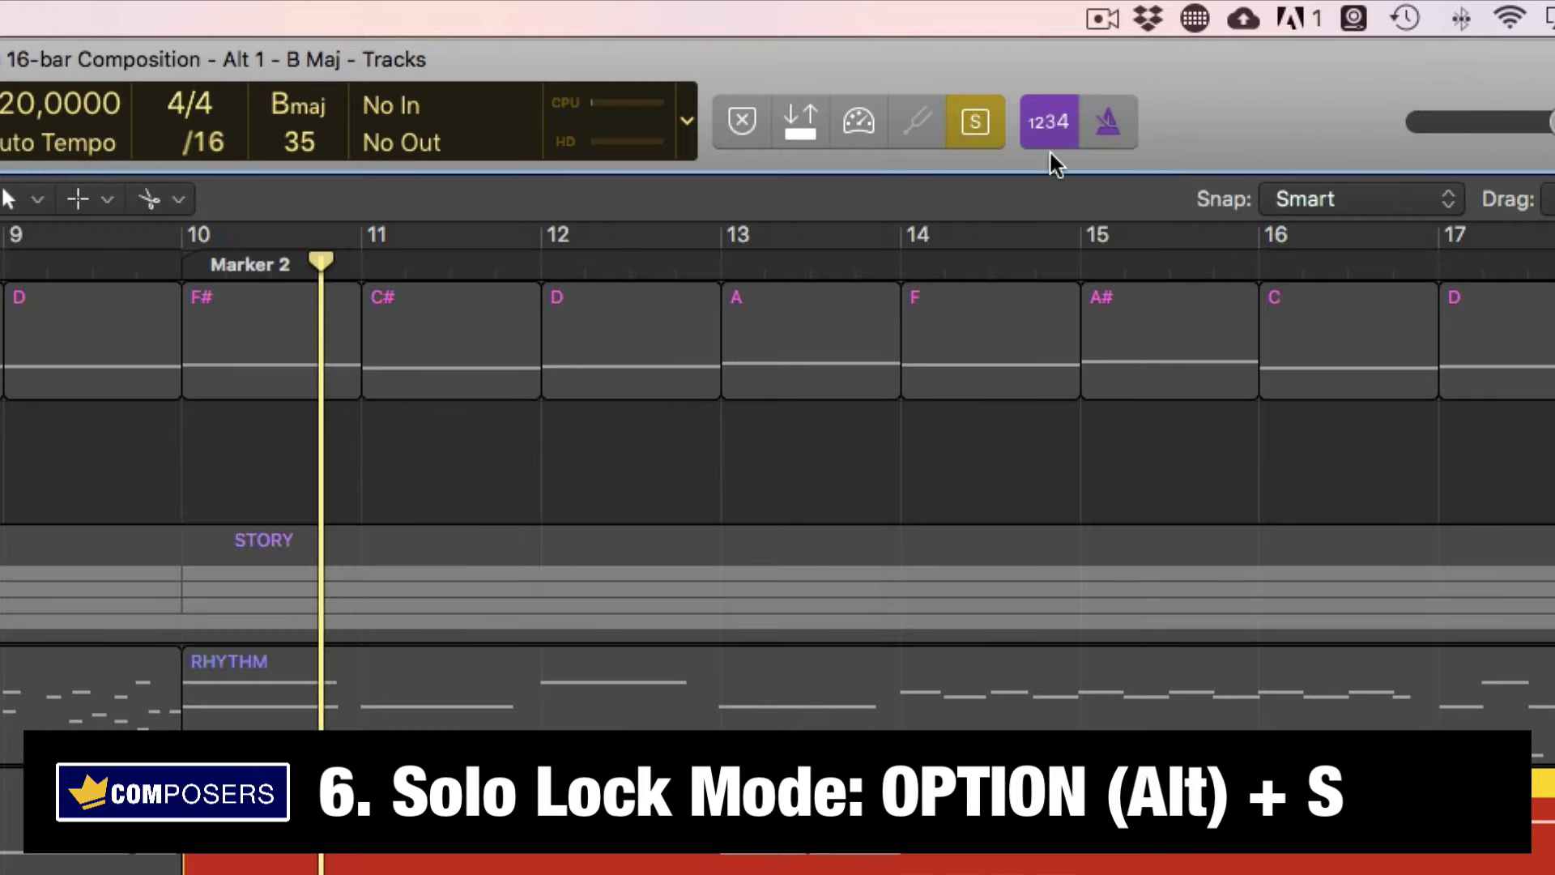
Turn on Solo Lock for the soloed regions and check the option in the solo mode settings.
{"action": "key", "text": "alt+s"}
{"action": "right_click", "coordinate": [993, 131]}
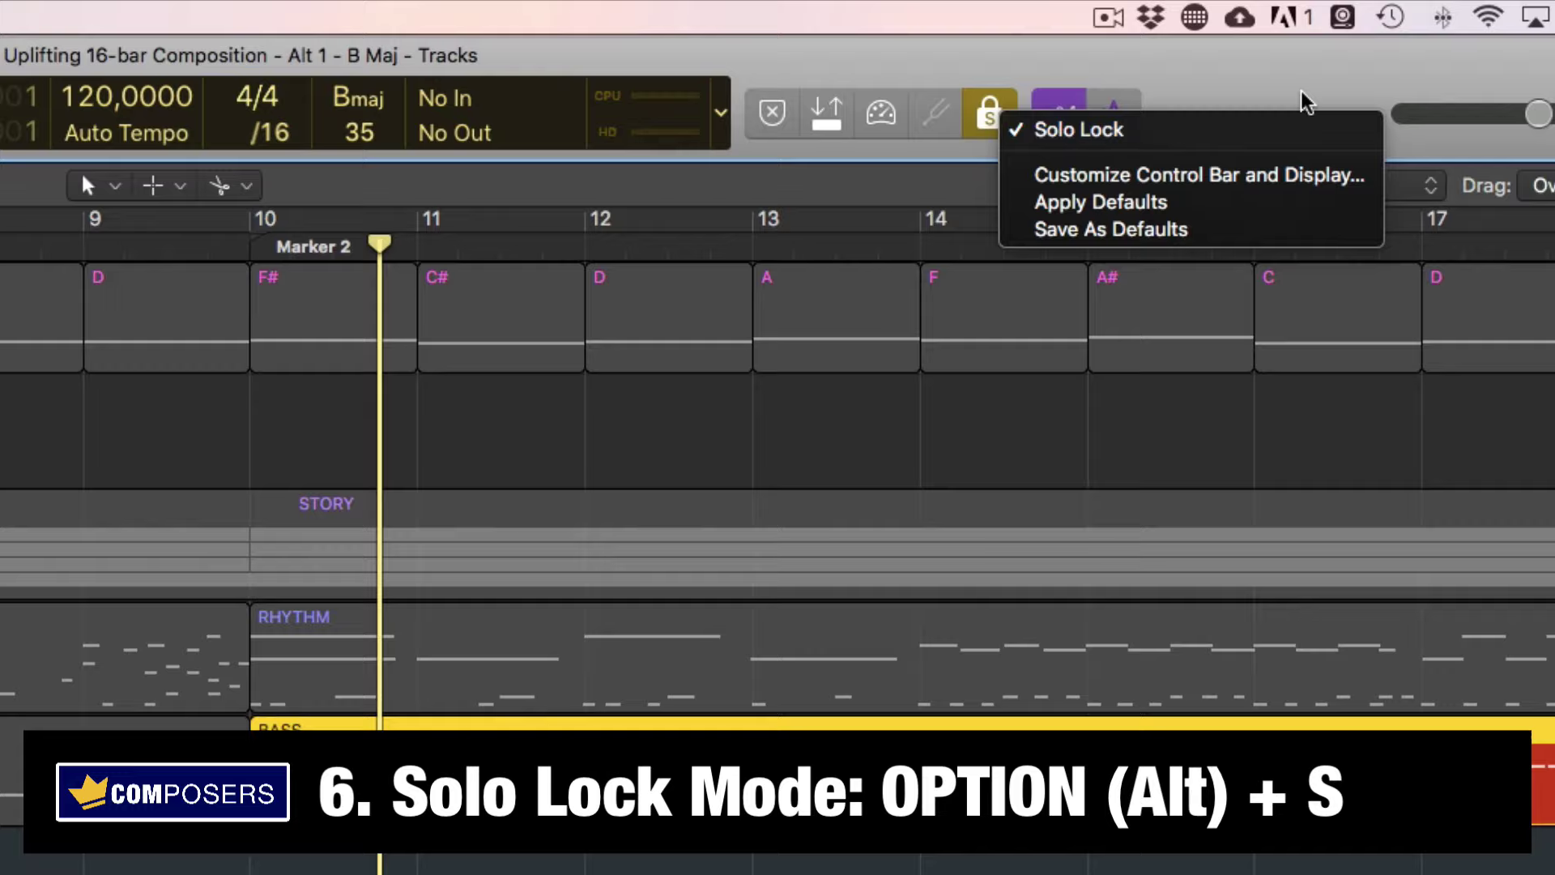
Select other regions, ending with the RHYTHM region from bar 10, and play from Marker 2 with the solo locked.
{"action": "left_click", "coordinate": [1314, 94]}
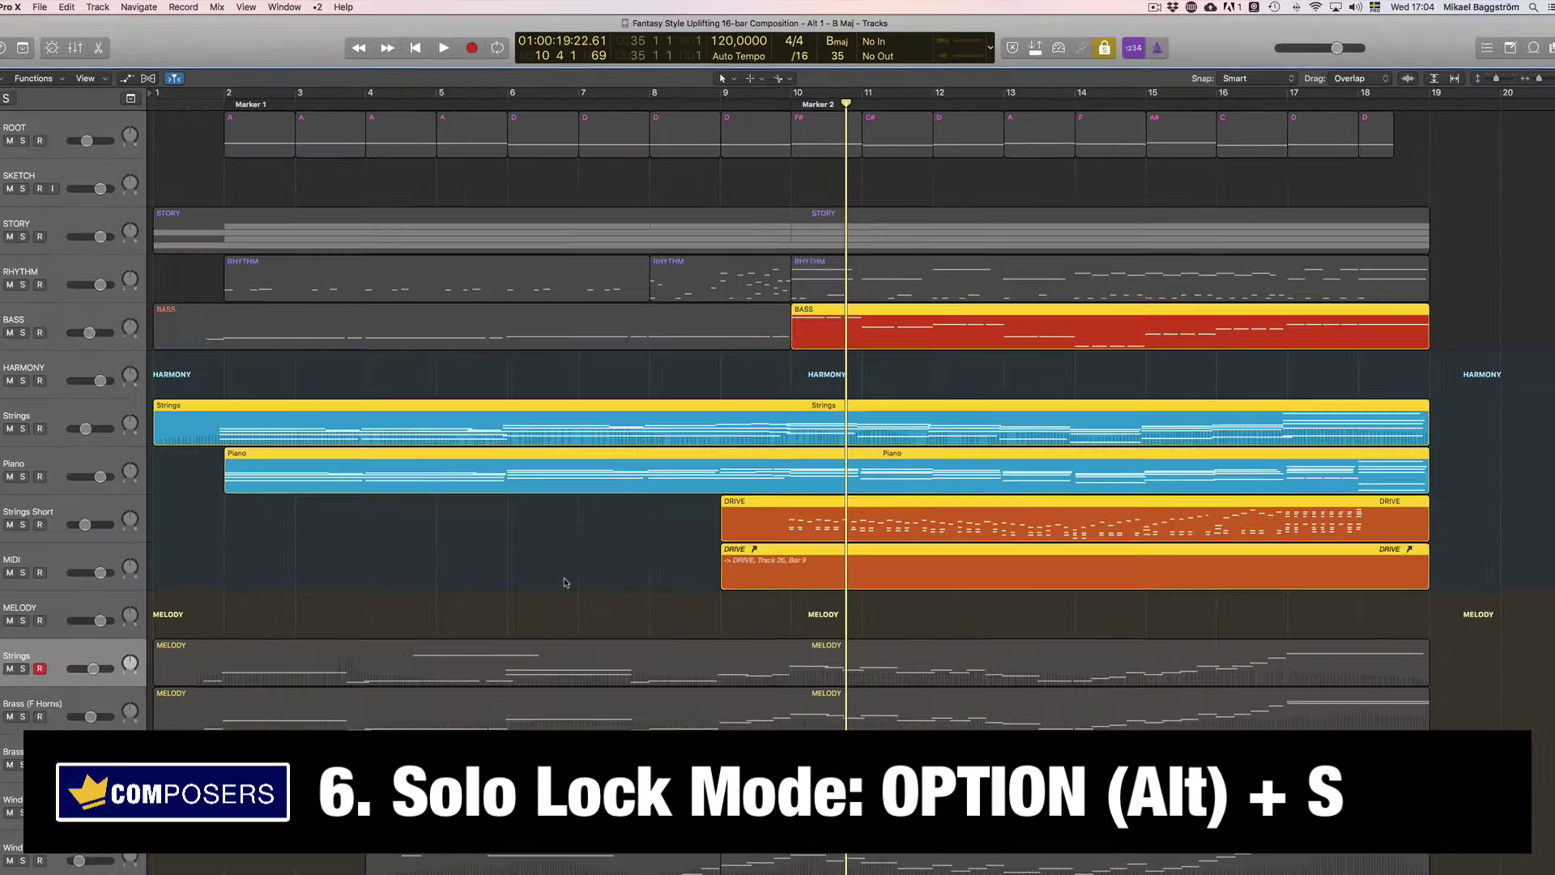
{"action": "left_click", "coordinate": [395, 726]}
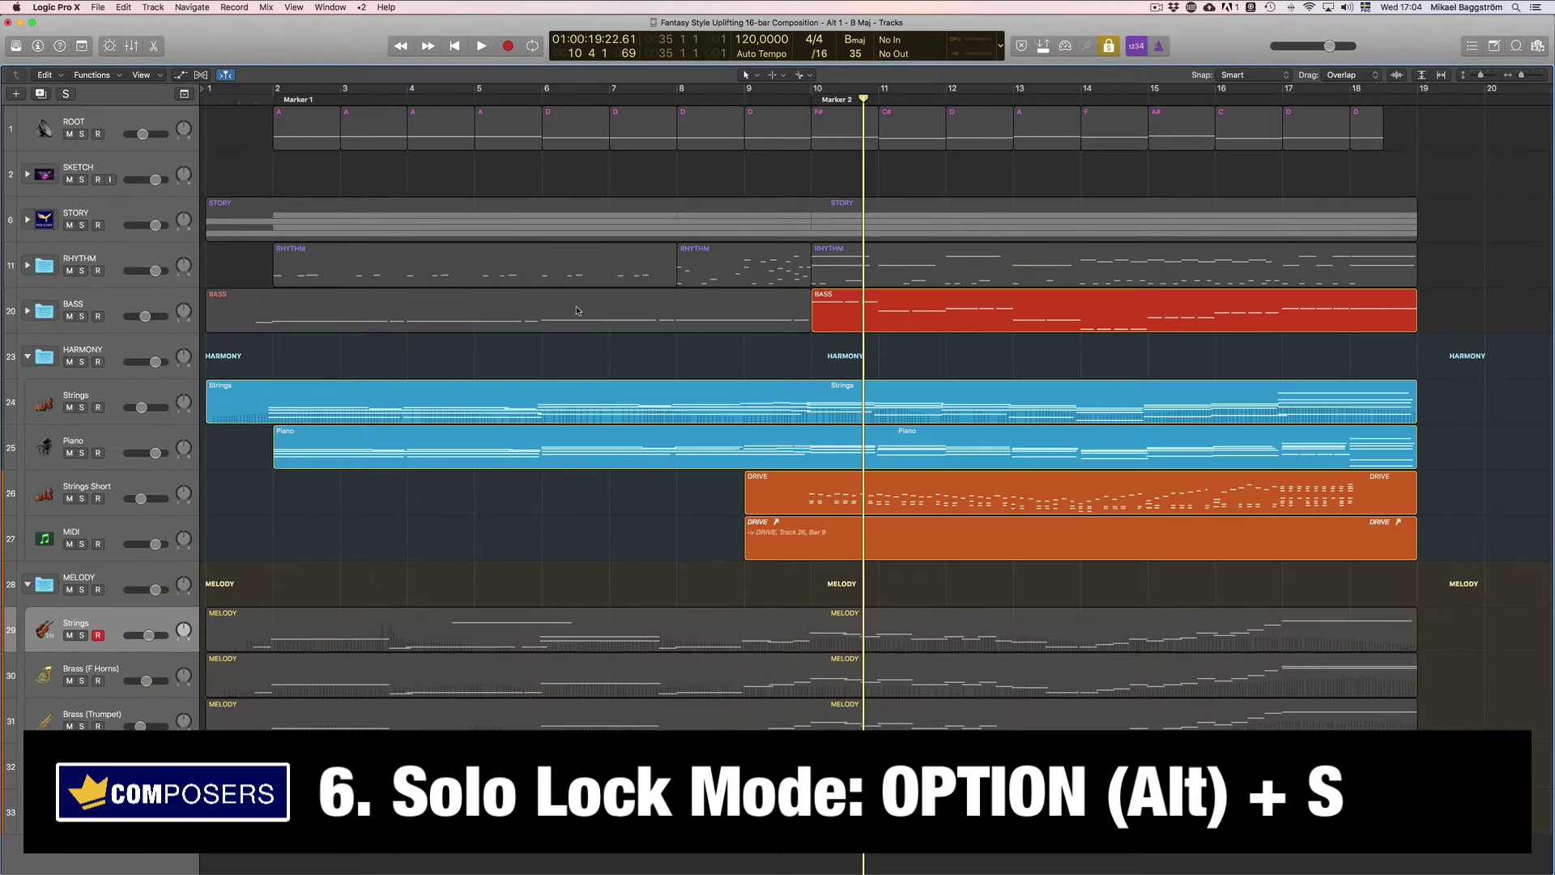
{"action": "left_click", "coordinate": [376, 409]}
{"action": "left_click", "coordinate": [574, 266]}
{"action": "left_click", "coordinate": [608, 217]}
{"action": "left_click", "coordinate": [839, 264]}
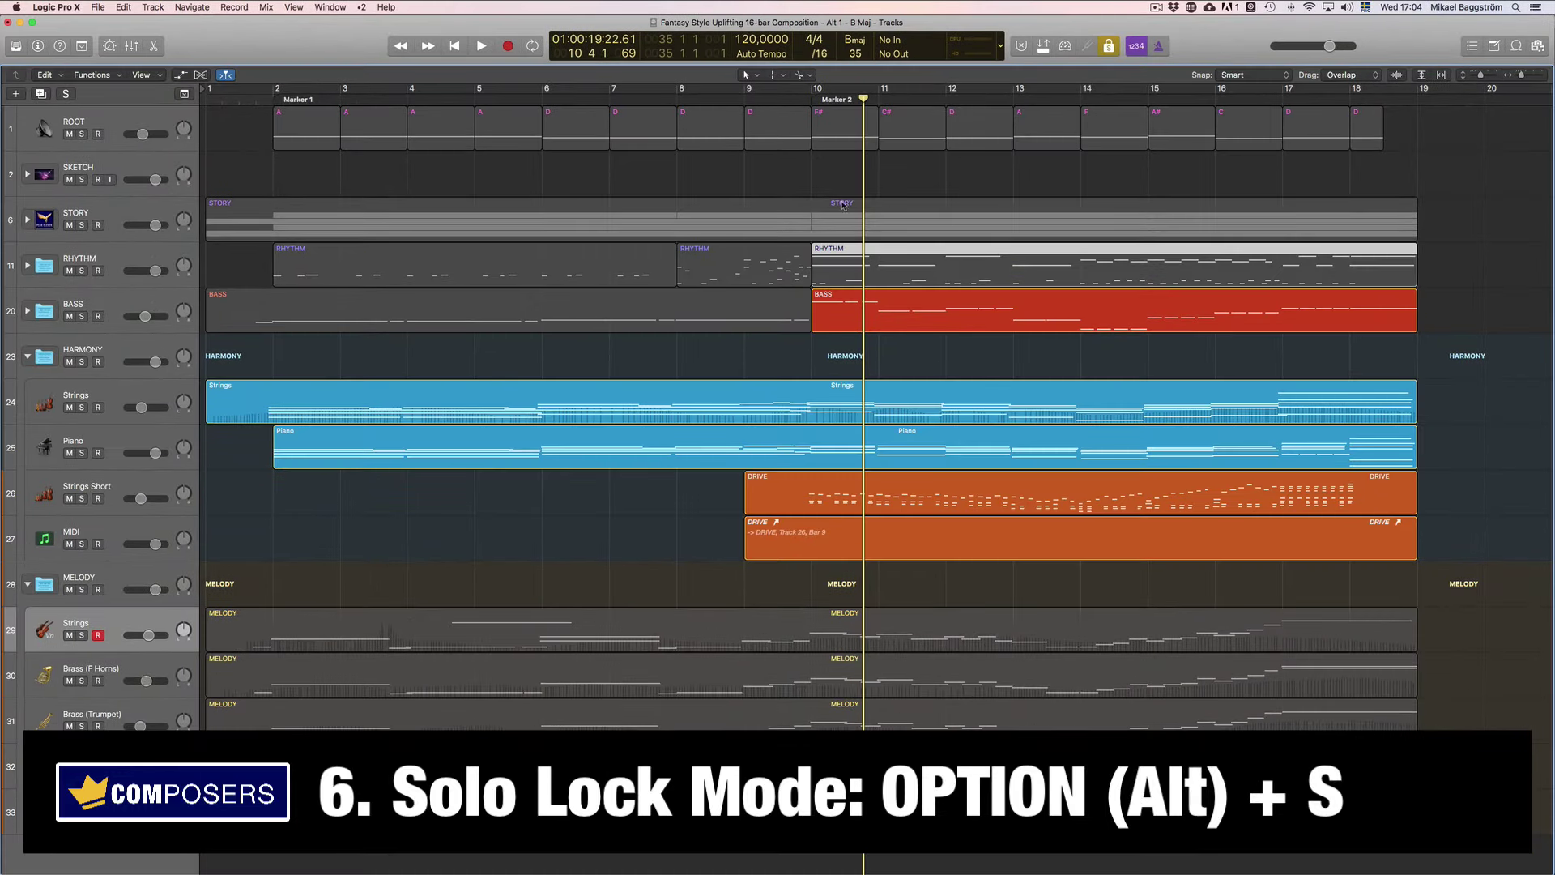
{"action": "left_click", "coordinate": [813, 105]}
{"action": "key", "text": "space"}
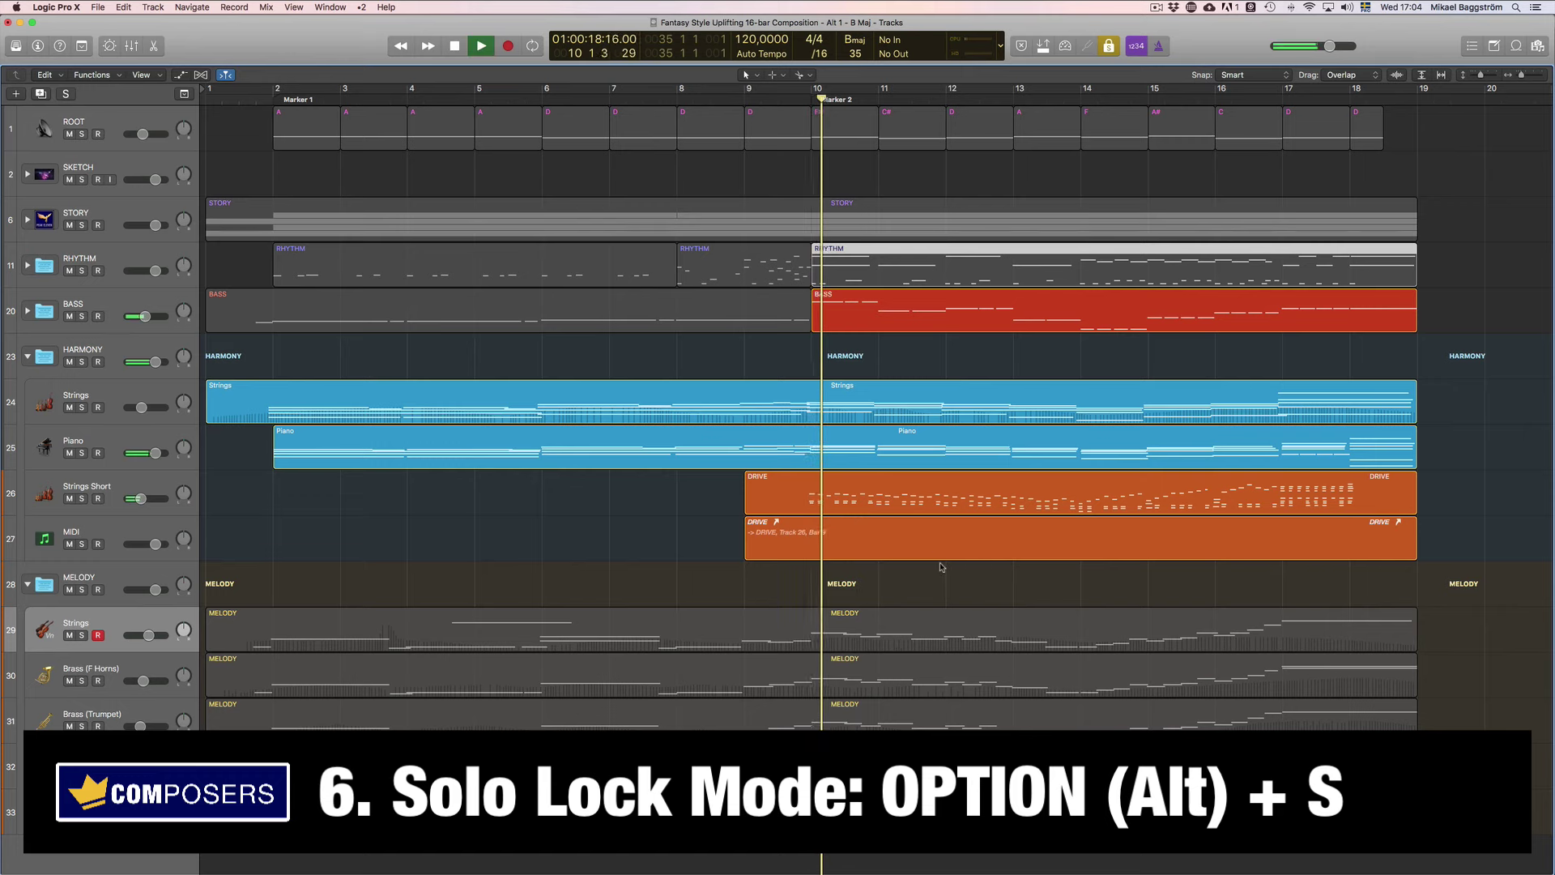
View the Strings Short DRIVE region's notes in the Piano Roll during playback and return to the tracks overview.
{"action": "left_click", "coordinate": [801, 496]}
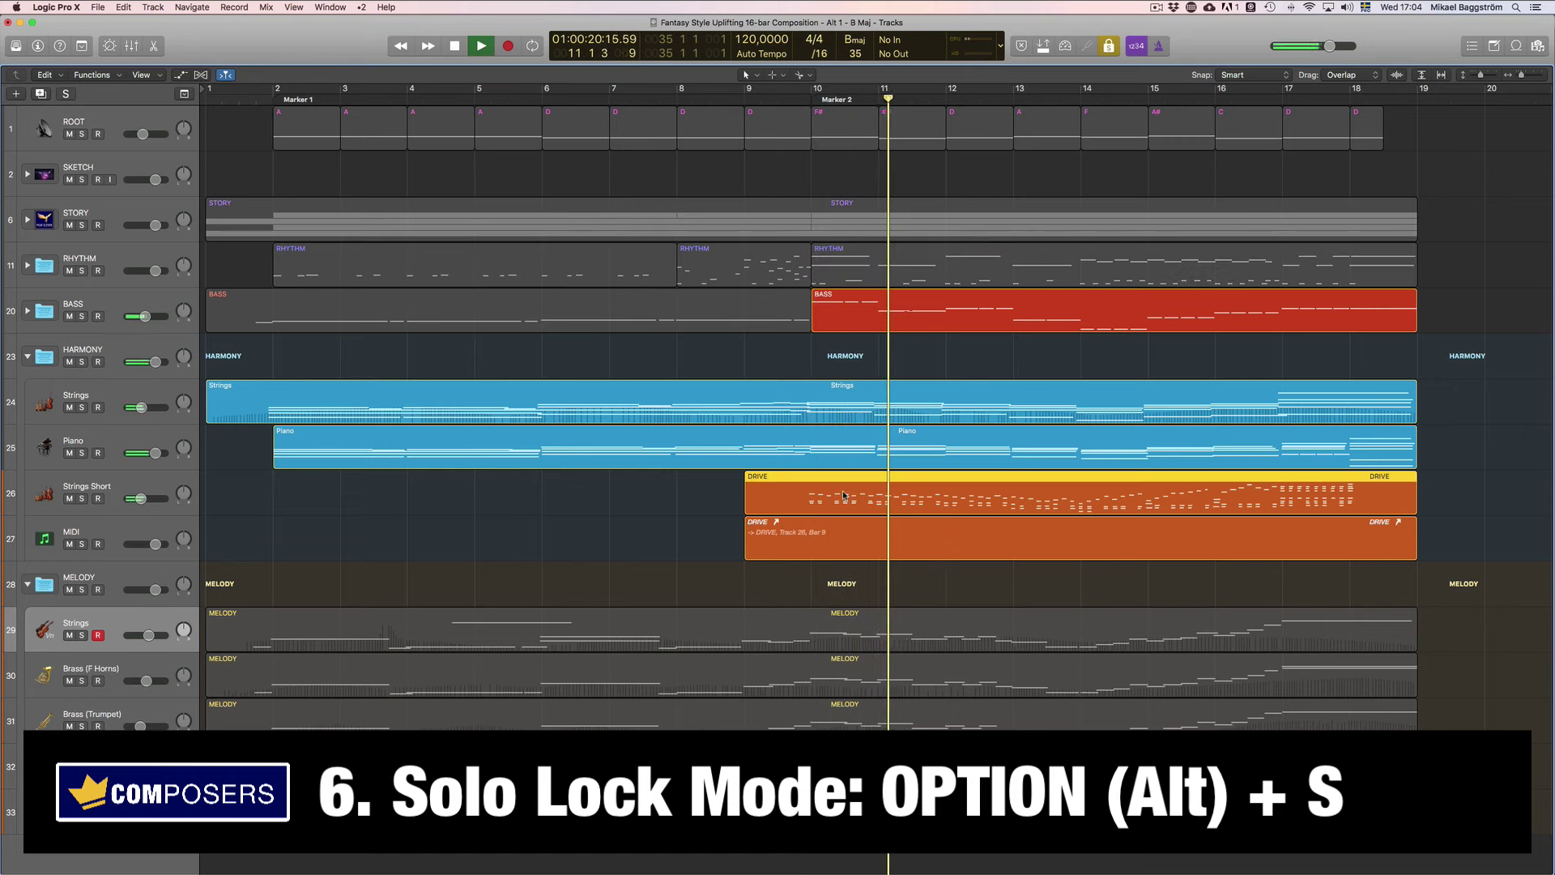
{"action": "double_click", "coordinate": [800, 496]}
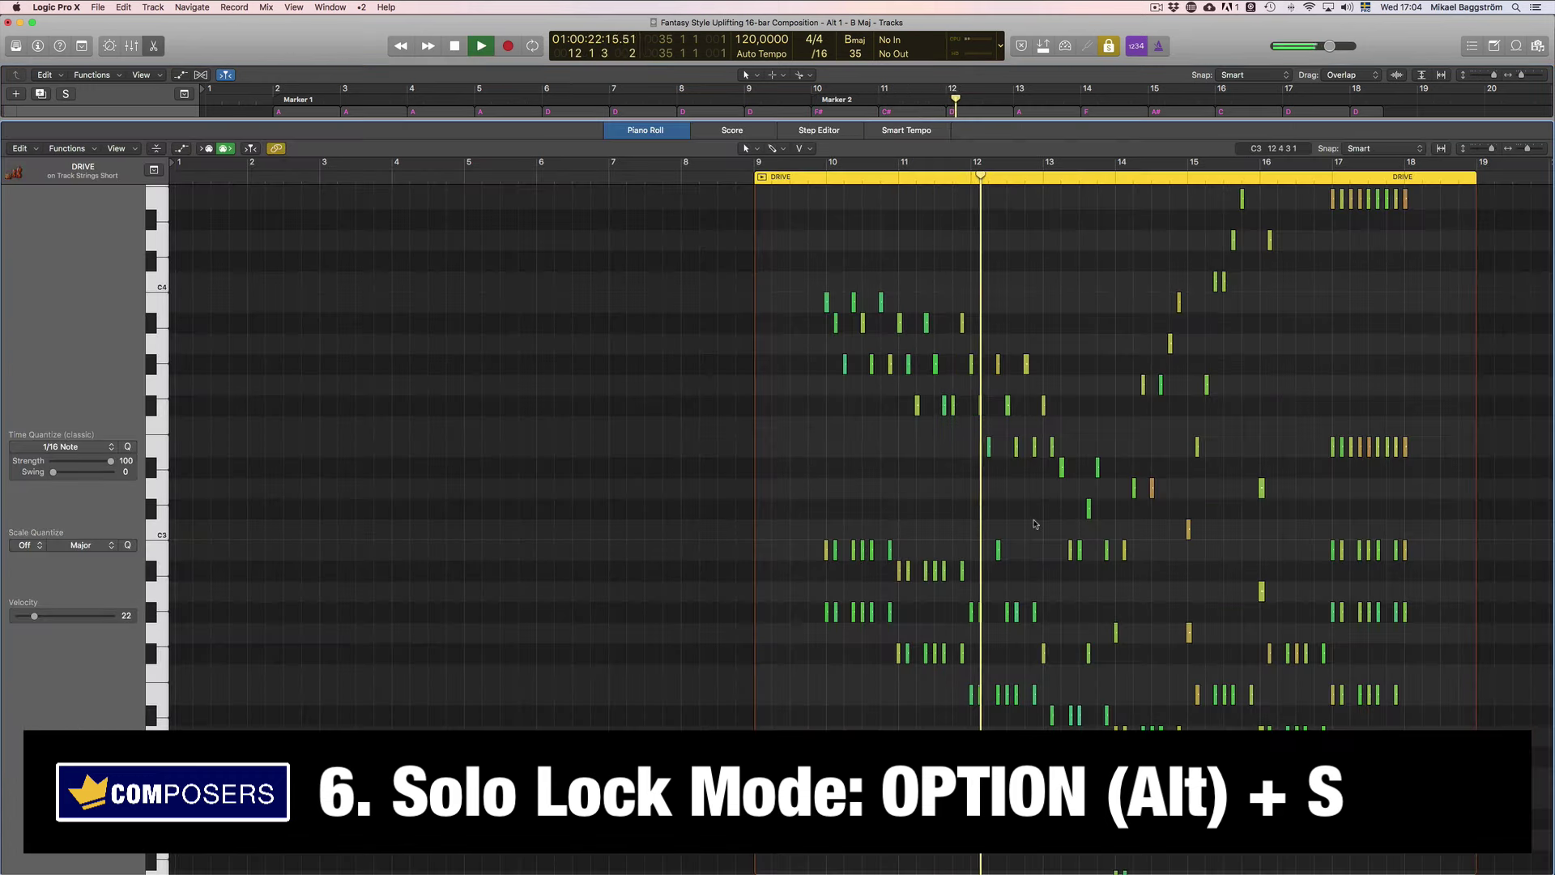
{"action": "key", "text": "p"}
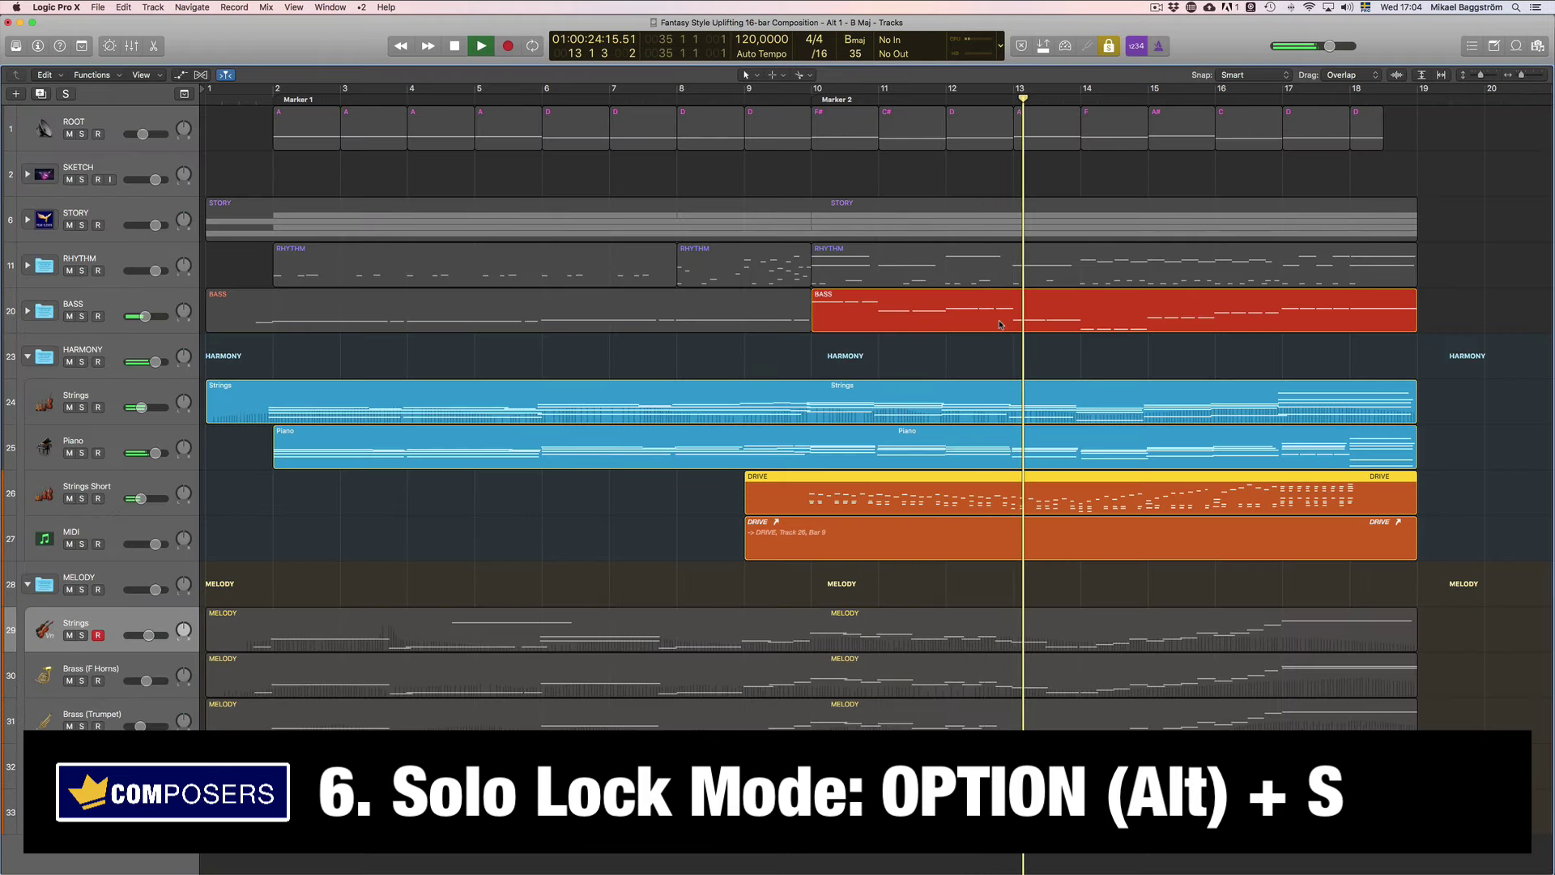
{"action": "key", "text": "p"}
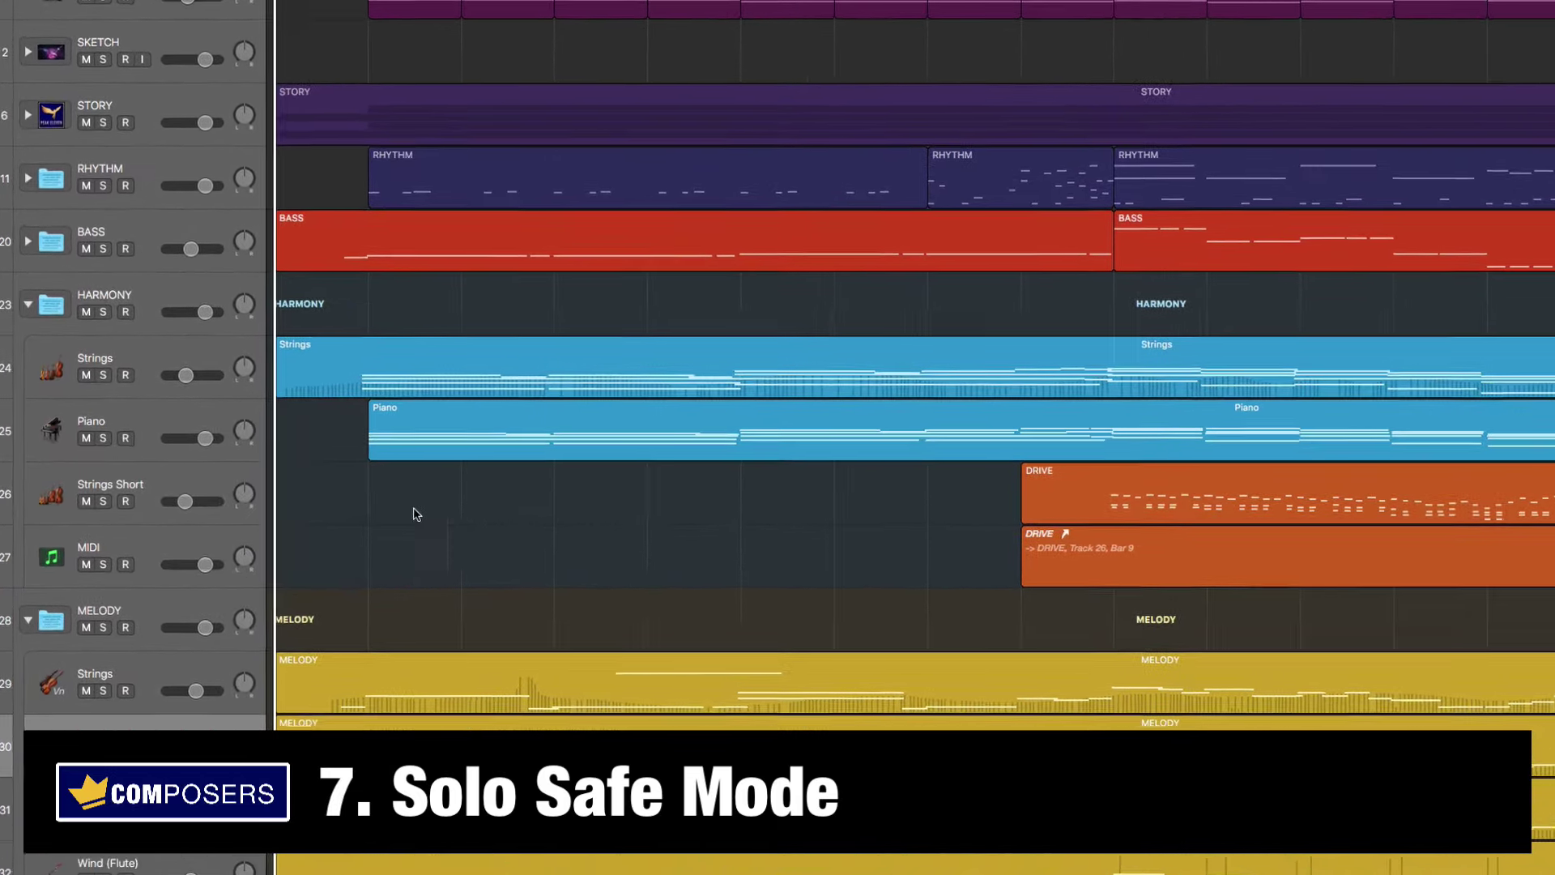
Put the HARMONY Strings track in Solo Safe mode and toggle solo on and off for the RHYTHM track.
{"action": "left_click", "coordinate": [168, 350]}
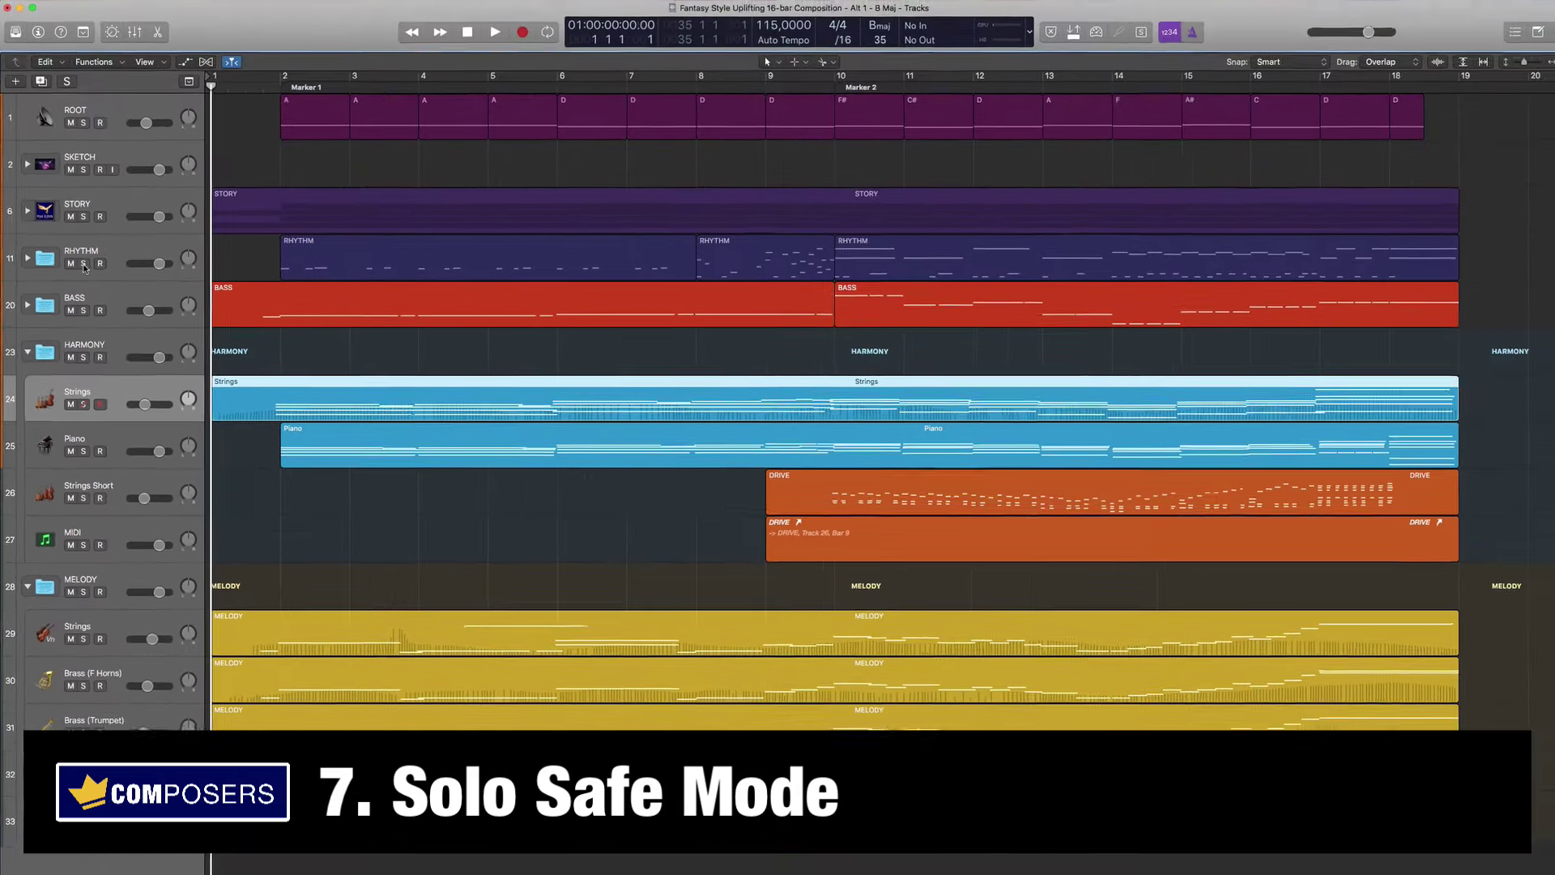
{"action": "left_click", "coordinate": [115, 137]}
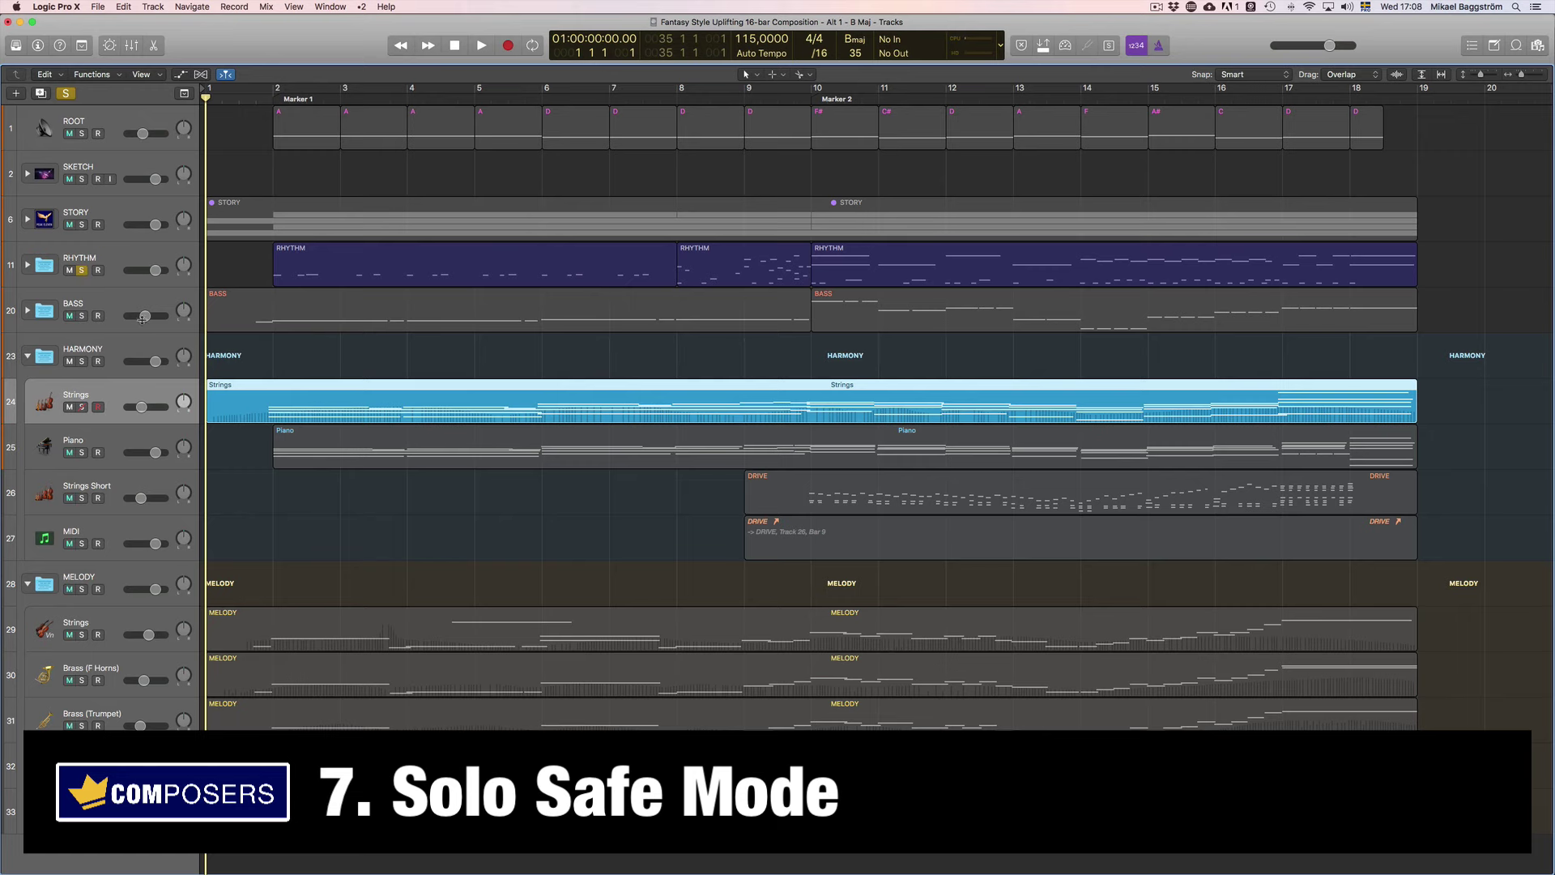
{"action": "left_click", "coordinate": [82, 270]}
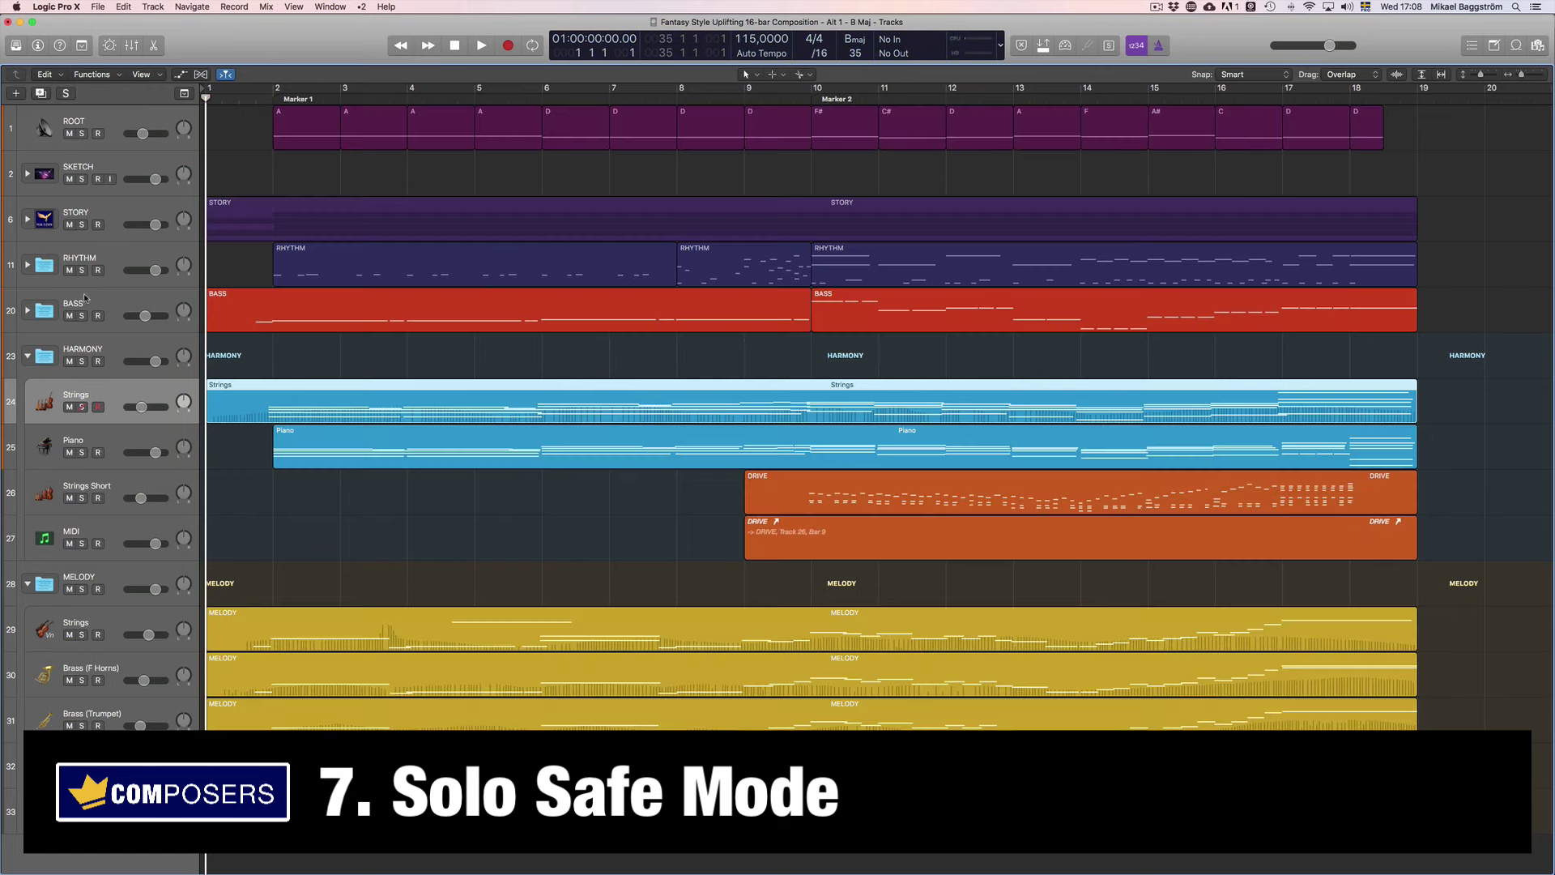
Play the project briefly from the start with the MELODY Strings track soloed, and clear all solos.
{"action": "left_click", "coordinate": [81, 634]}
{"action": "key", "text": "space"}
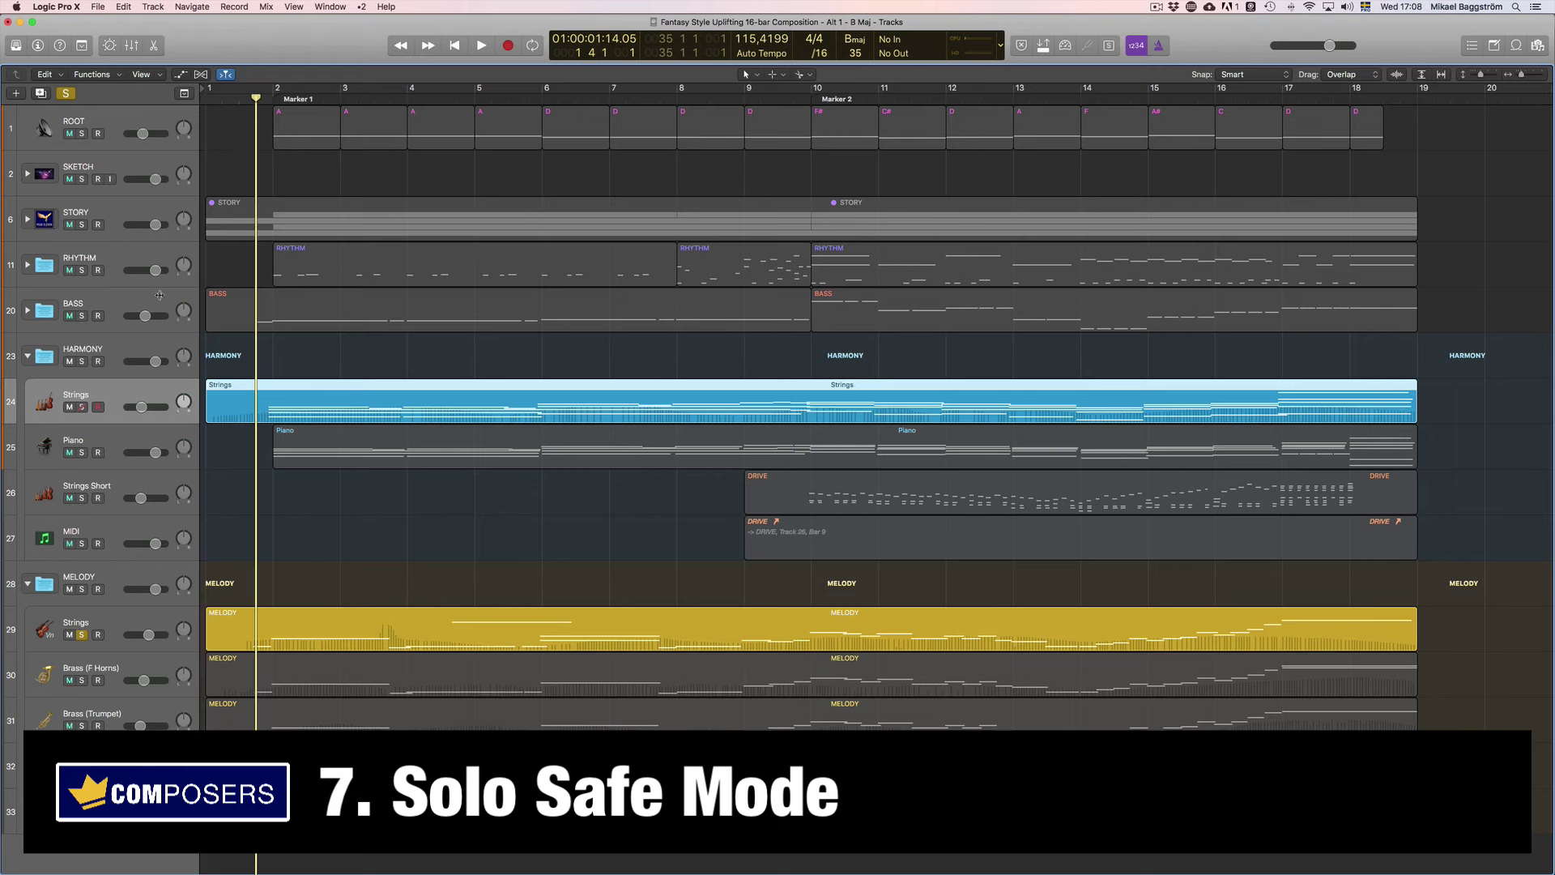
{"action": "left_click", "coordinate": [67, 94]}
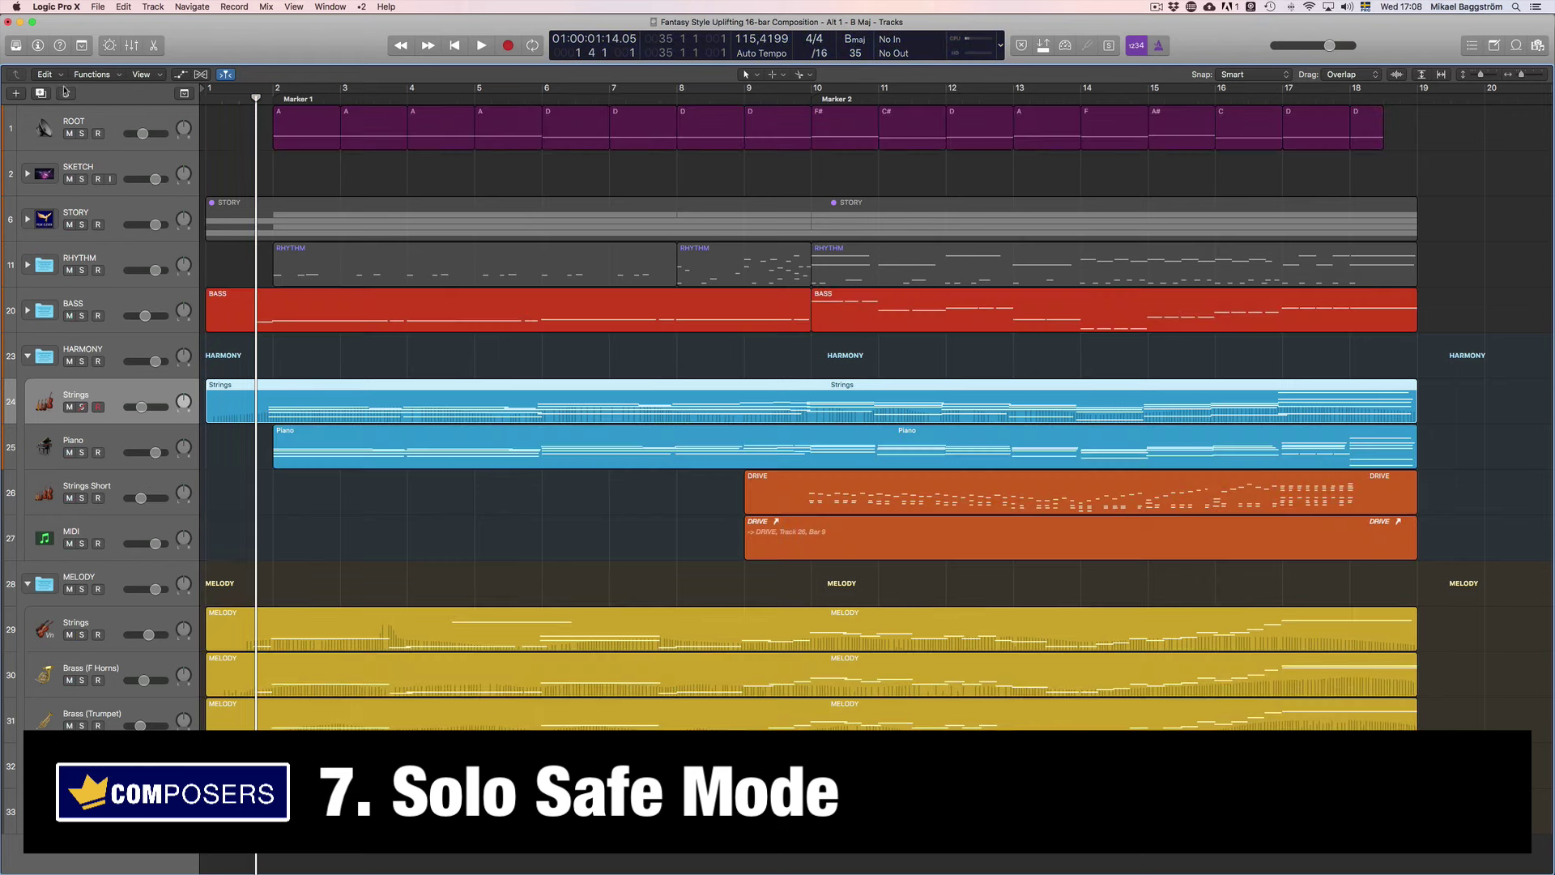
Solo the MELODY Strings, Brass (F Horns) and Brass (Trumpet) tracks, and toggle all solos off and back on.
{"action": "left_click", "coordinate": [66, 93]}
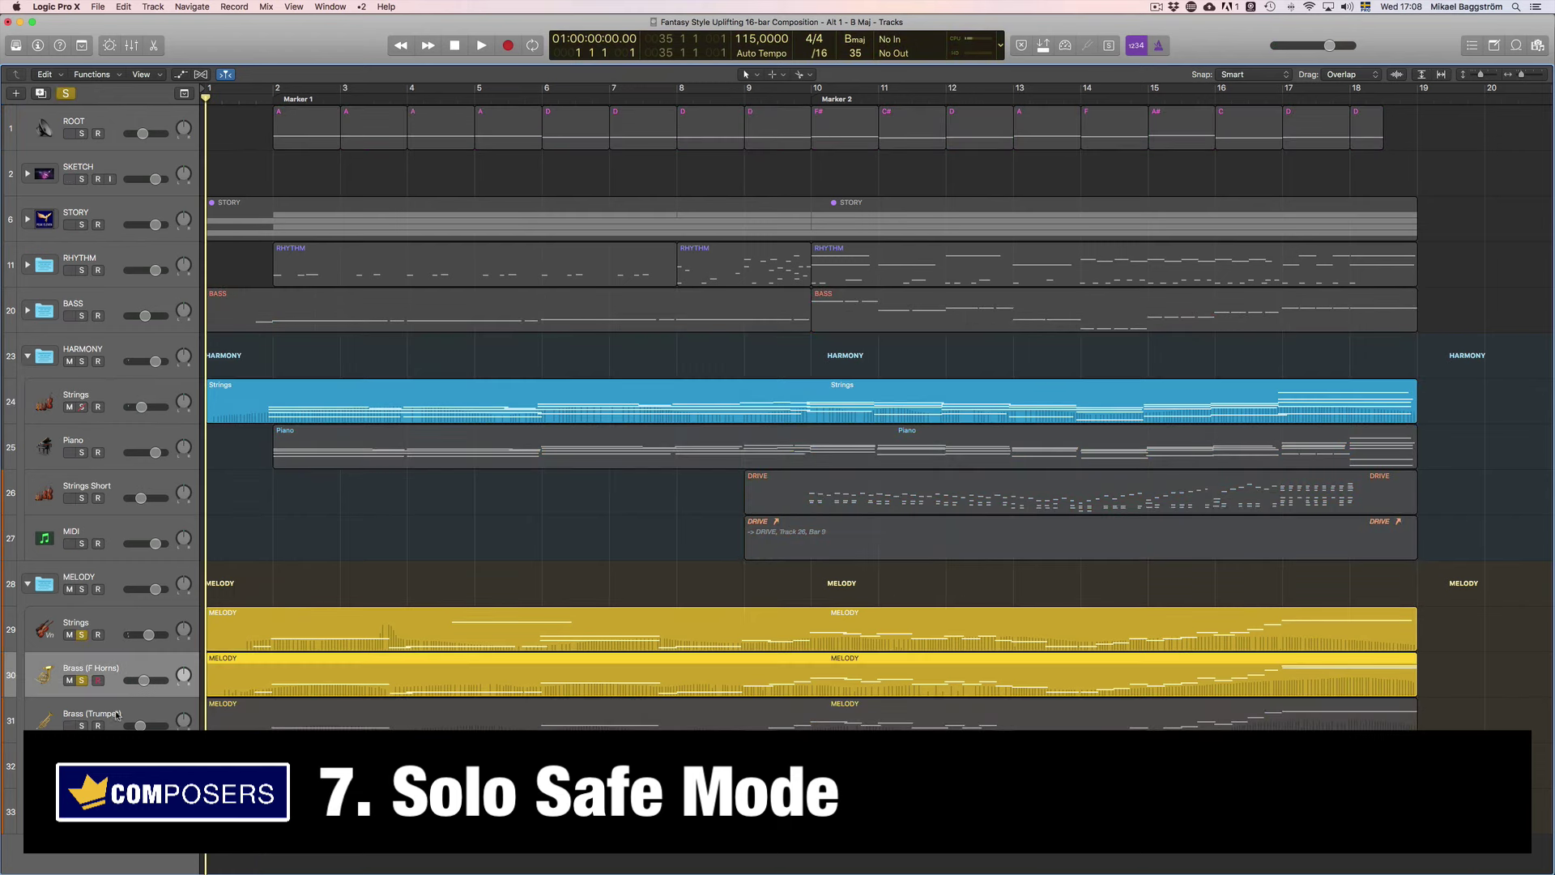
{"action": "left_click", "coordinate": [117, 715]}
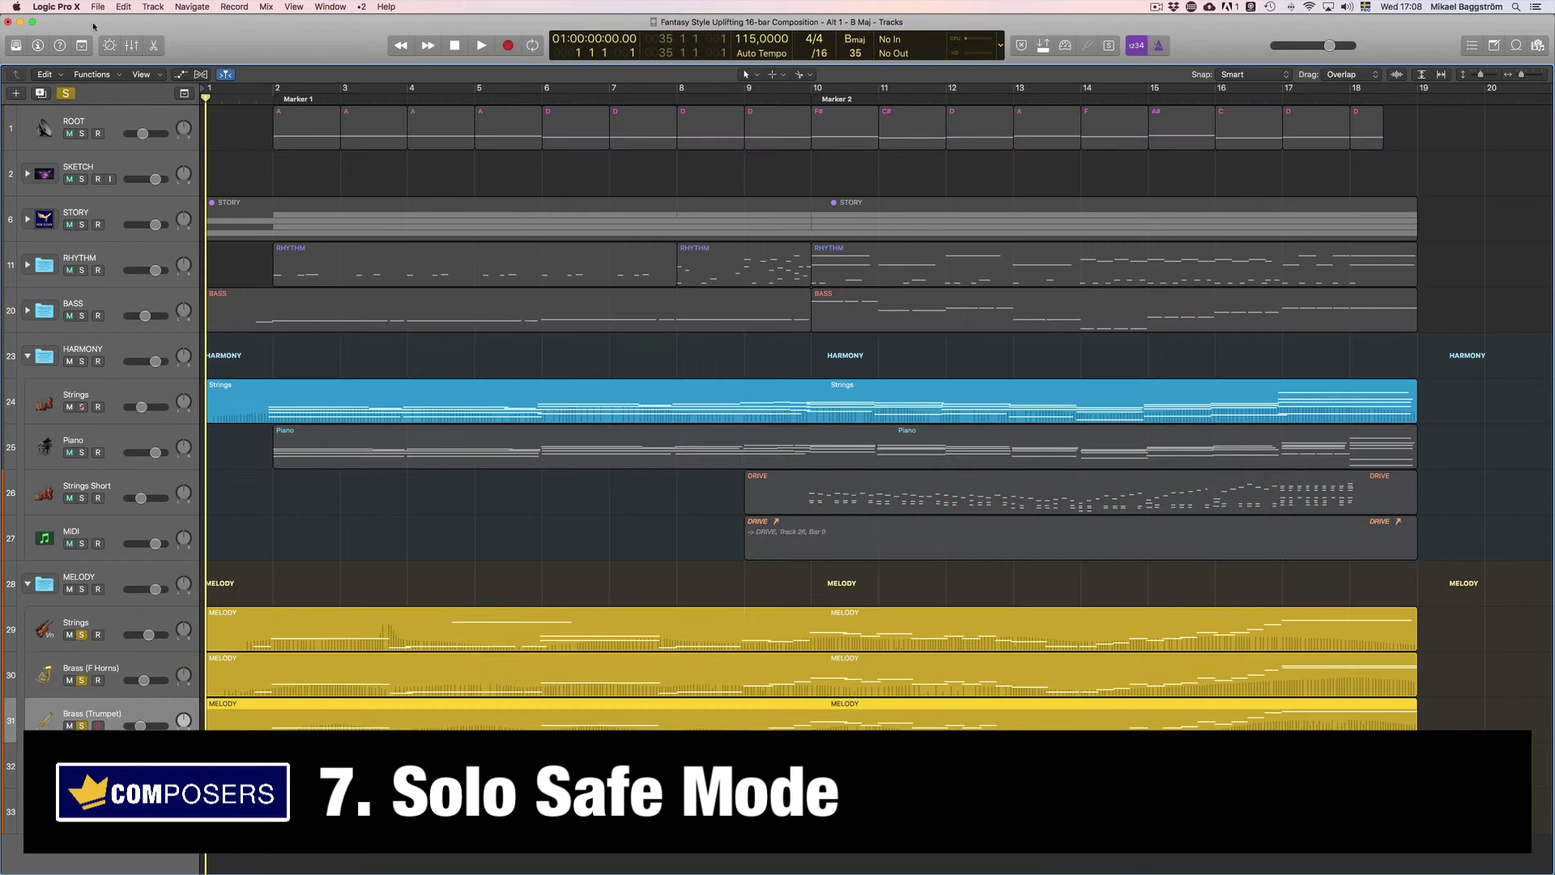
{"action": "left_click", "coordinate": [66, 94]}
{"action": "left_click", "coordinate": [67, 94]}
Select the solo-safe HARMONY Strings track, play it with the soloed MELODY tracks from Marker 2, and clear all solos.
{"action": "left_click", "coordinate": [92, 417]}
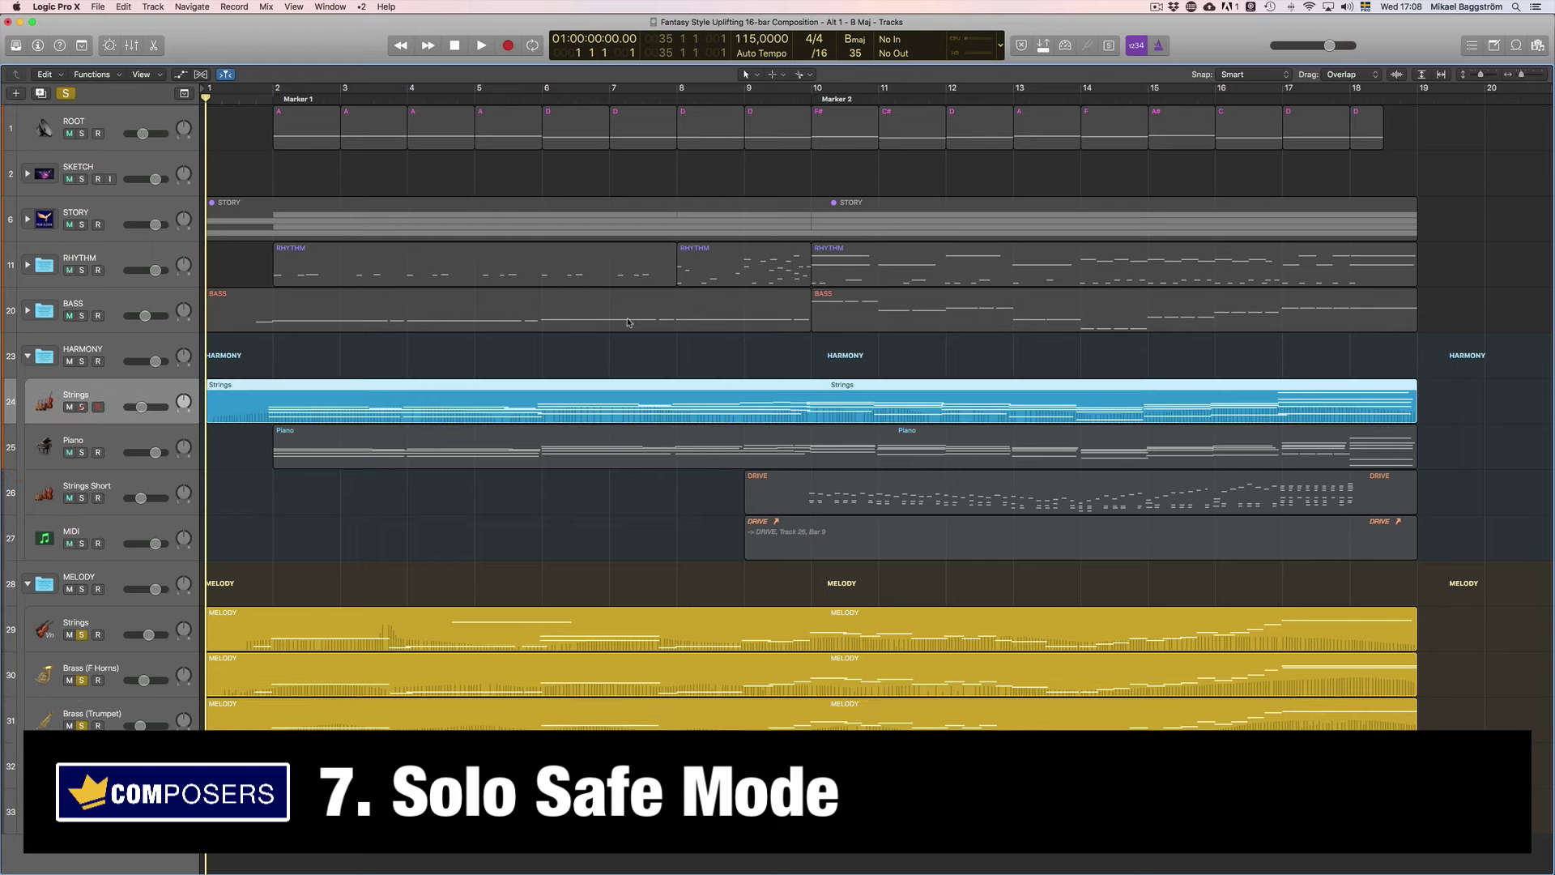
{"action": "left_click", "coordinate": [804, 106]}
{"action": "key", "text": "space"}
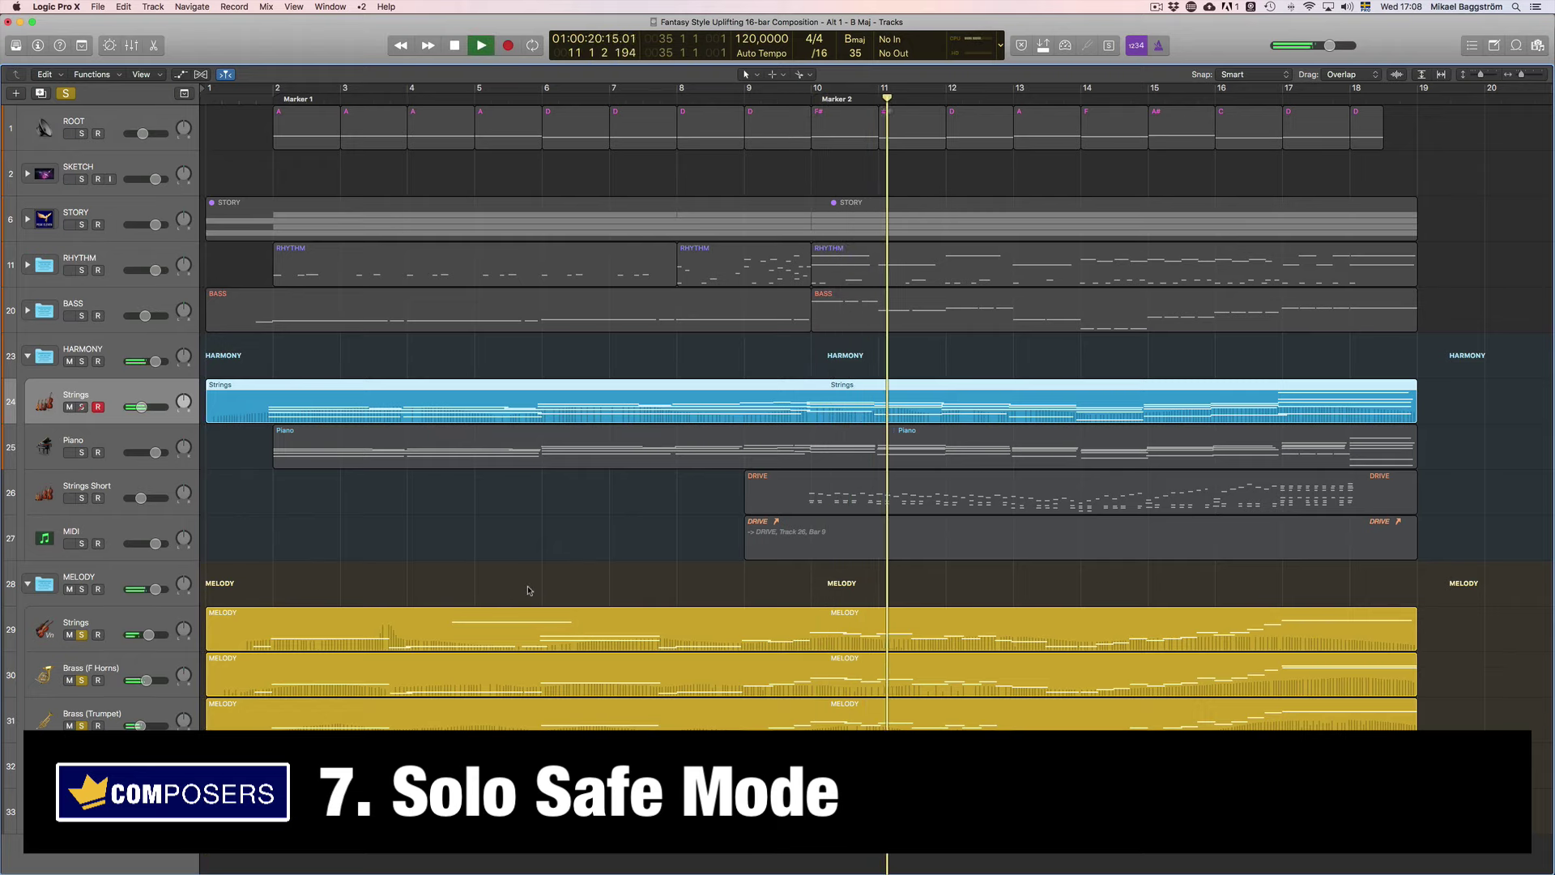
{"action": "key", "text": "space"}
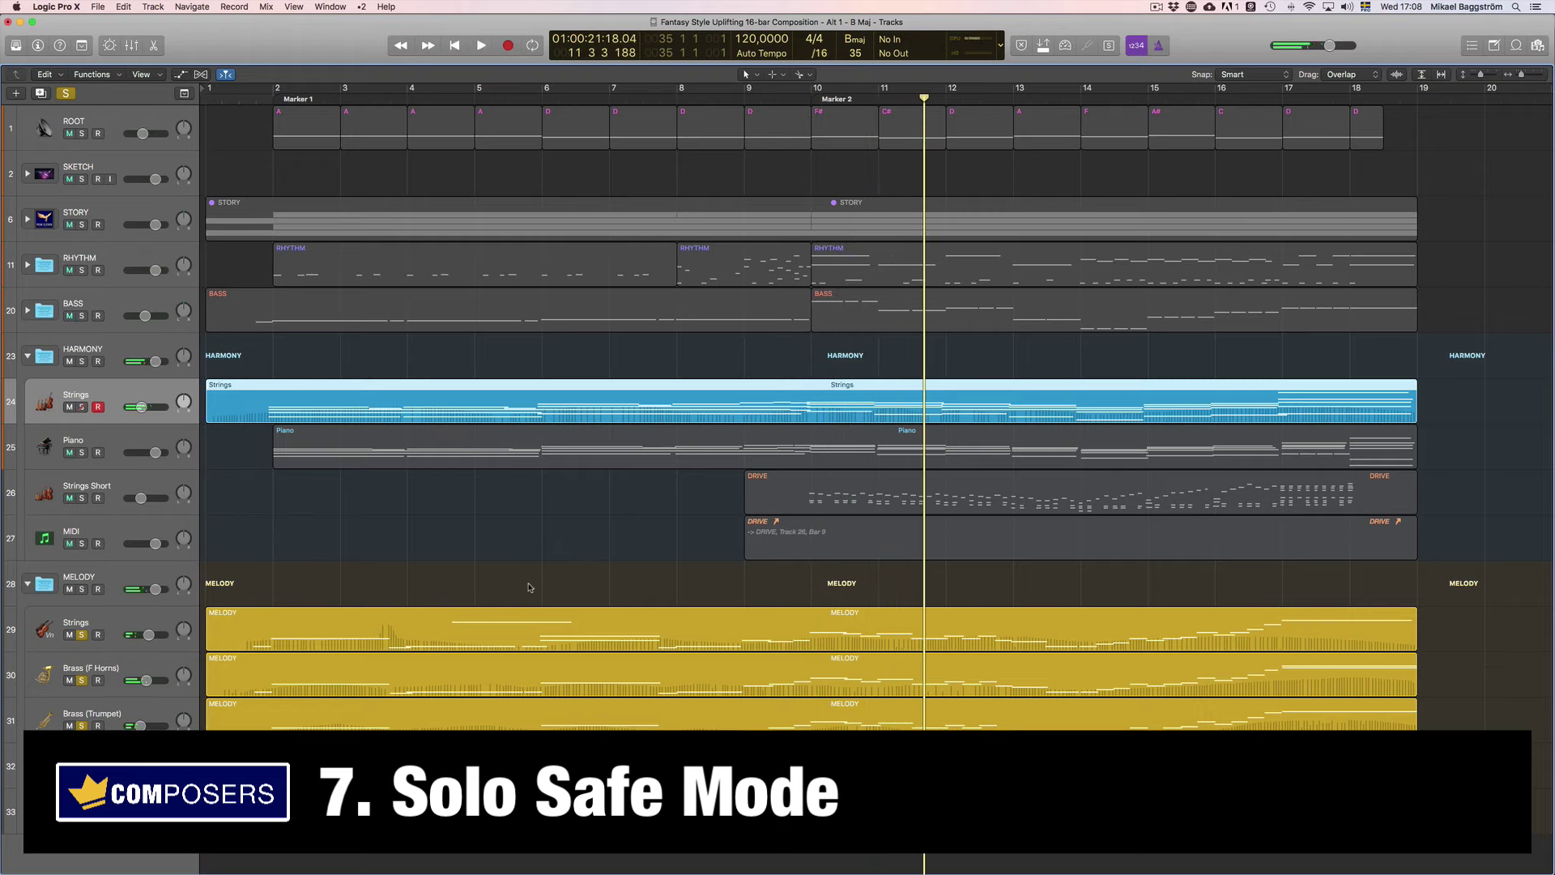
{"action": "left_click", "coordinate": [529, 588]}
{"action": "left_click", "coordinate": [66, 93]}
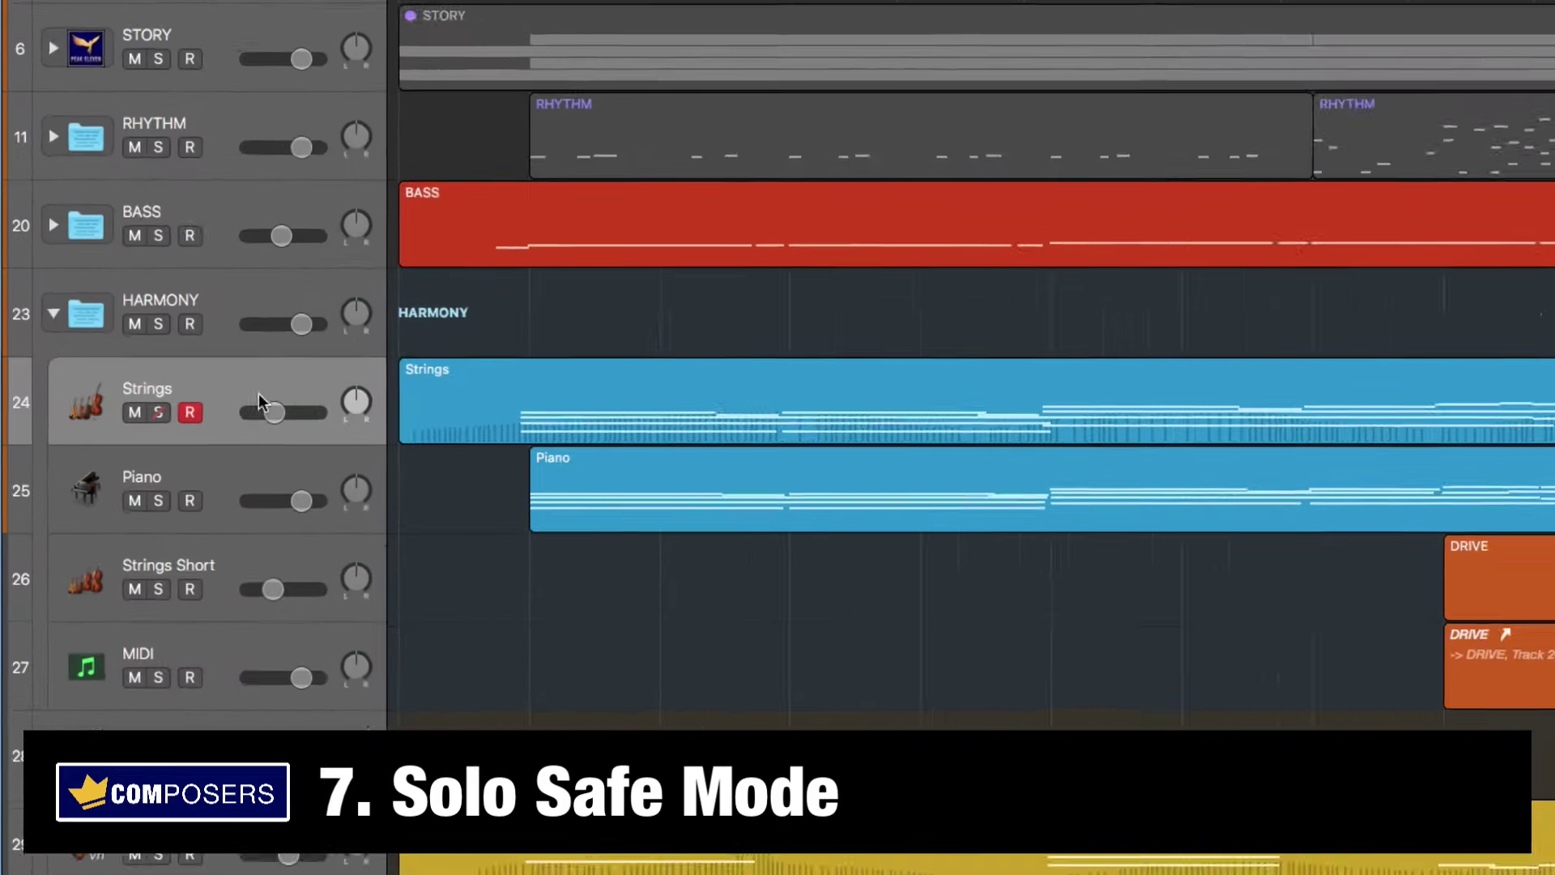